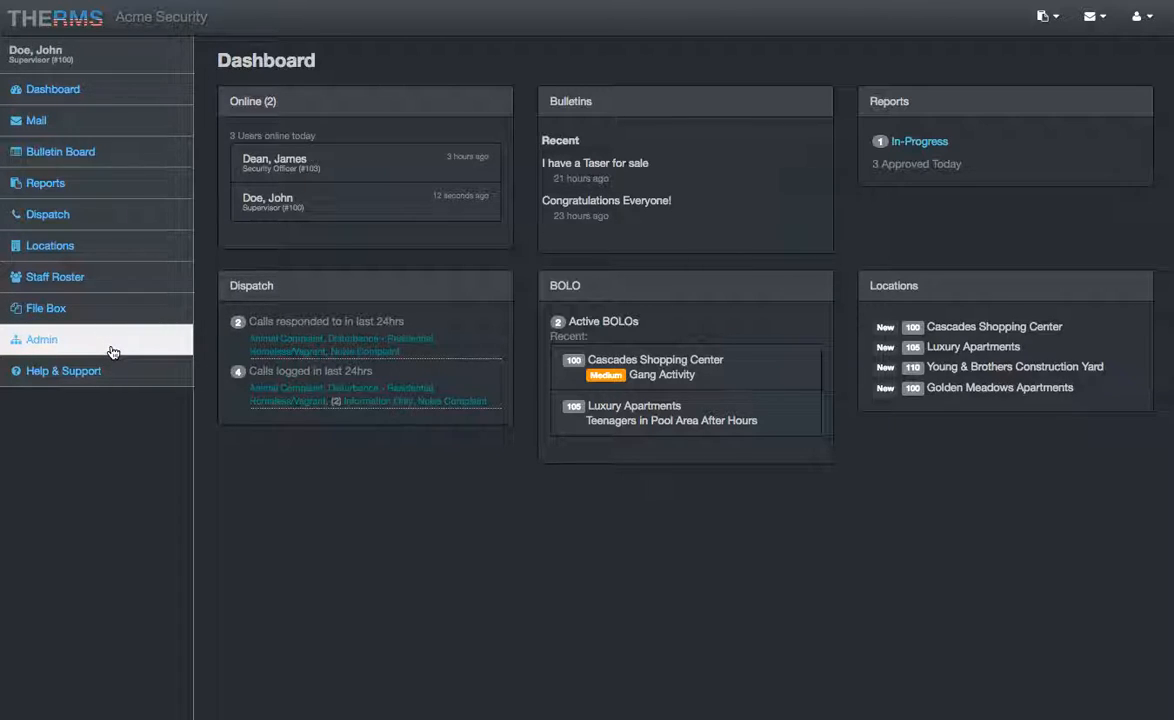
Check the access level in the signed-in user's profile and open the administration overview
left_click(118, 57)
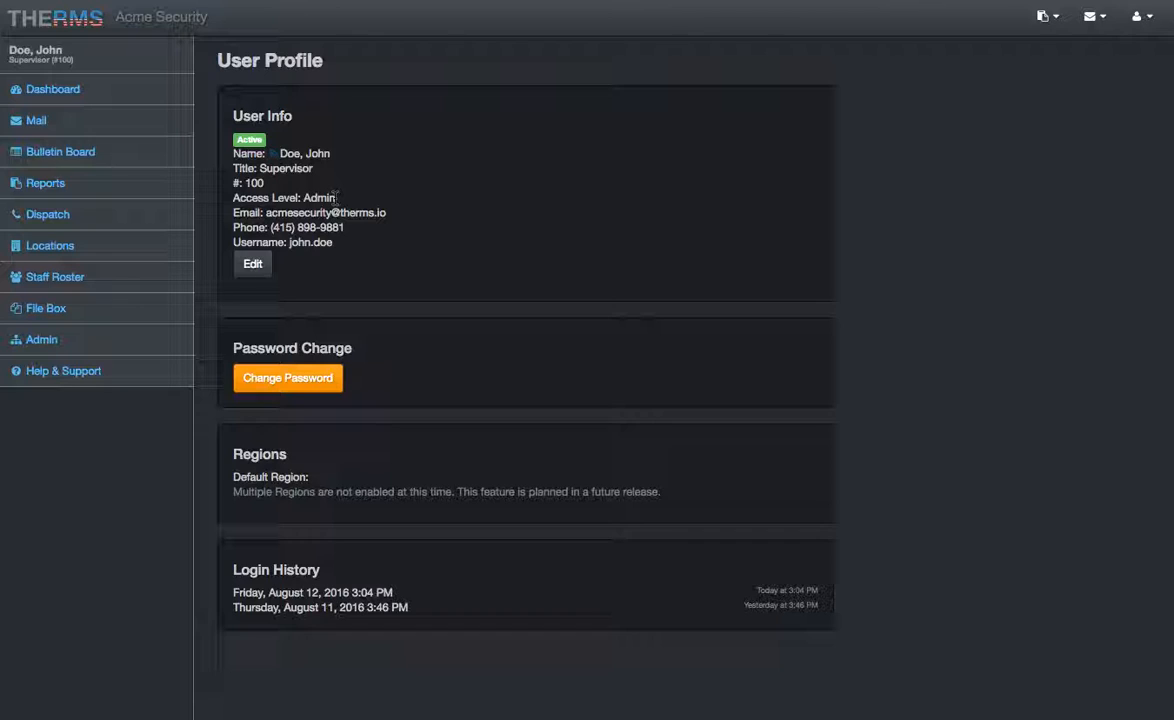
left_click_drag(336, 197, 320, 197)
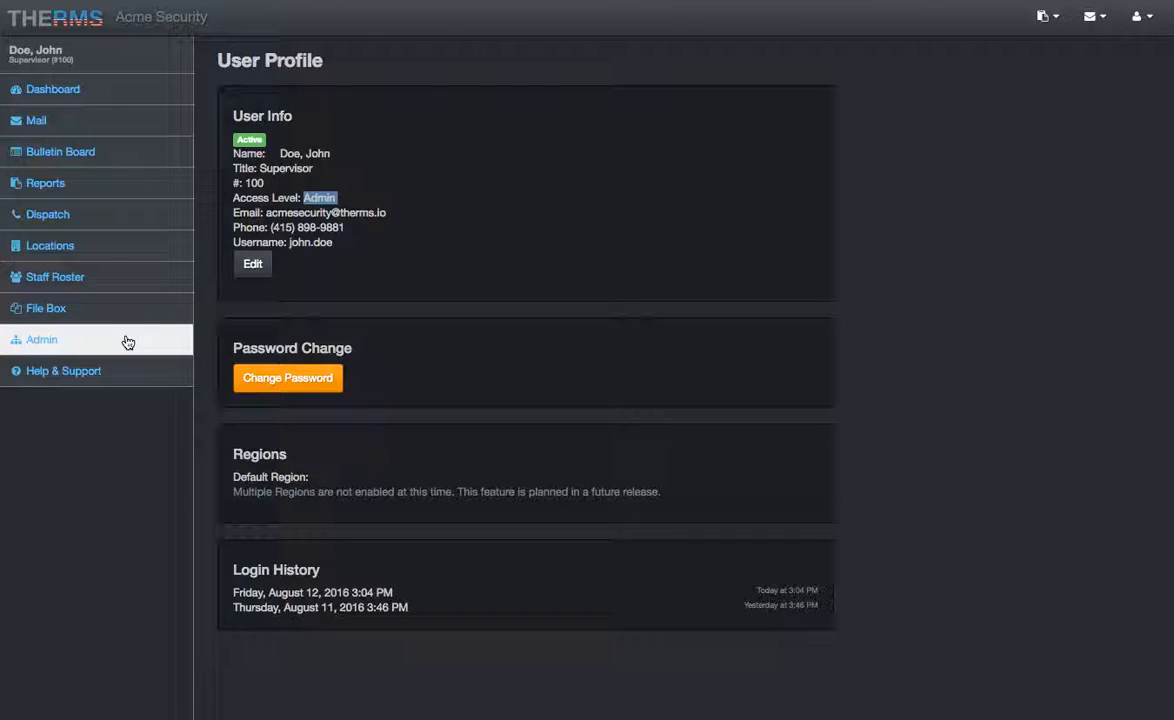
left_click(127, 341)
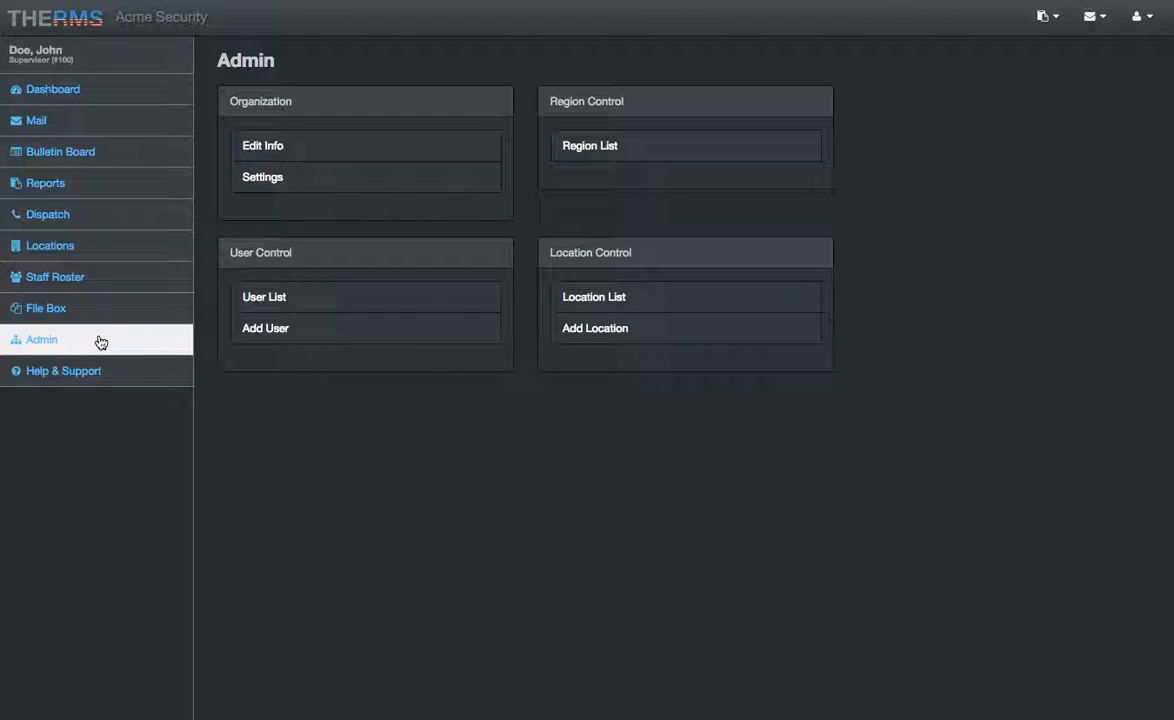
Open the Cascades Shopping Center record from the locations list to view its dispatch calls
left_click(102, 261)
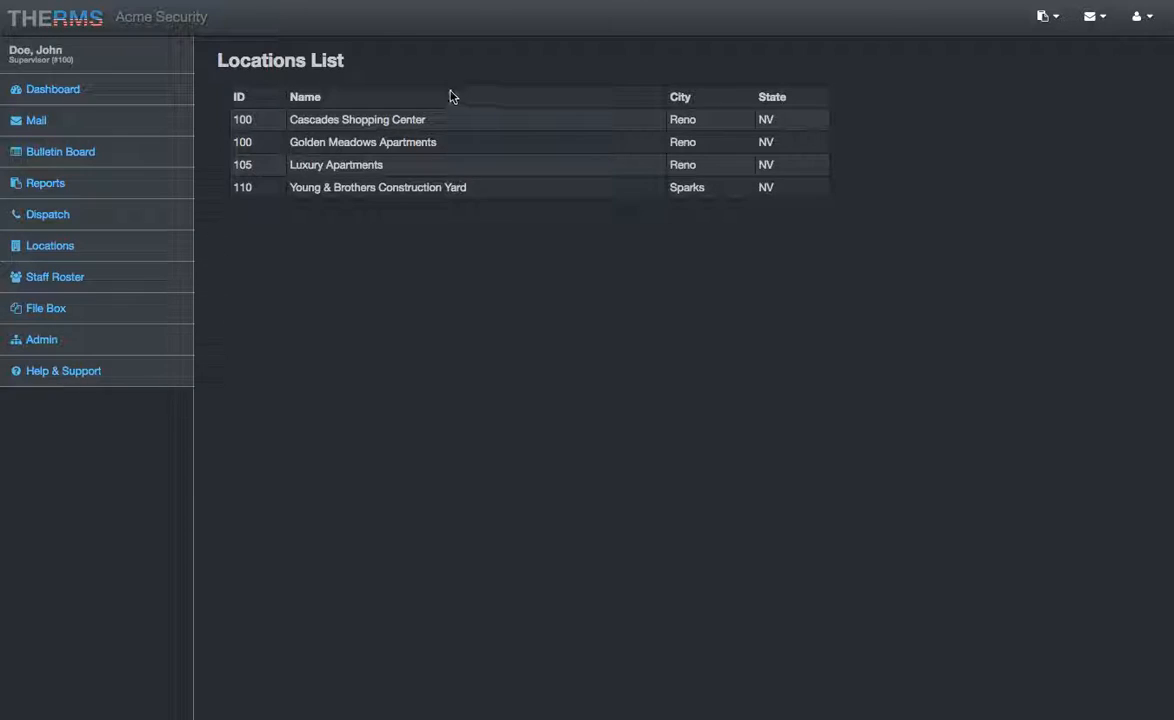
left_click(447, 119)
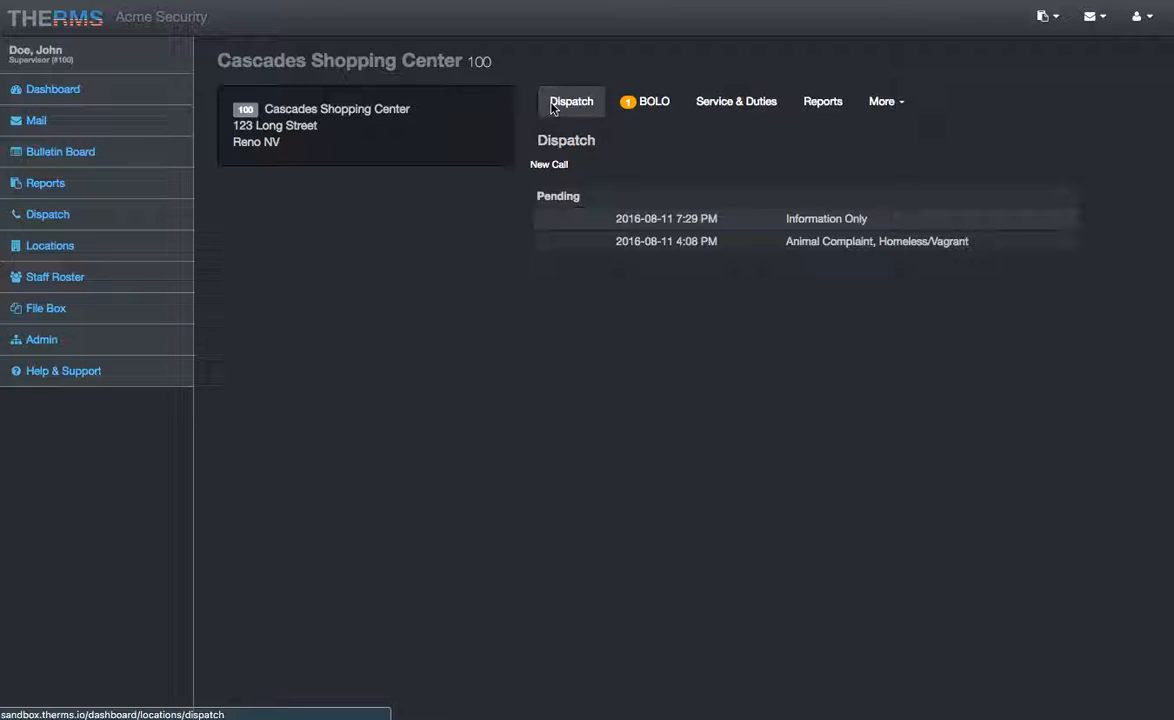
Review the system modules, dispatch settings and report entry types in the organization settings
left_click(158, 340)
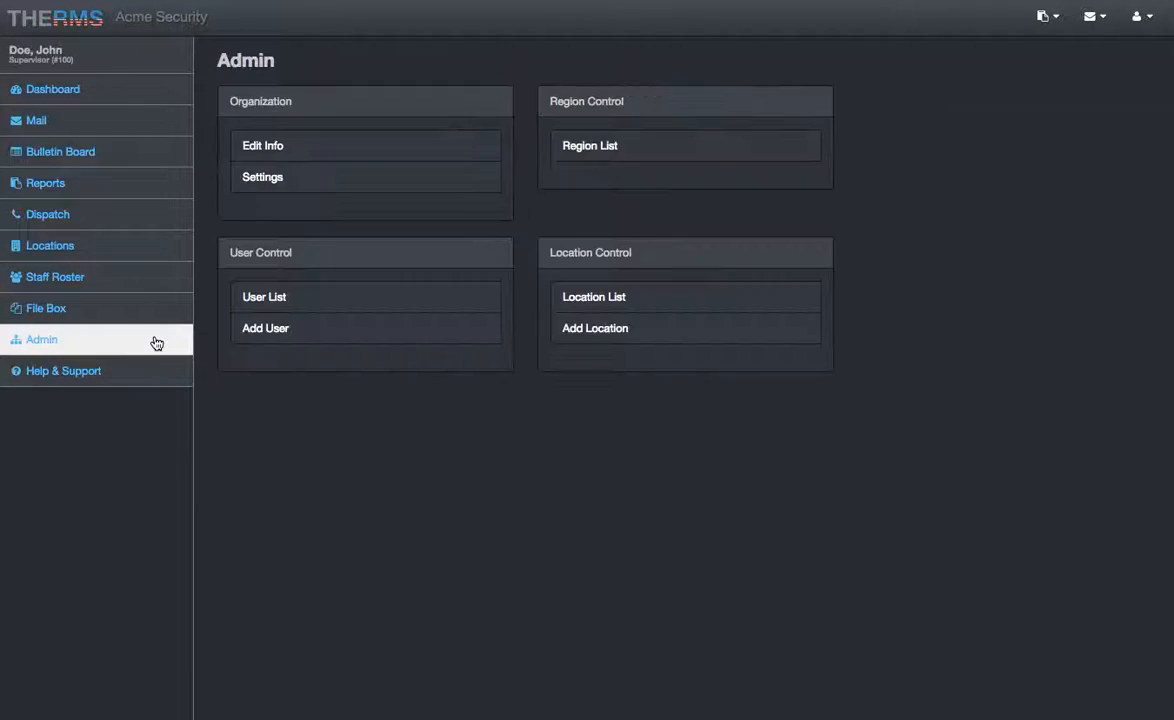
left_click(264, 186)
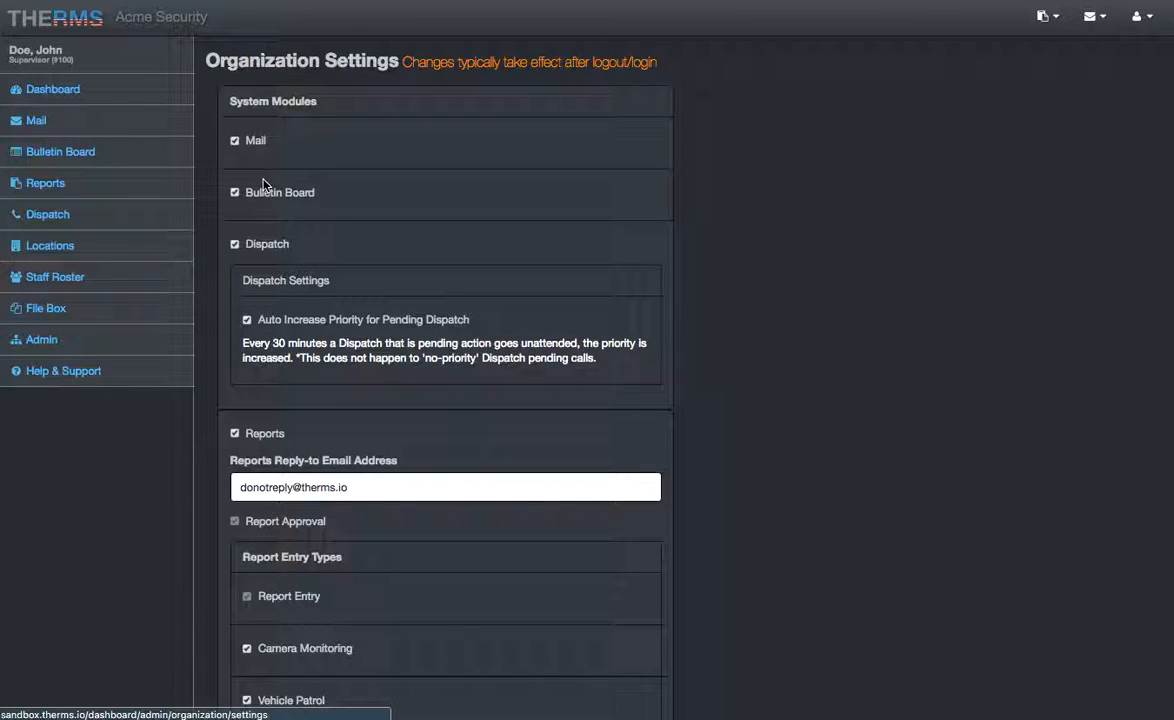
scroll(264, 186, "down", 5)
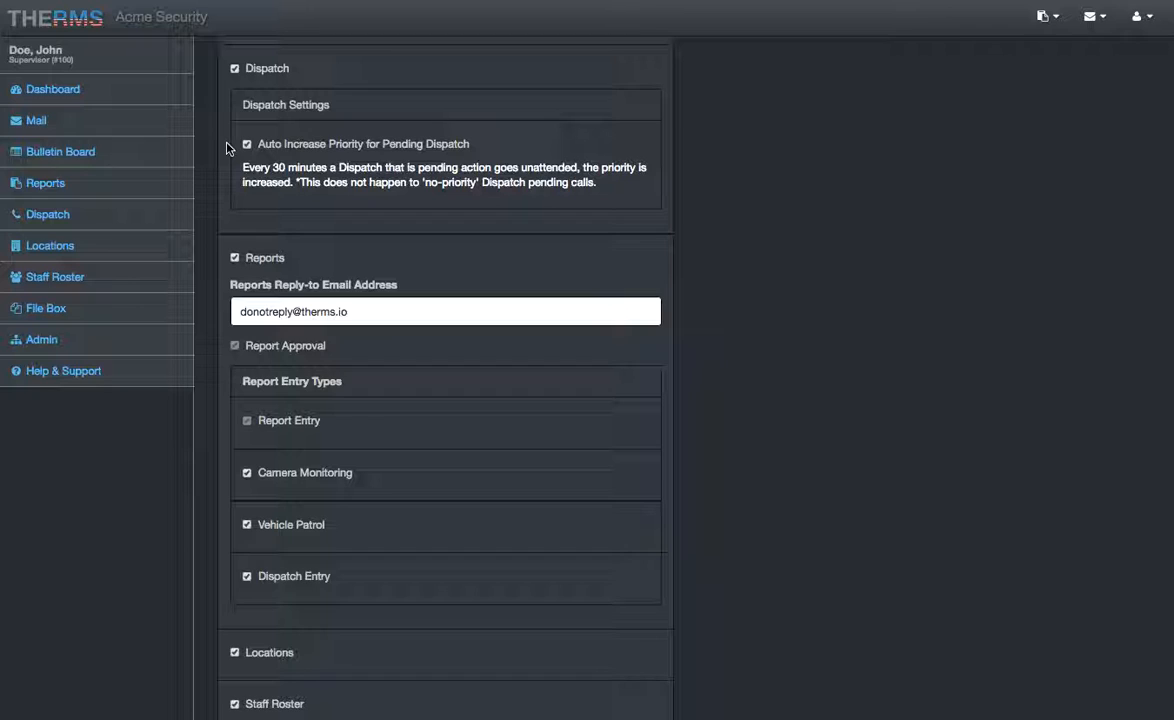
scroll(227, 148, "up", 3)
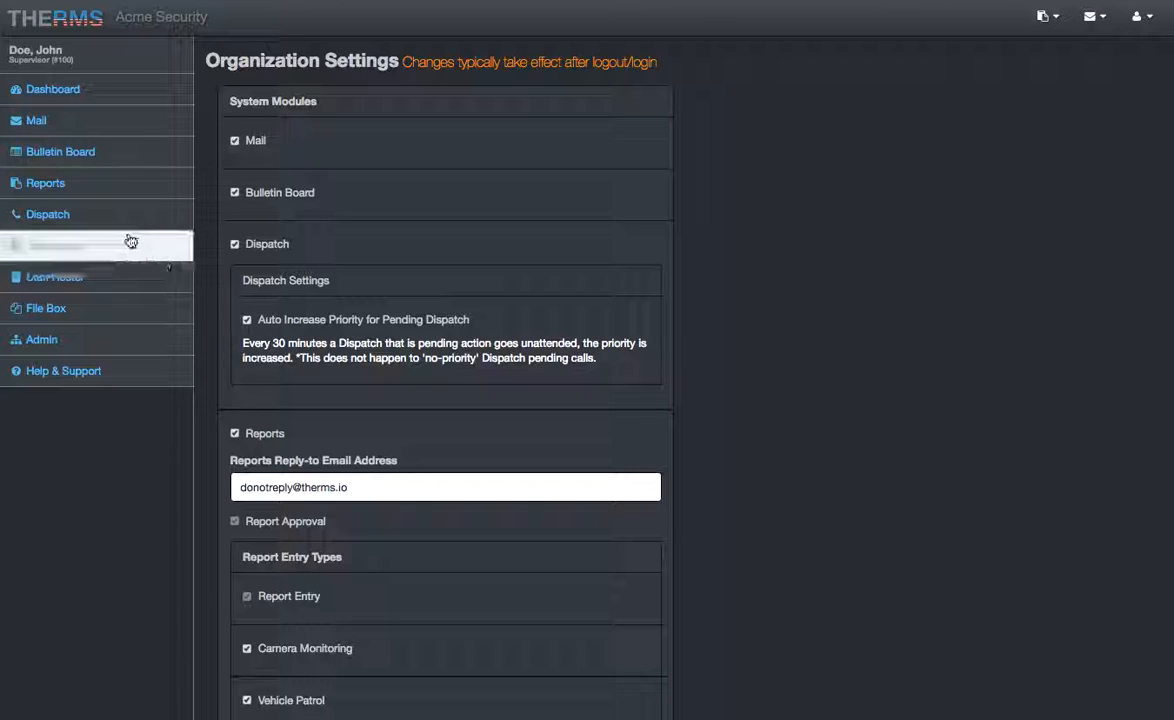
View the active BOLOs for the Cascades Shopping Center location
left_click(84, 250)
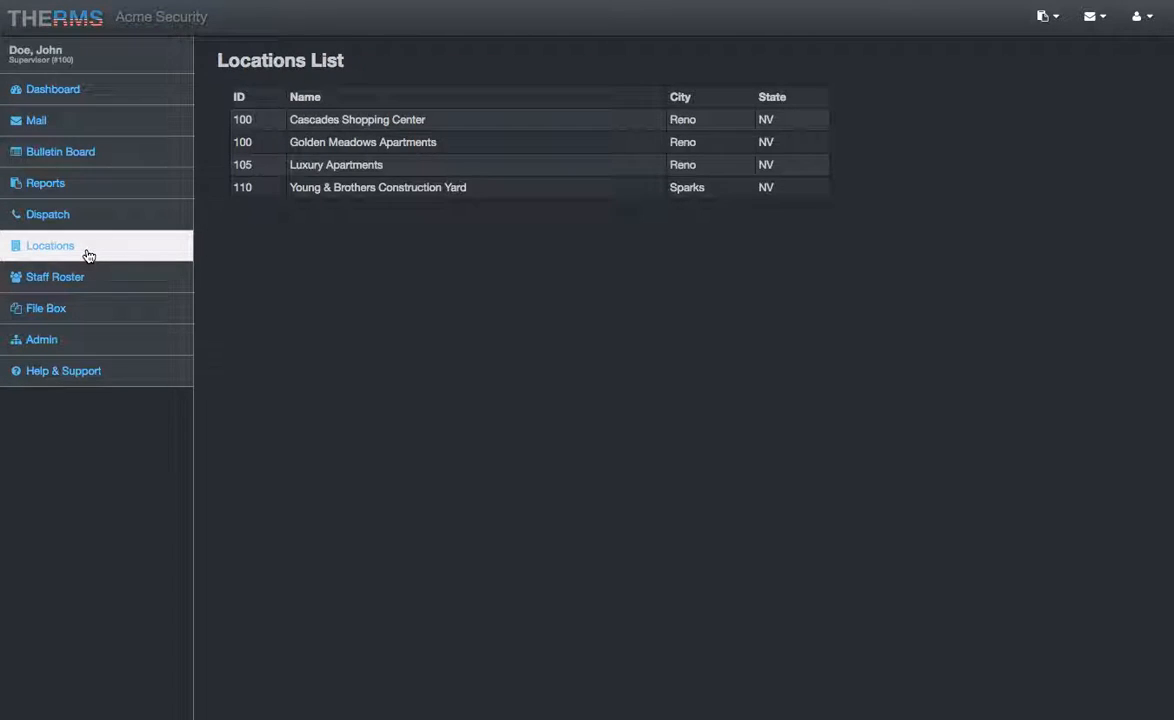
left_click(448, 119)
left_click(648, 103)
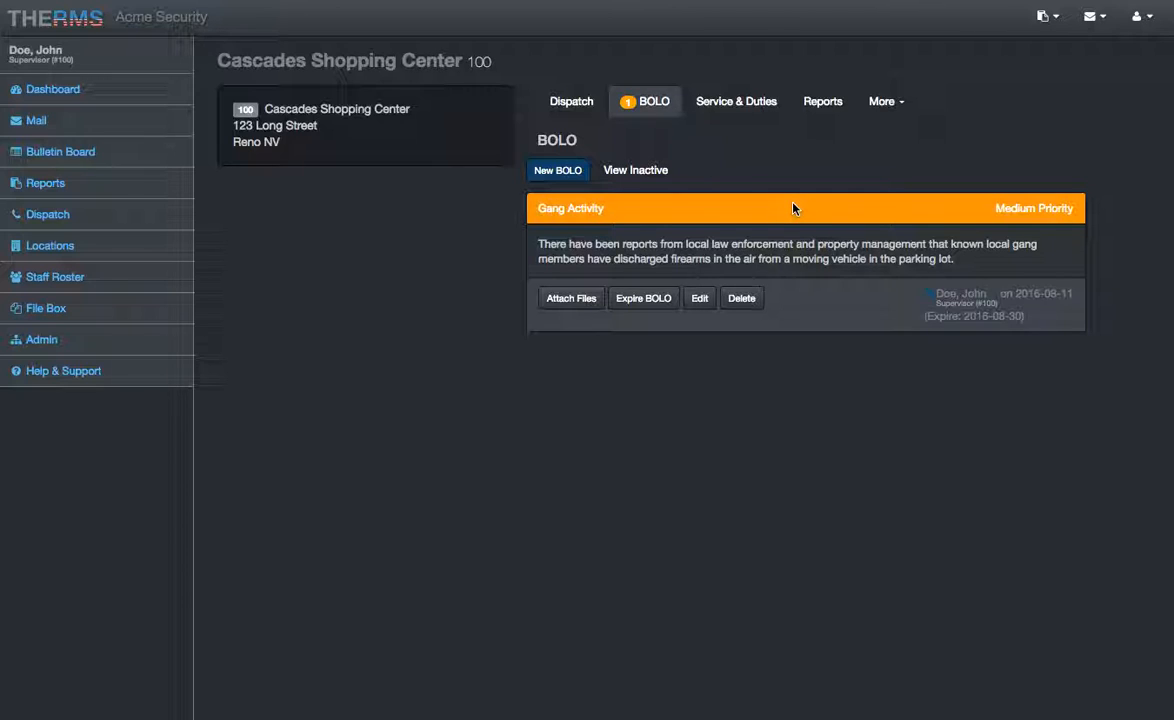
Look over the Help & Support page and return to the Cascades Shopping Center BOLOs
left_click(97, 376)
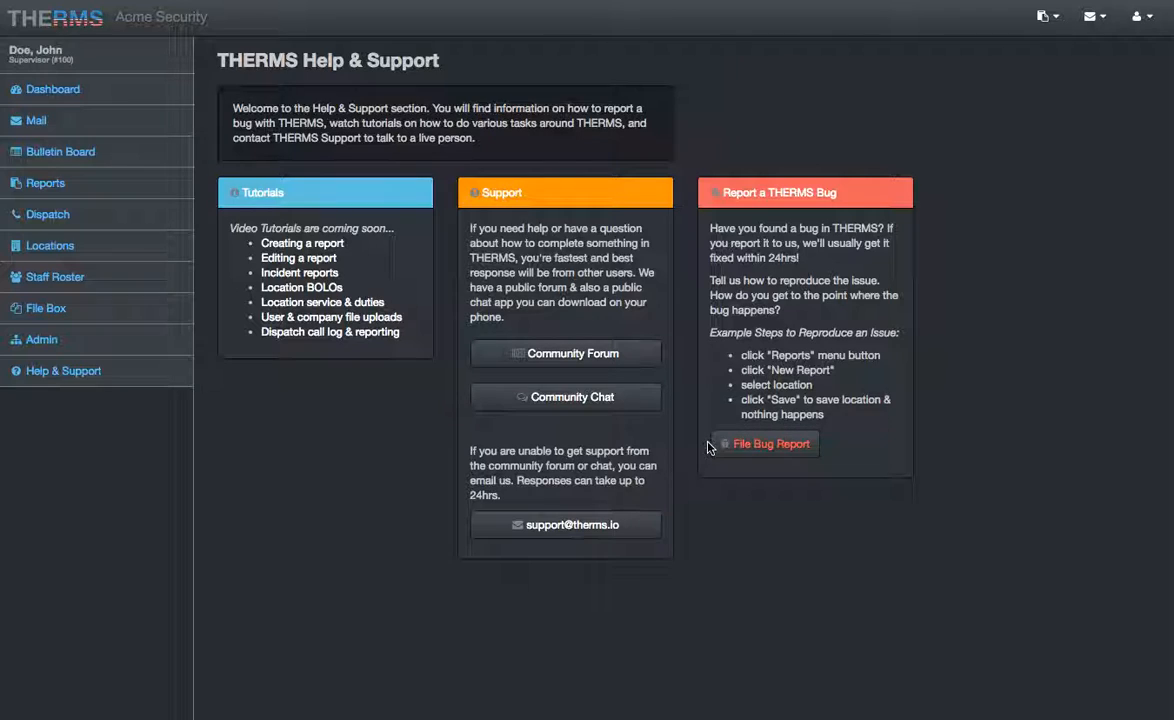
left_click(55, 245)
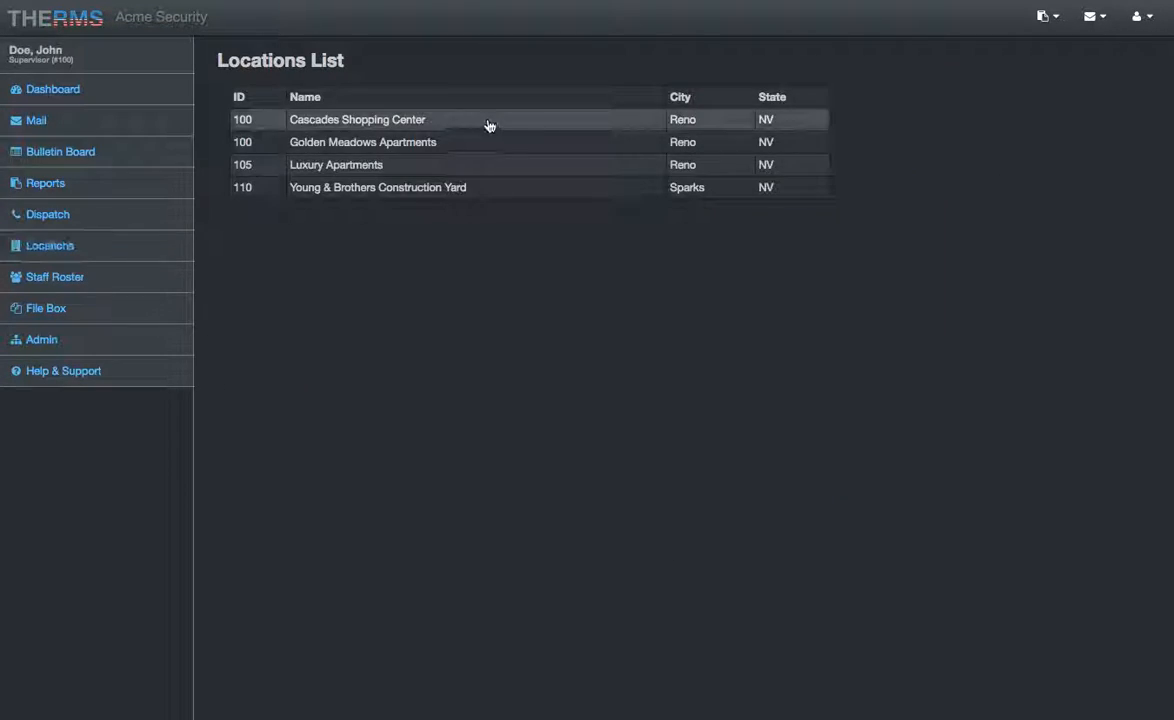
left_click(480, 128)
left_click(645, 102)
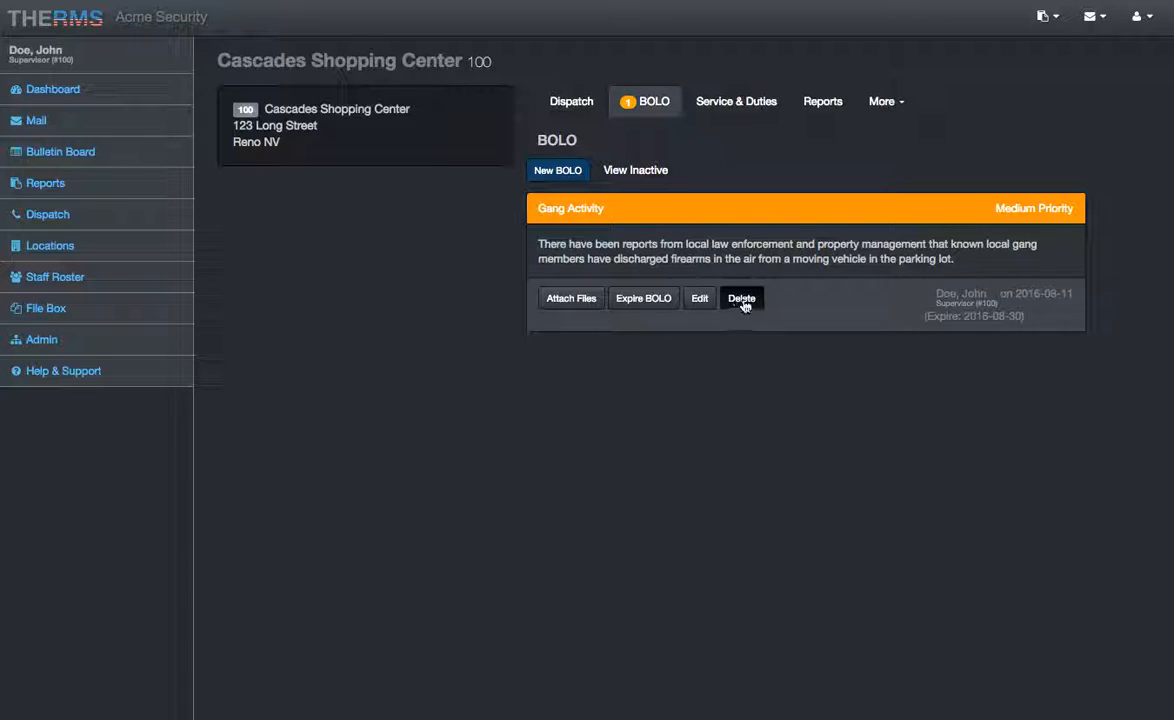
Expire the Gang Activity BOLO and view the location's inactive BOLOs
left_click(643, 299)
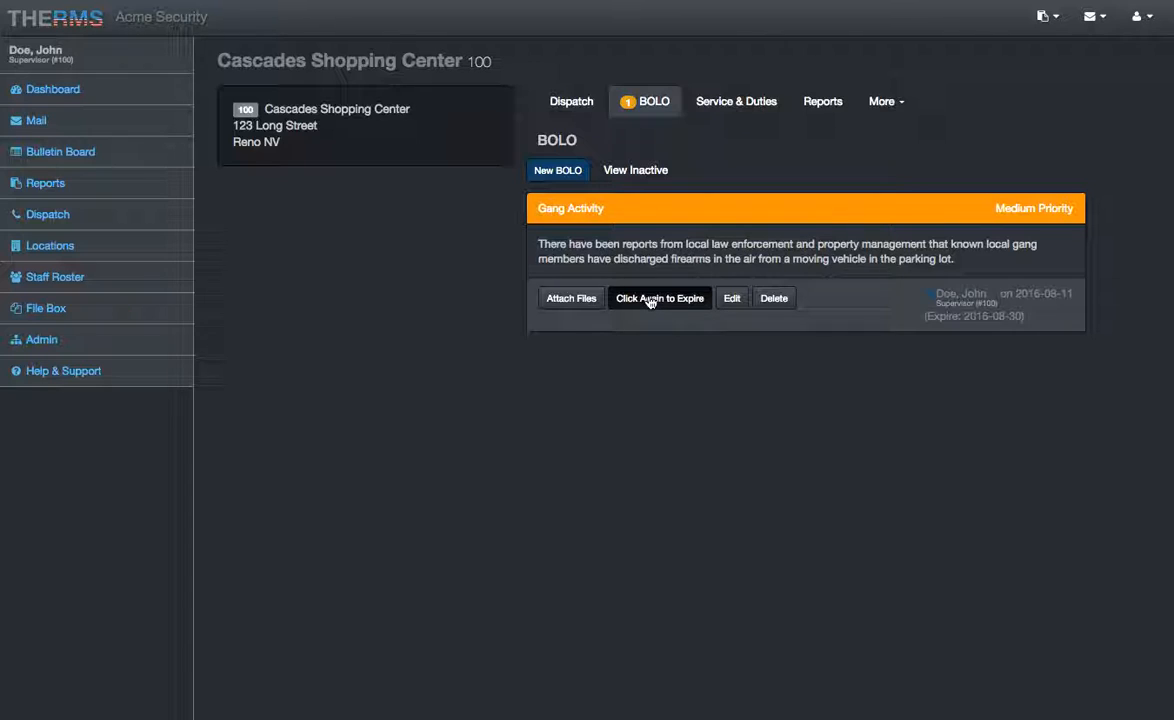
left_click(646, 300)
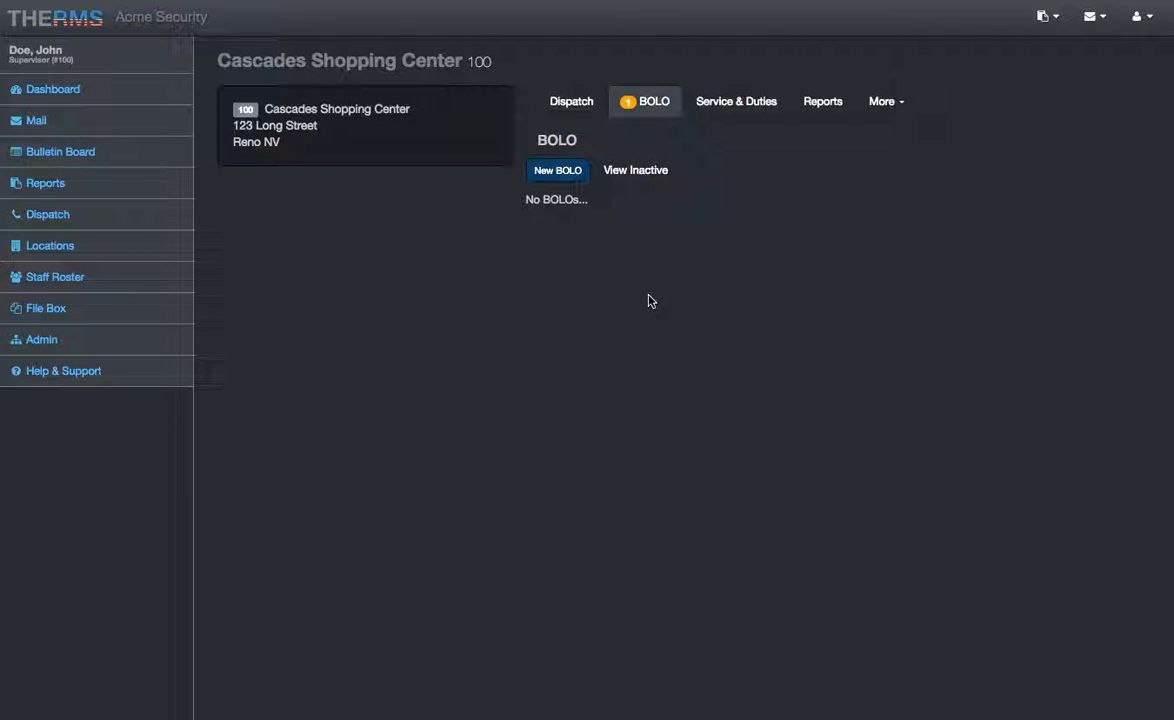
left_click(640, 174)
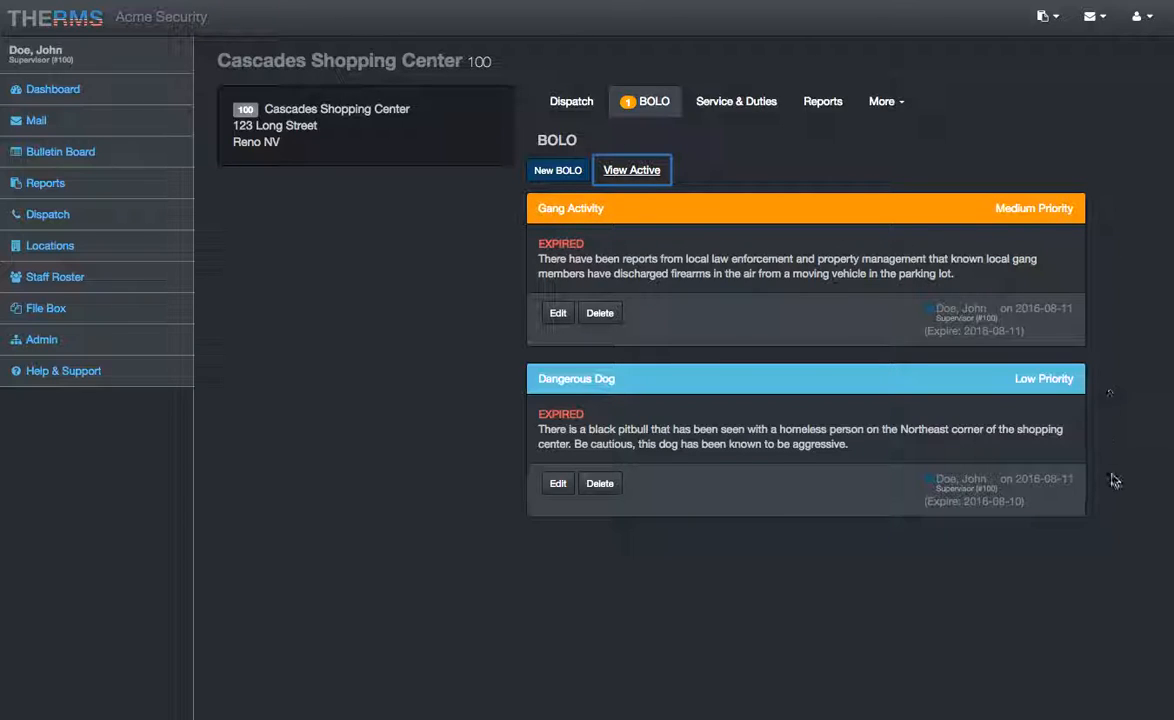
left_click(489, 218)
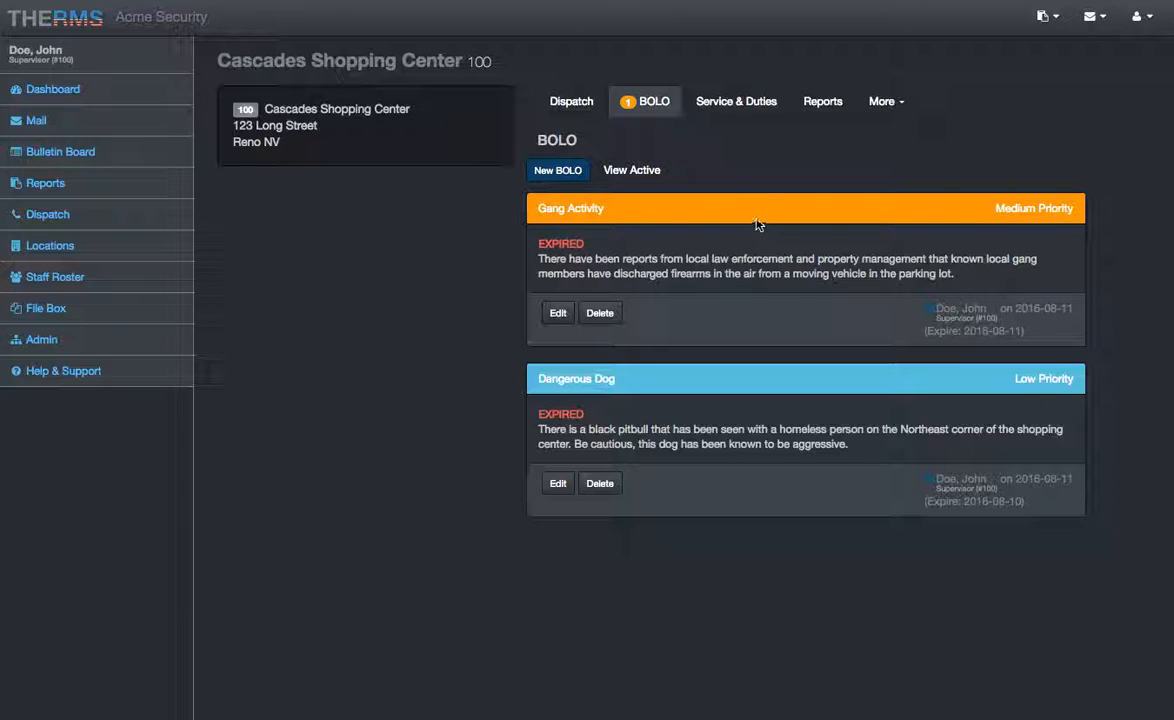
Look at the Service & Duties list of Cascades Shopping Center and return to its active BOLOs
left_click(754, 108)
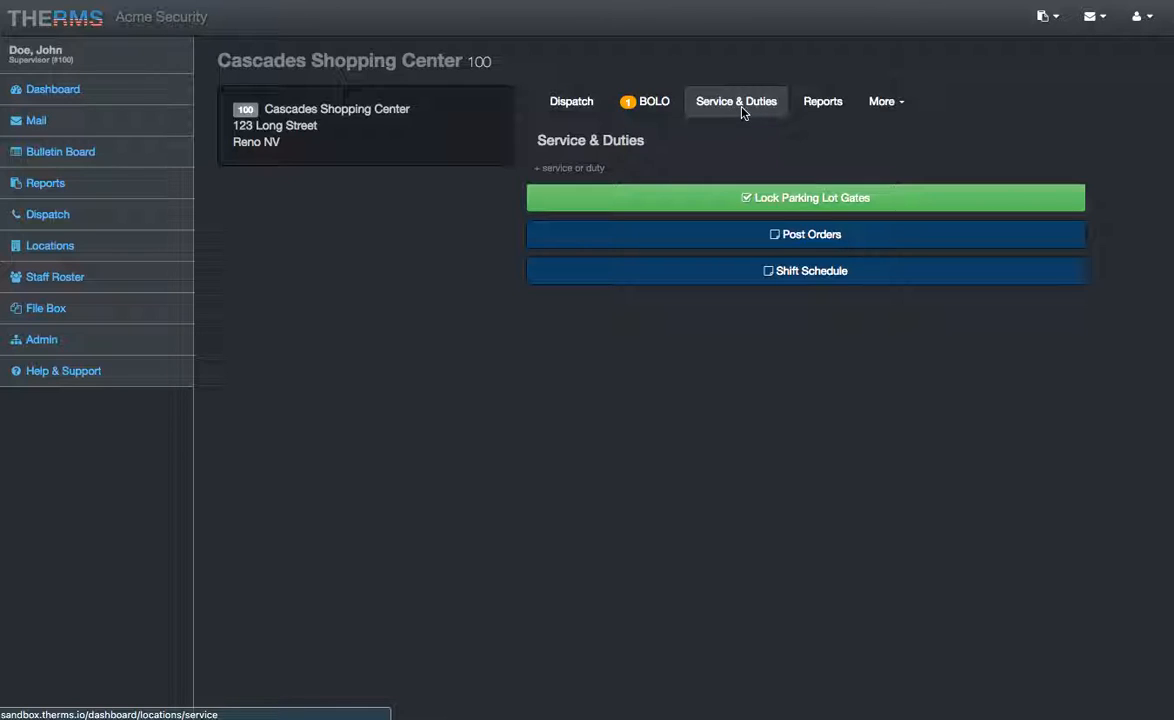
left_click(632, 105)
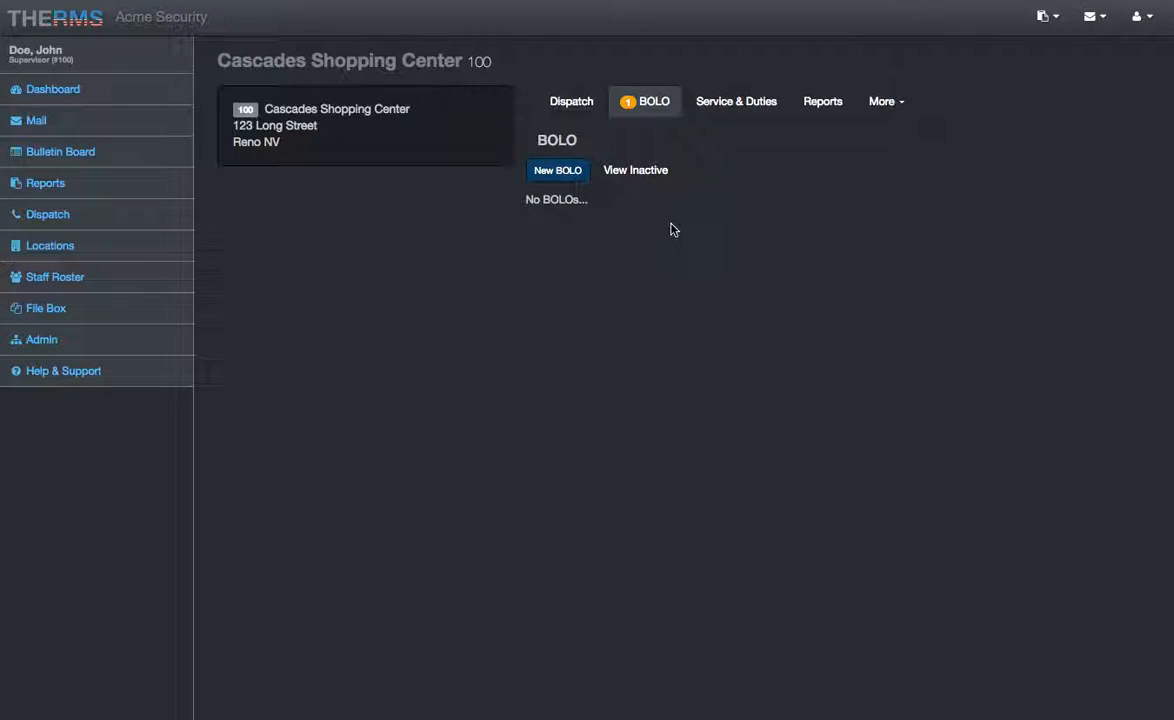
Add a Service / Info entry titled "Post Orders" with the text "The post orders..." to Cascades Shopping Center's Service & Duties
left_click(738, 104)
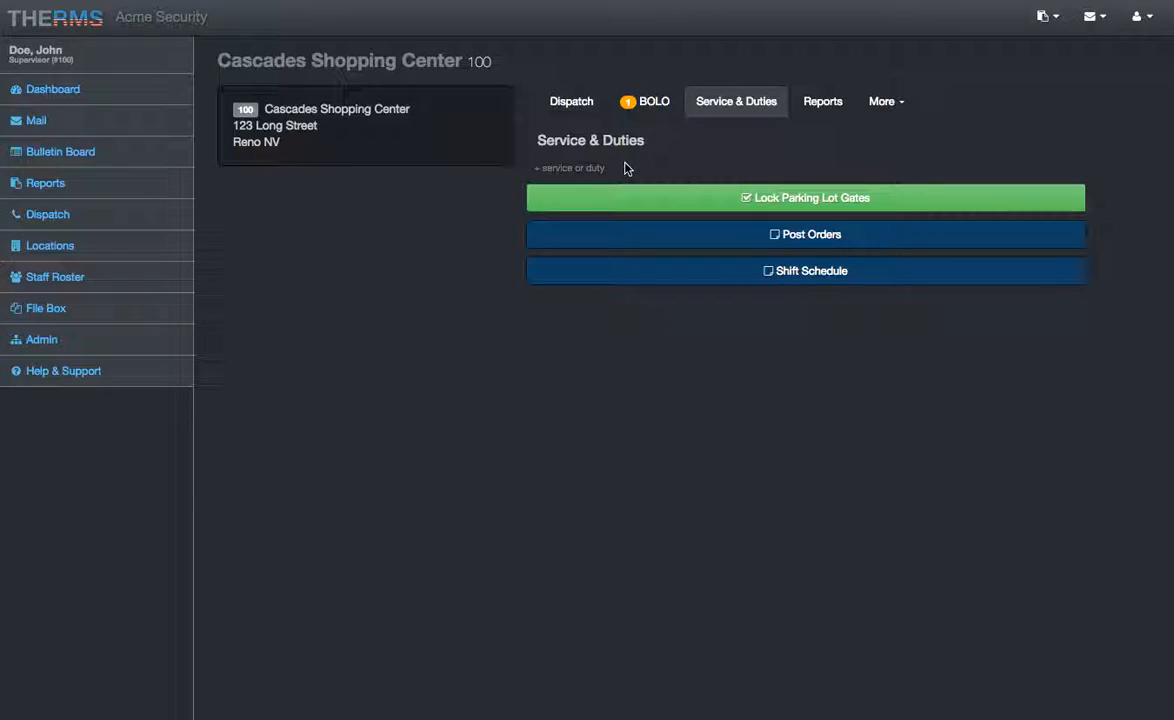
left_click(579, 172)
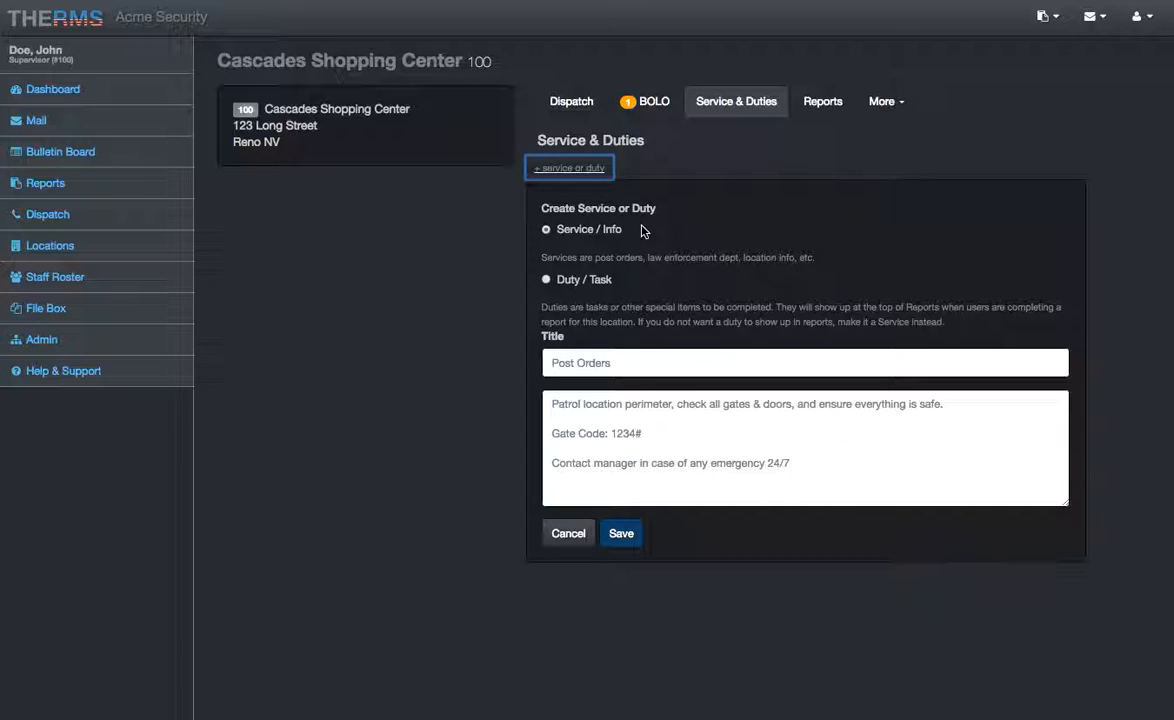
left_click(560, 361)
type("Post Orders")
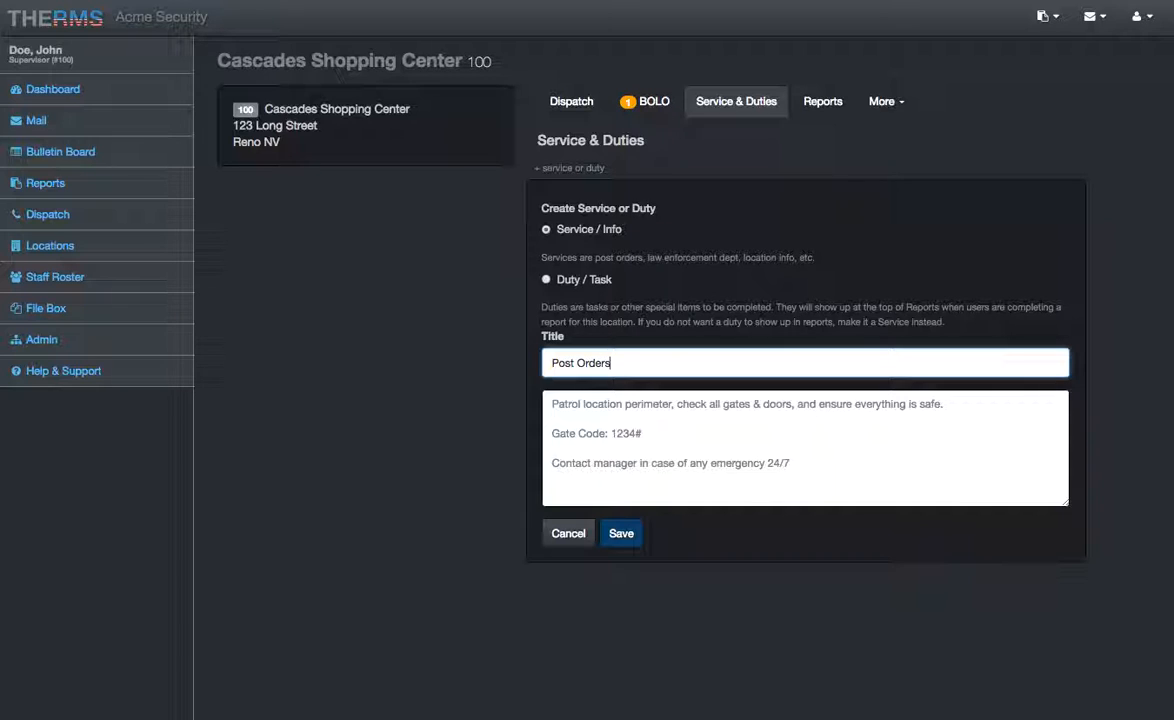
left_click(552, 404)
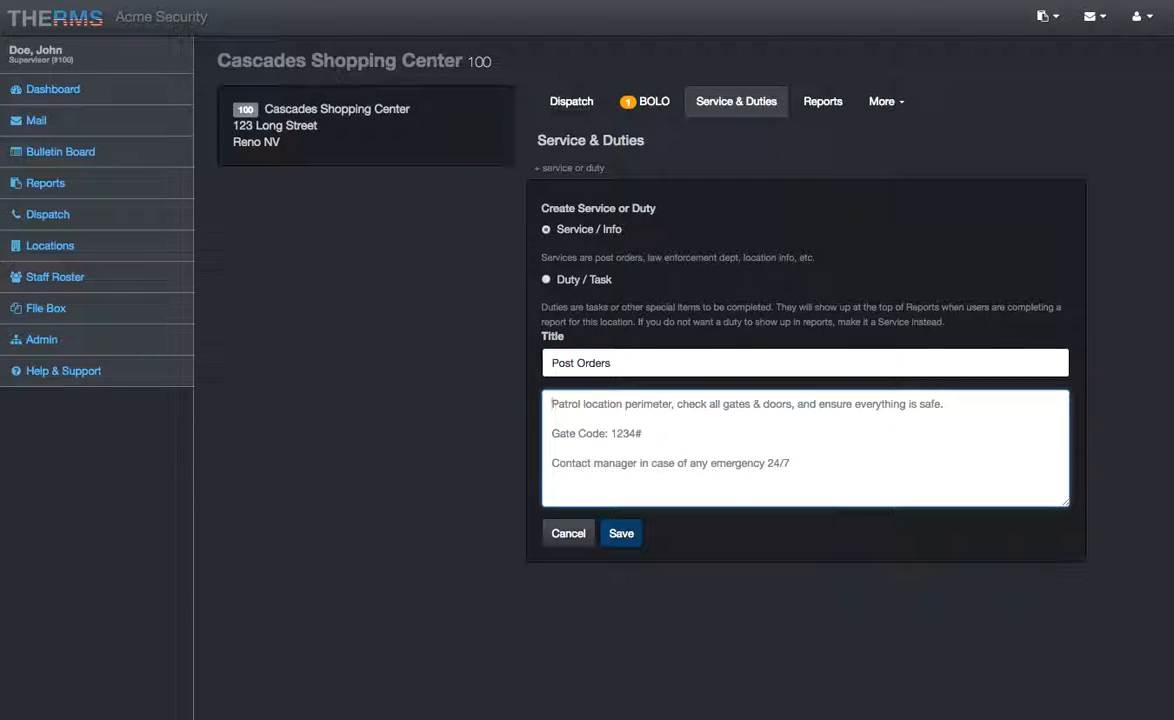
type("The post ")
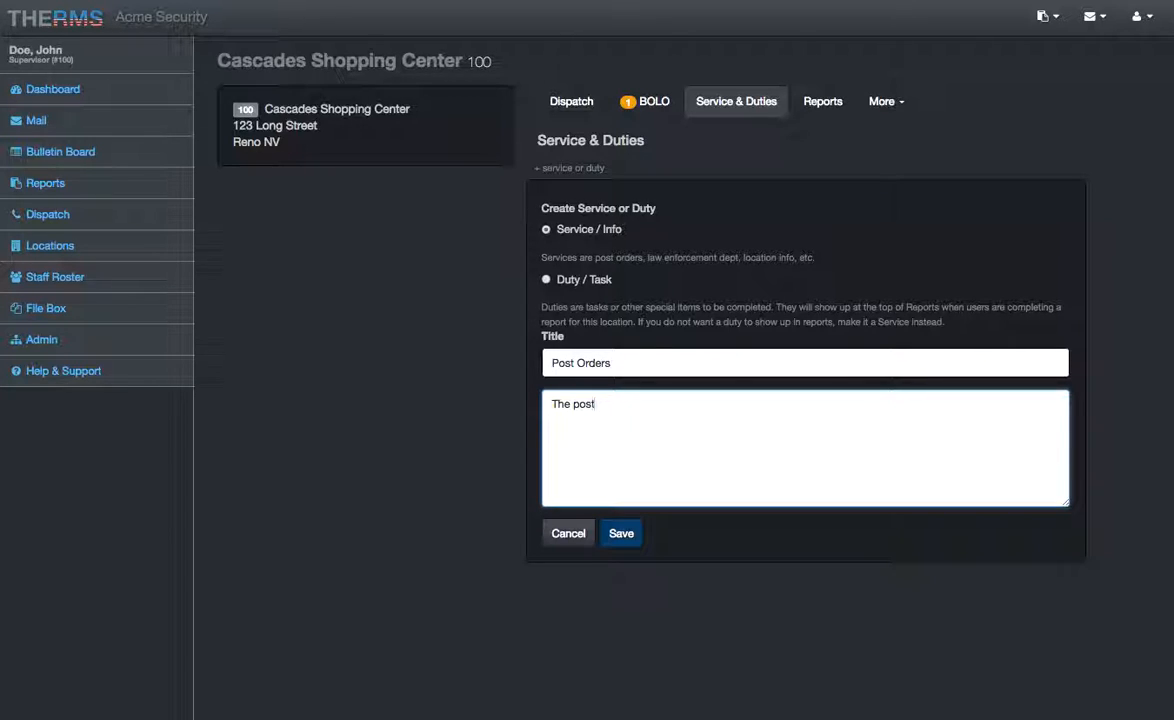
type("orders...")
key("Tab")
key("Tab")
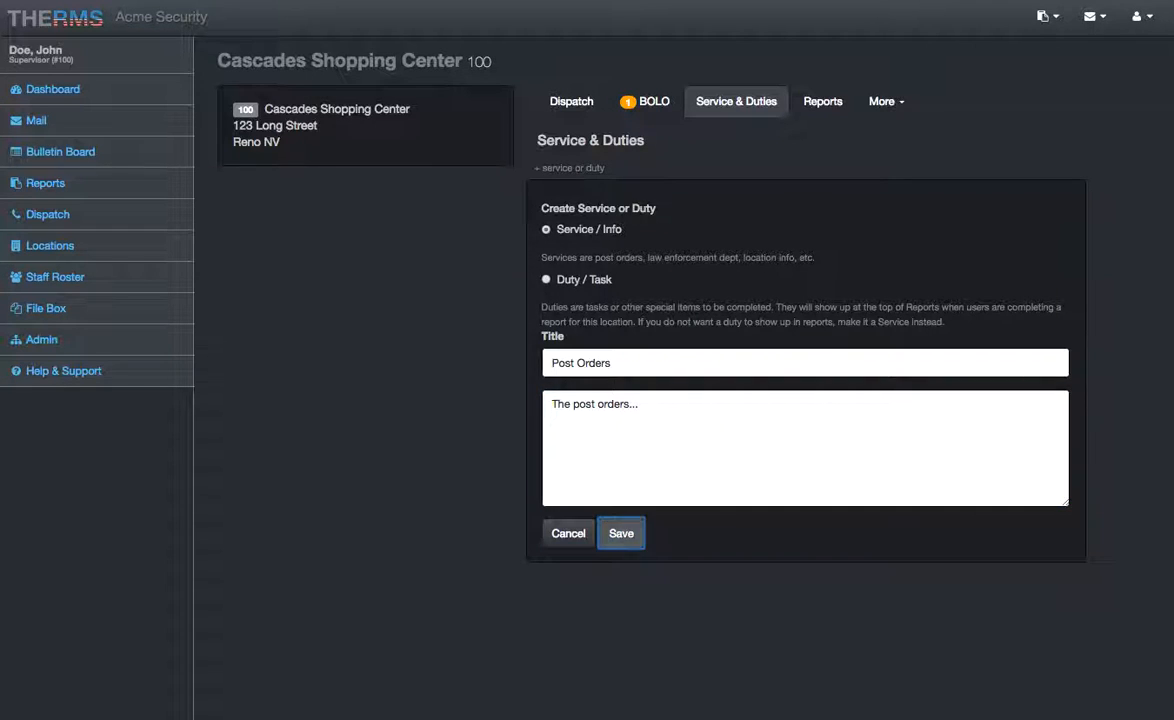
key("Return")
Delete the "Post Orders" entry containing "The post orders..." and expand the other Post Orders entry
left_click(773, 268)
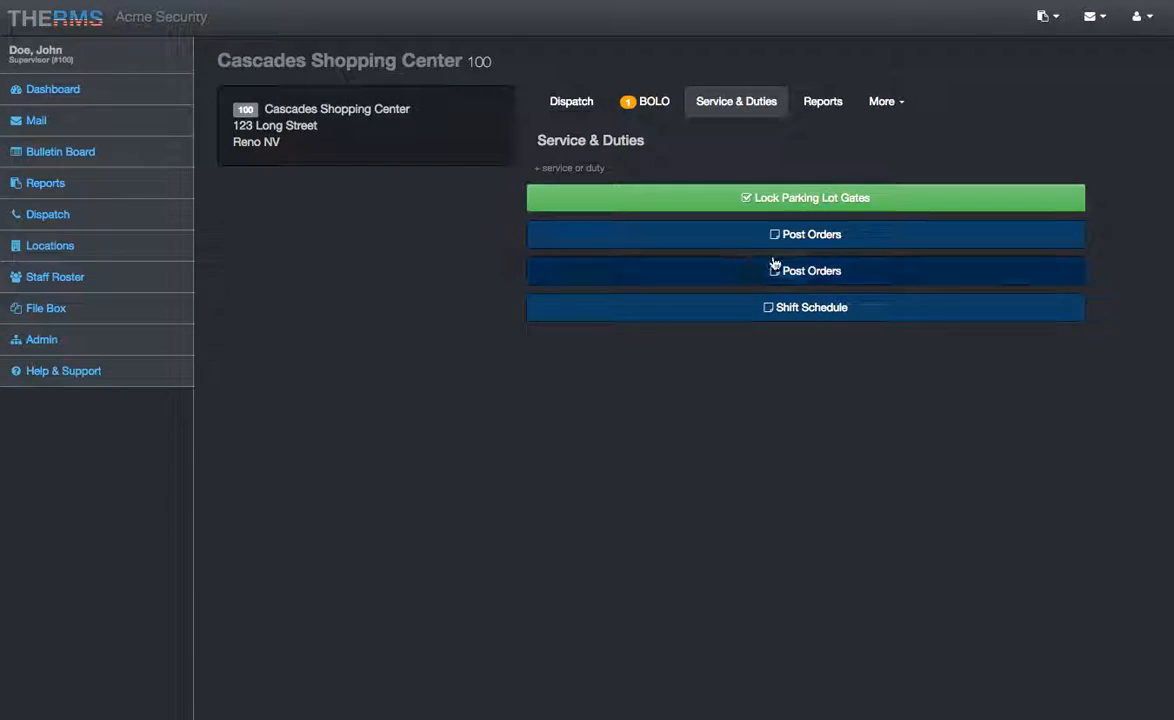
left_click(593, 348)
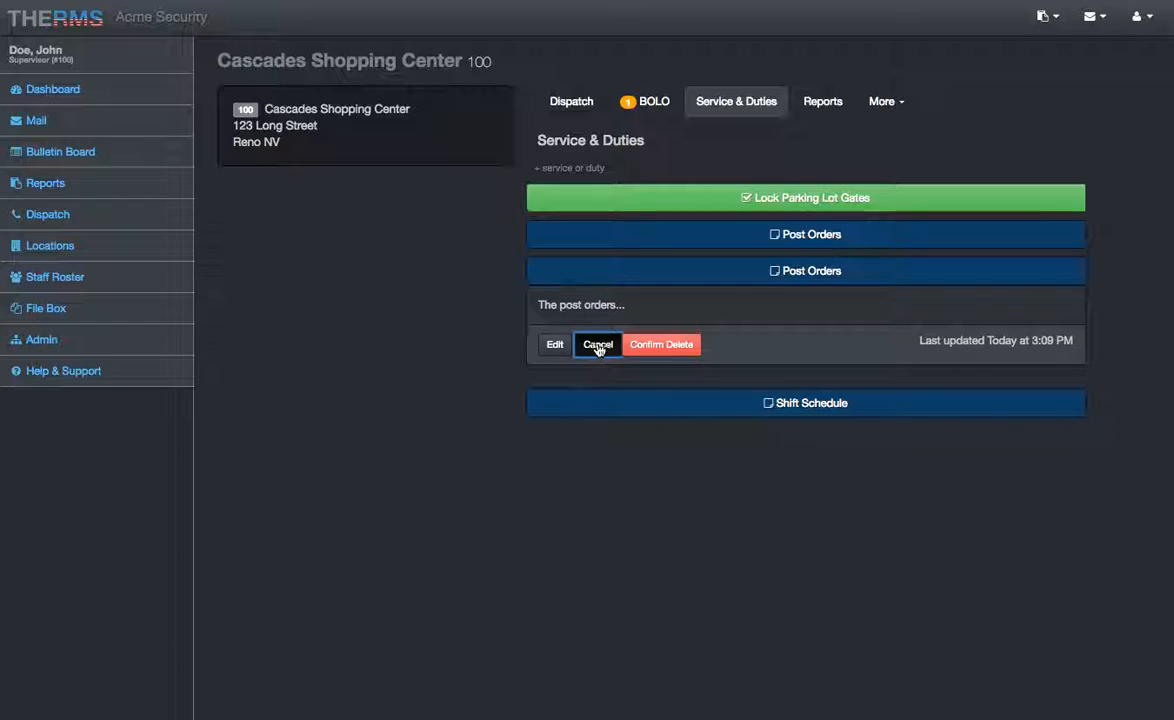
left_click(652, 346)
left_click(760, 236)
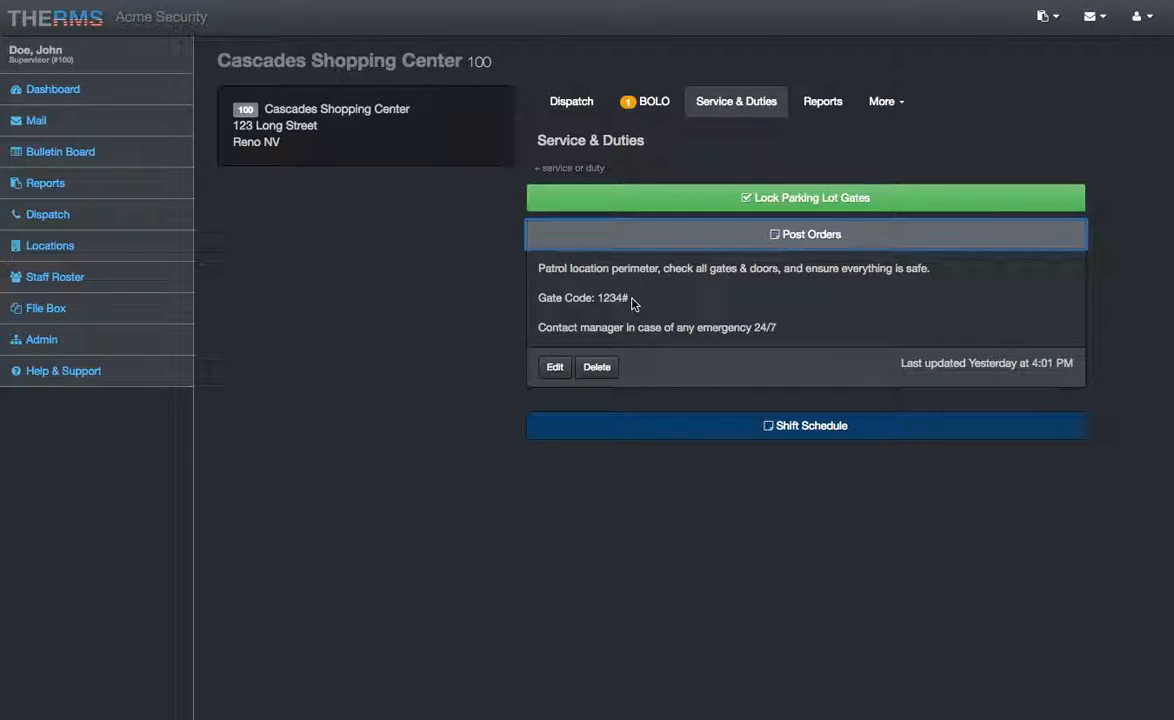
Read the Apartment Community Rules under Service & Duties for the Luxury Apartments location
left_click(127, 251)
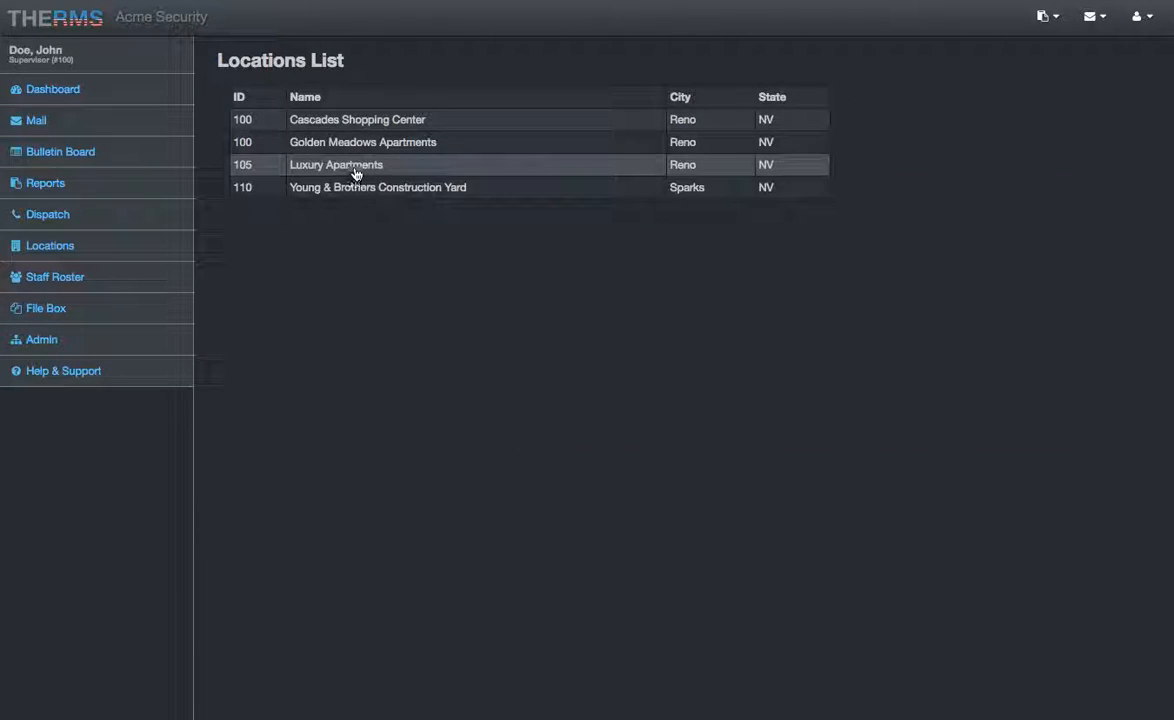
left_click(421, 170)
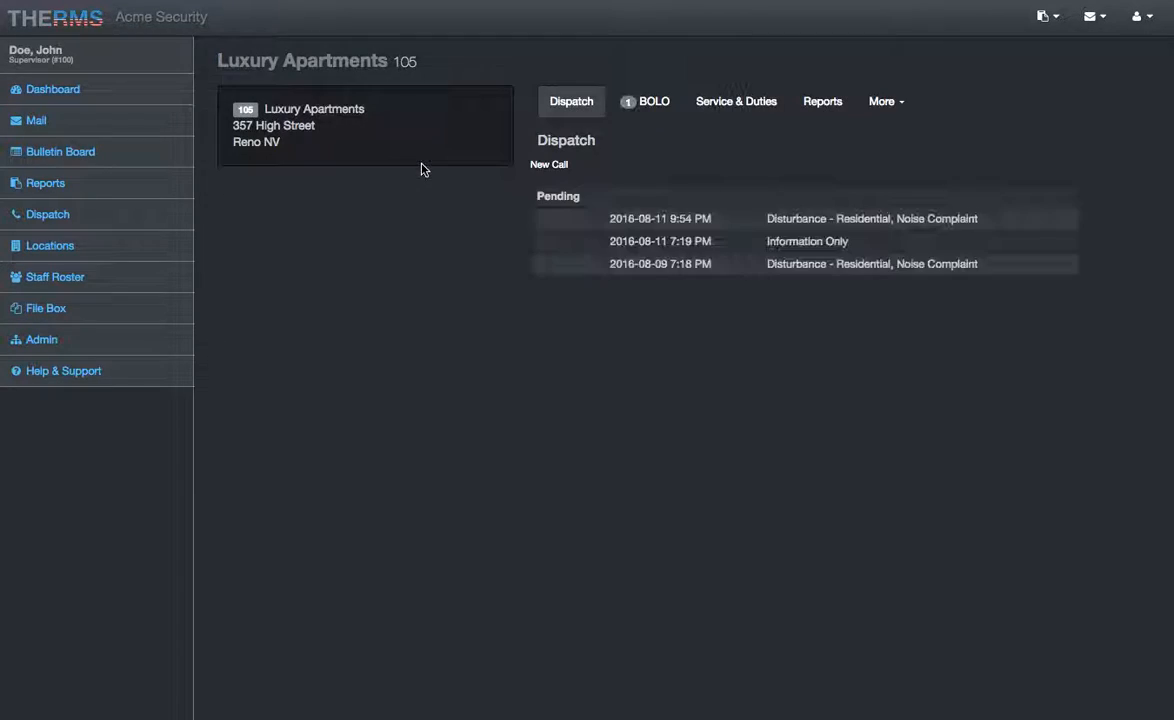
left_click(703, 104)
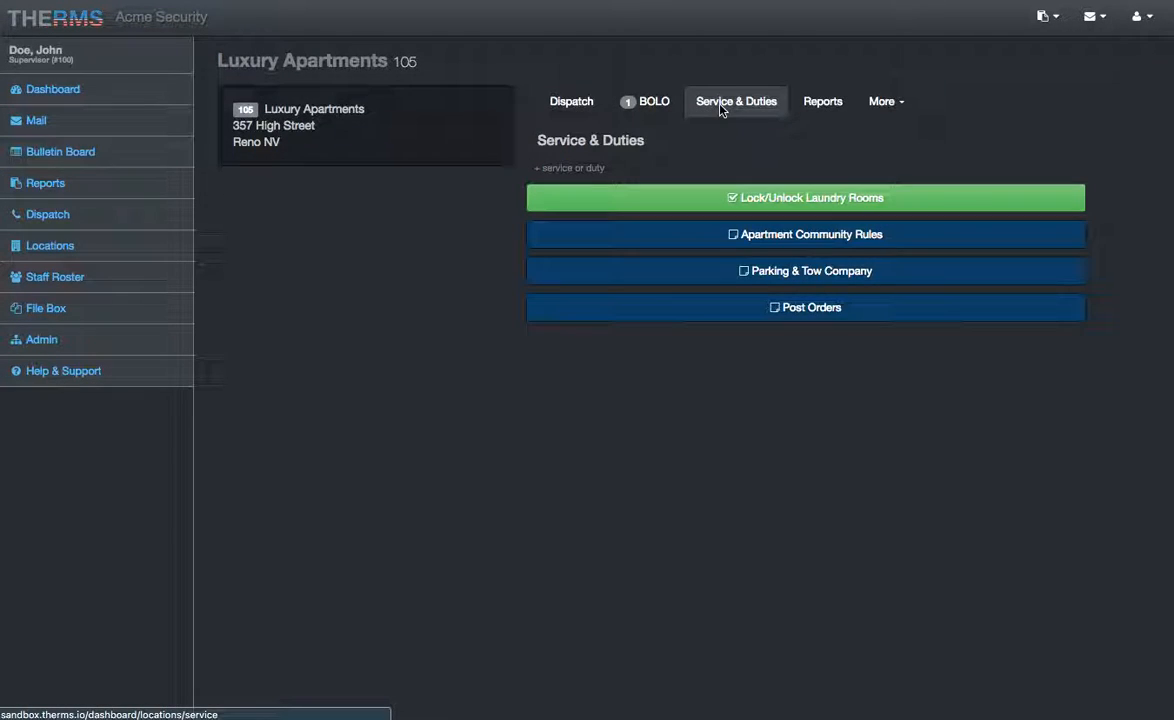
left_click(689, 245)
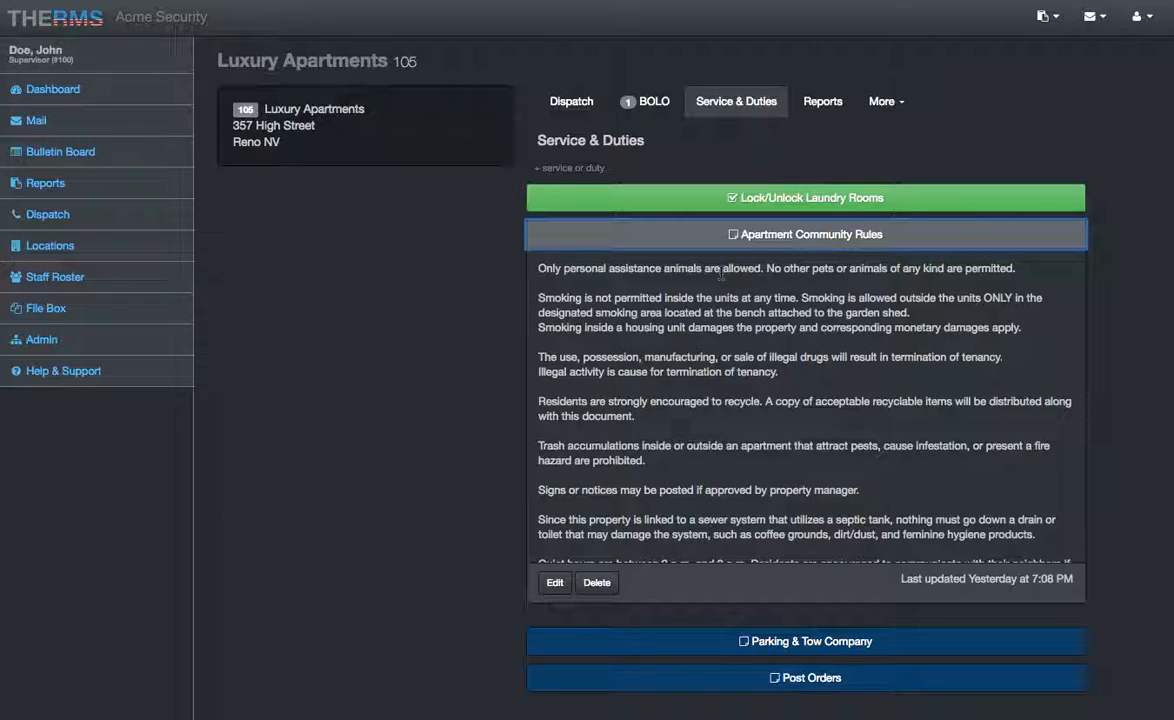
scroll(668, 278, "down", 3)
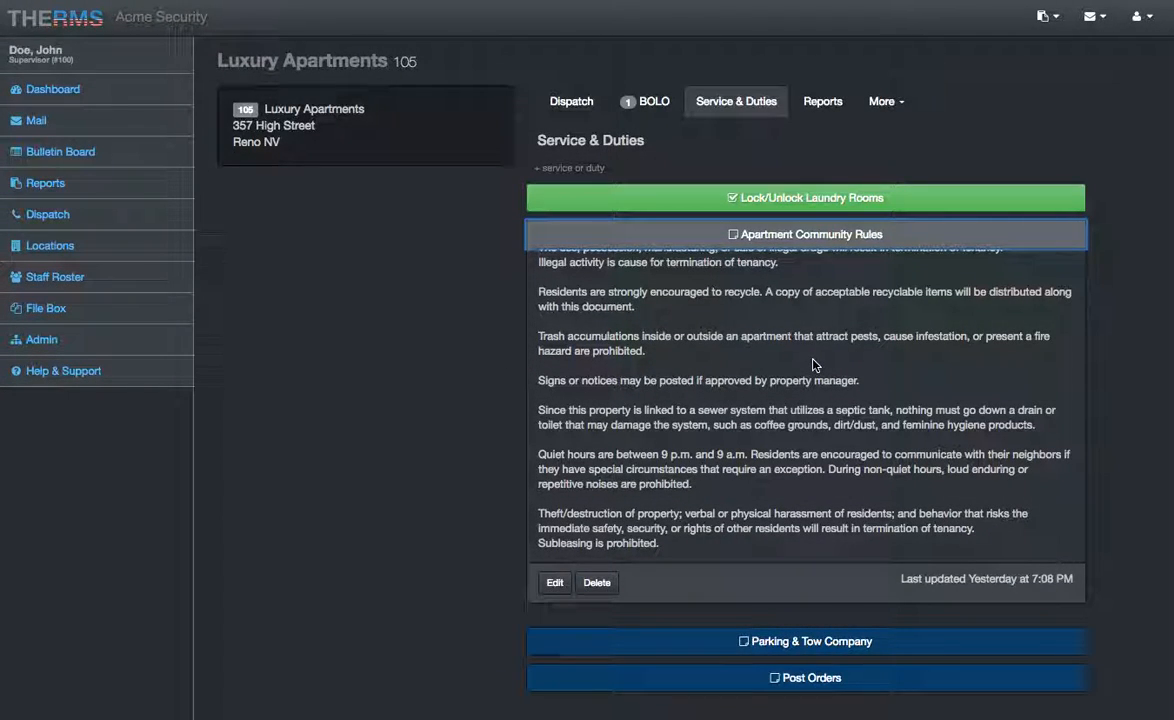
scroll(801, 365, "up", 3)
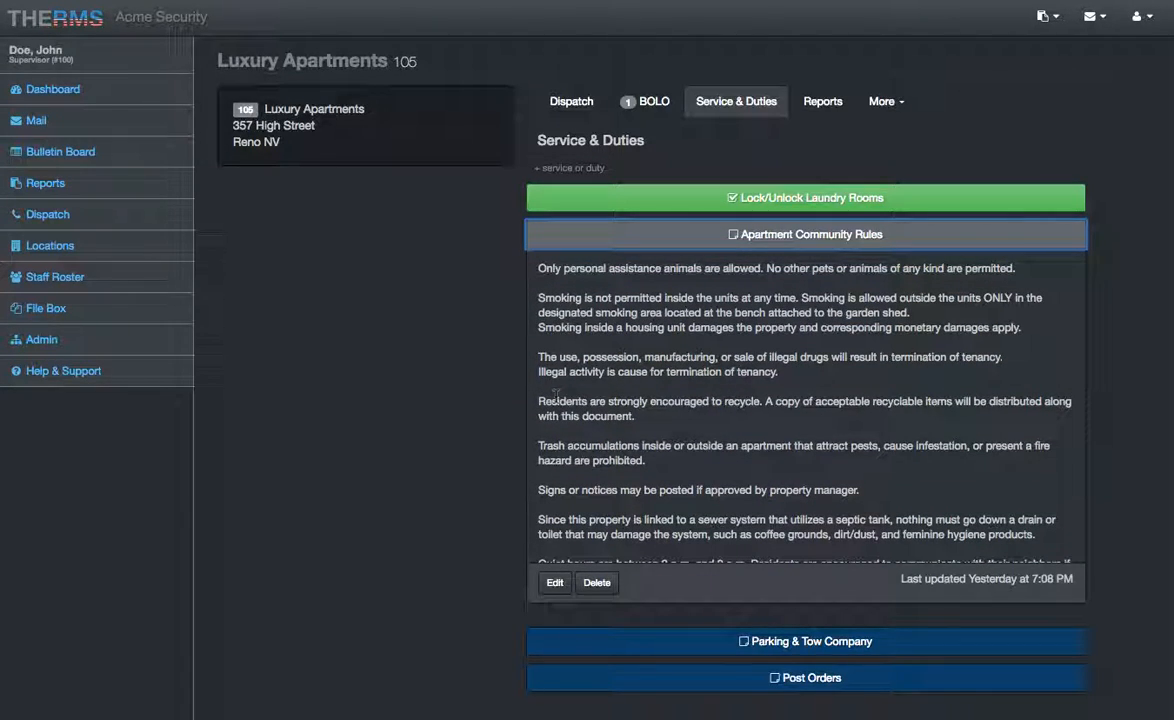
Read the Apartment Community Rules through to the end, including quiet hours and subleasing, and collapse the entry
scroll(555, 397, "down", 1)
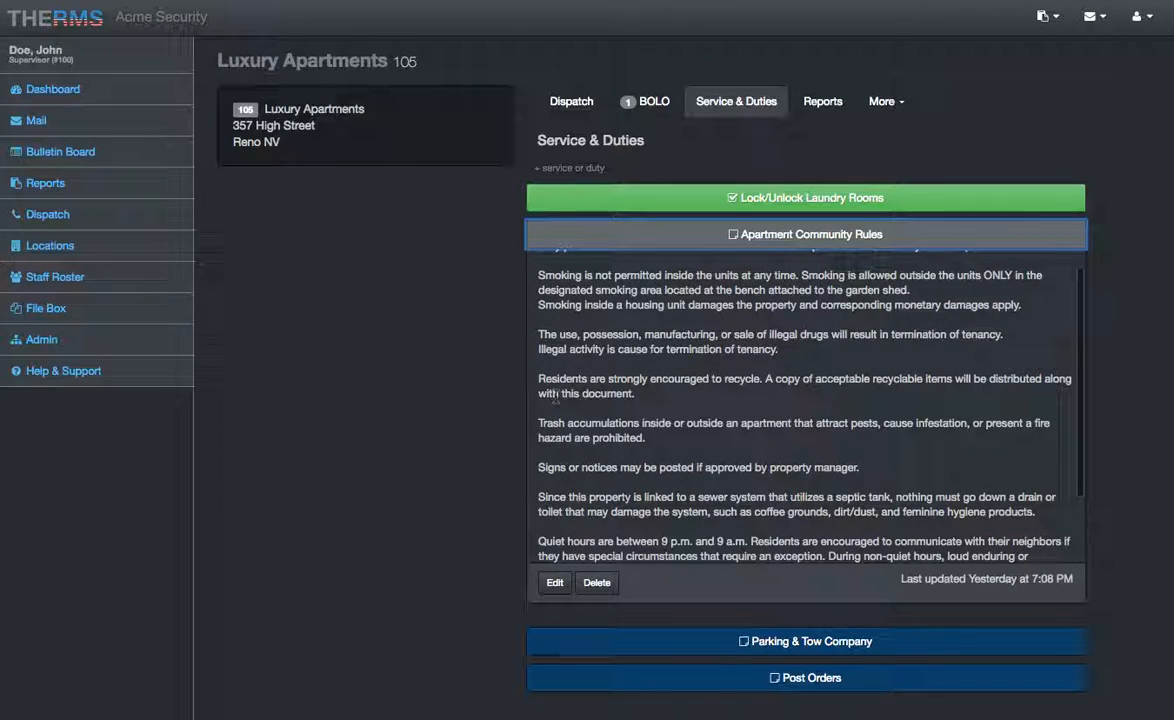
scroll(555, 397, "down", 3)
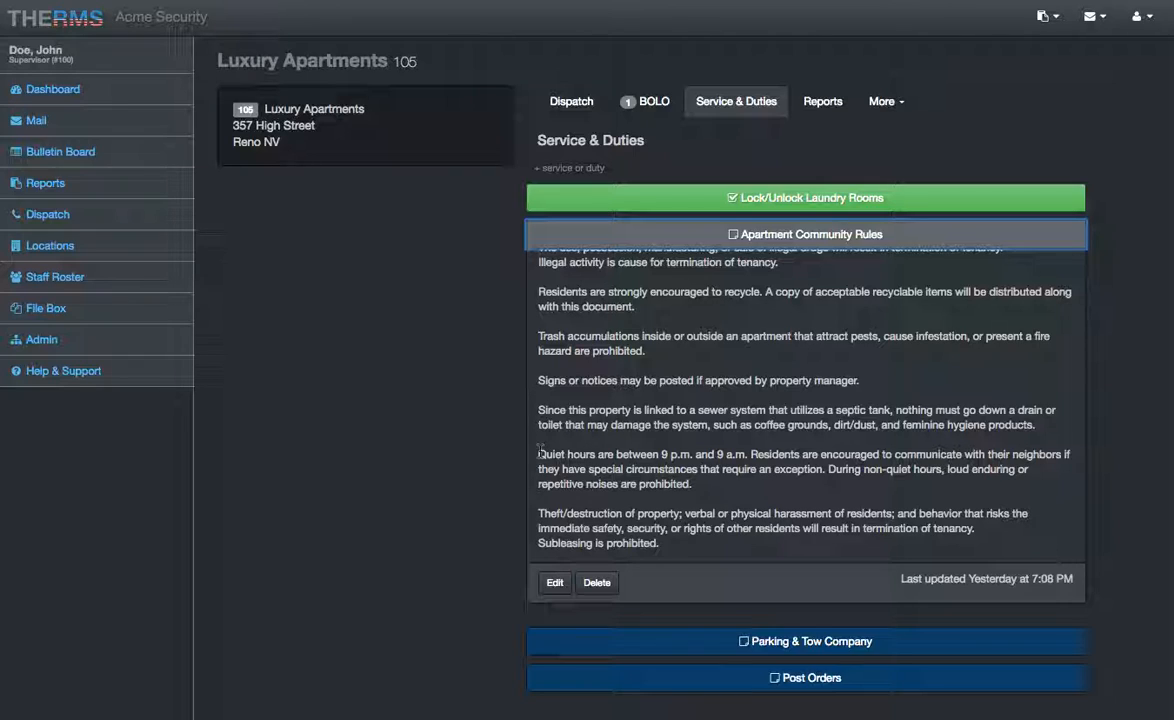
left_click(662, 457)
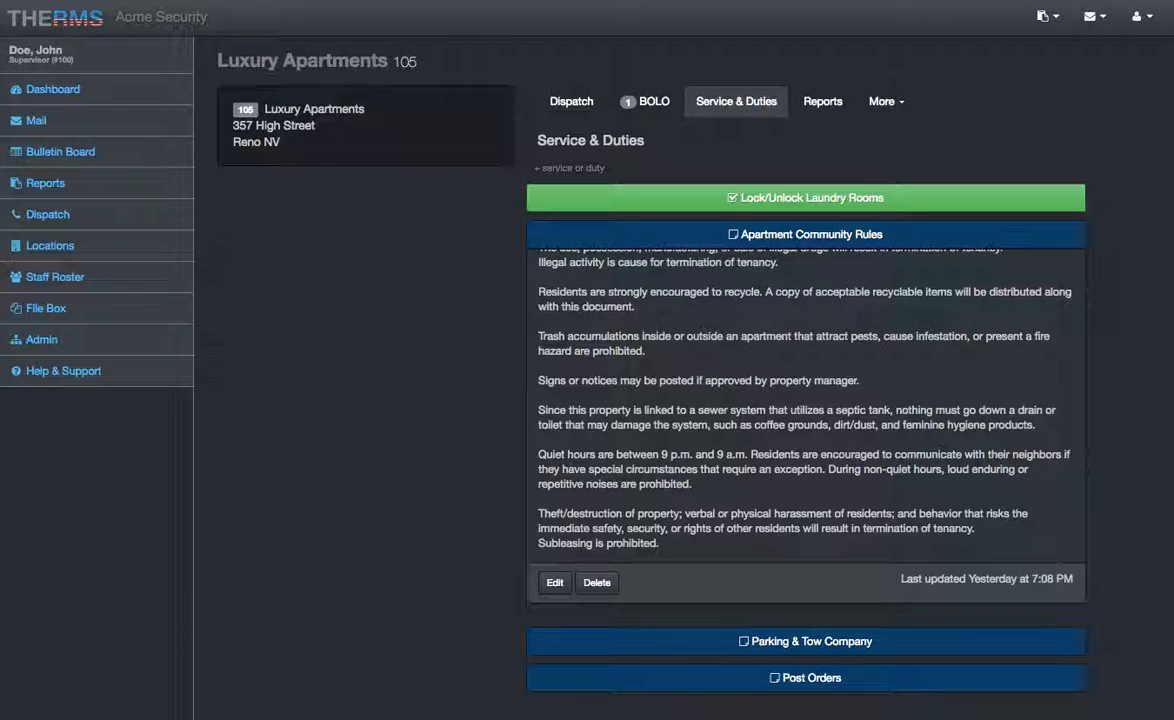
left_click(707, 234)
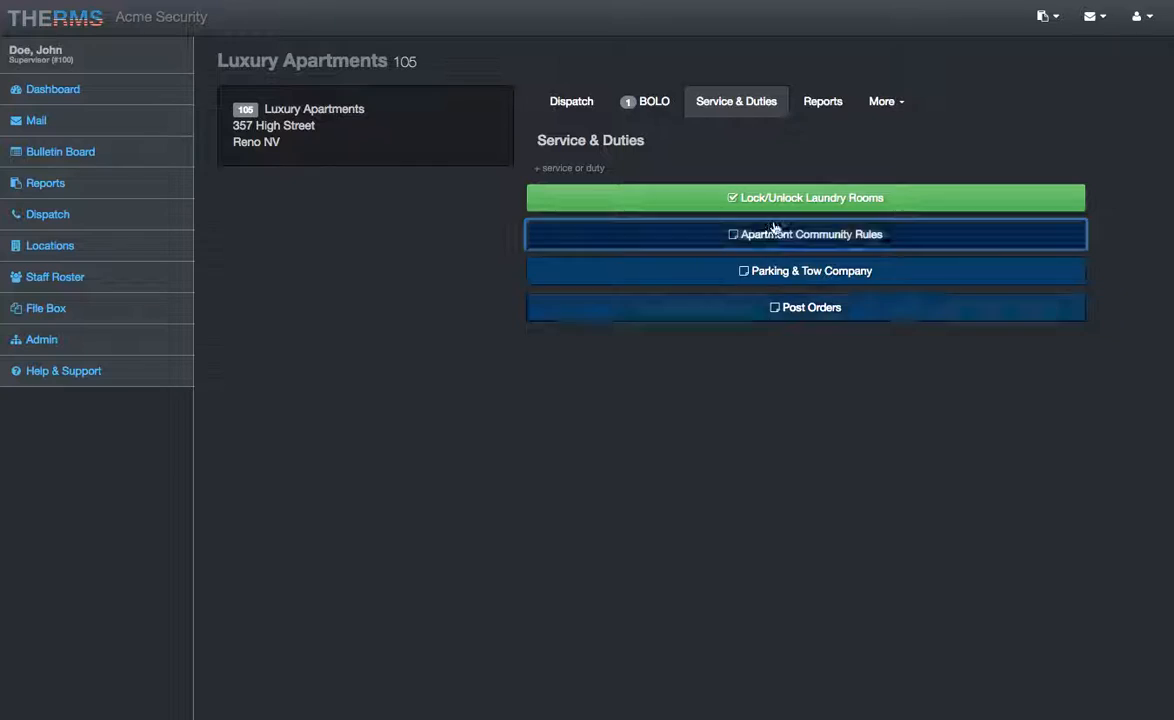
Add a Duty / Task titled "Task #1" with the text "Complete this task nightly." to Luxury Apartments' Service & Duties
left_click(590, 171)
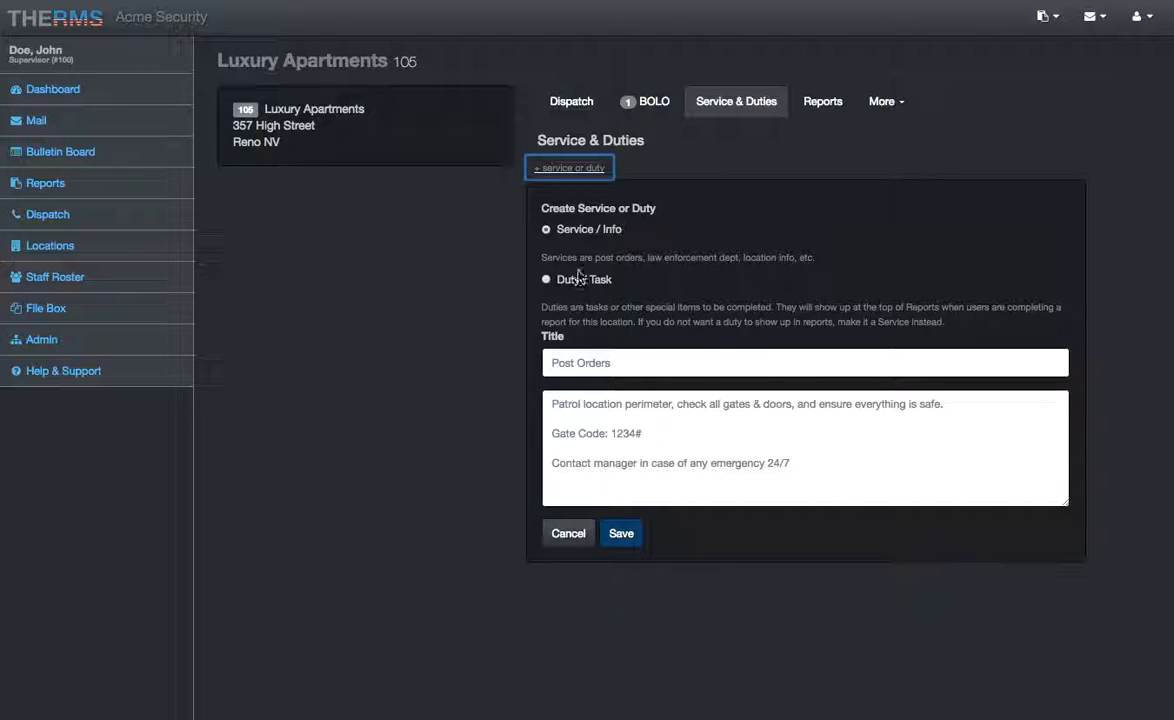
left_click(565, 534)
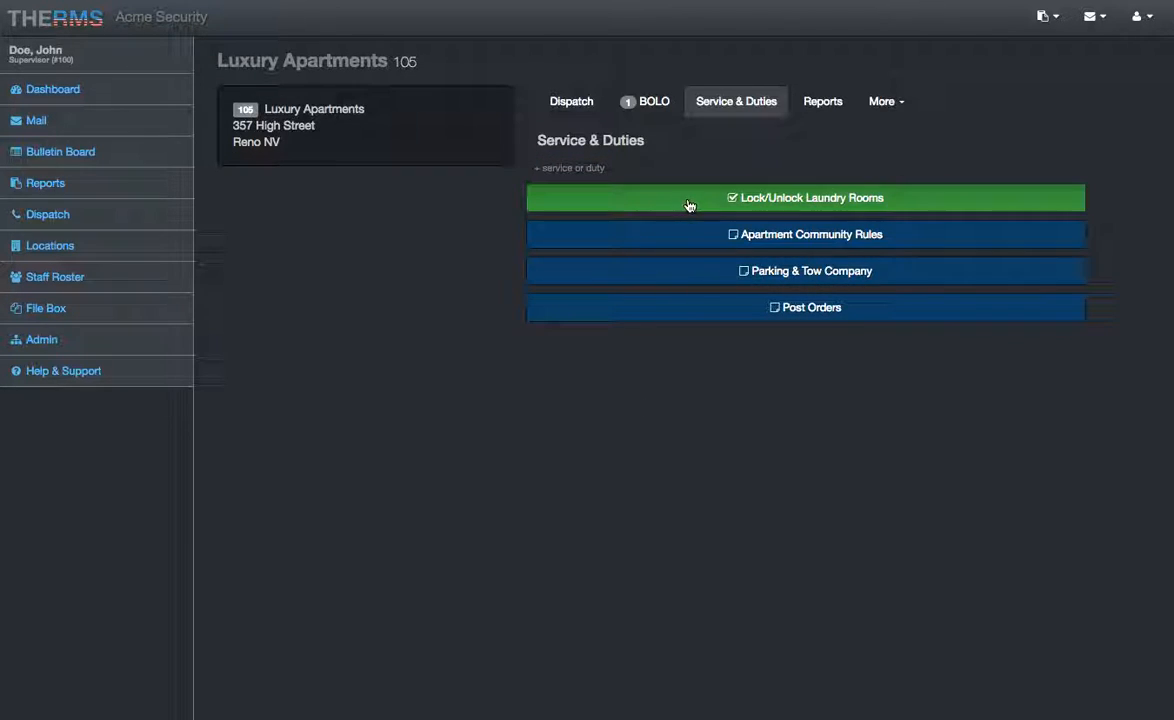
left_click(586, 168)
left_click(565, 284)
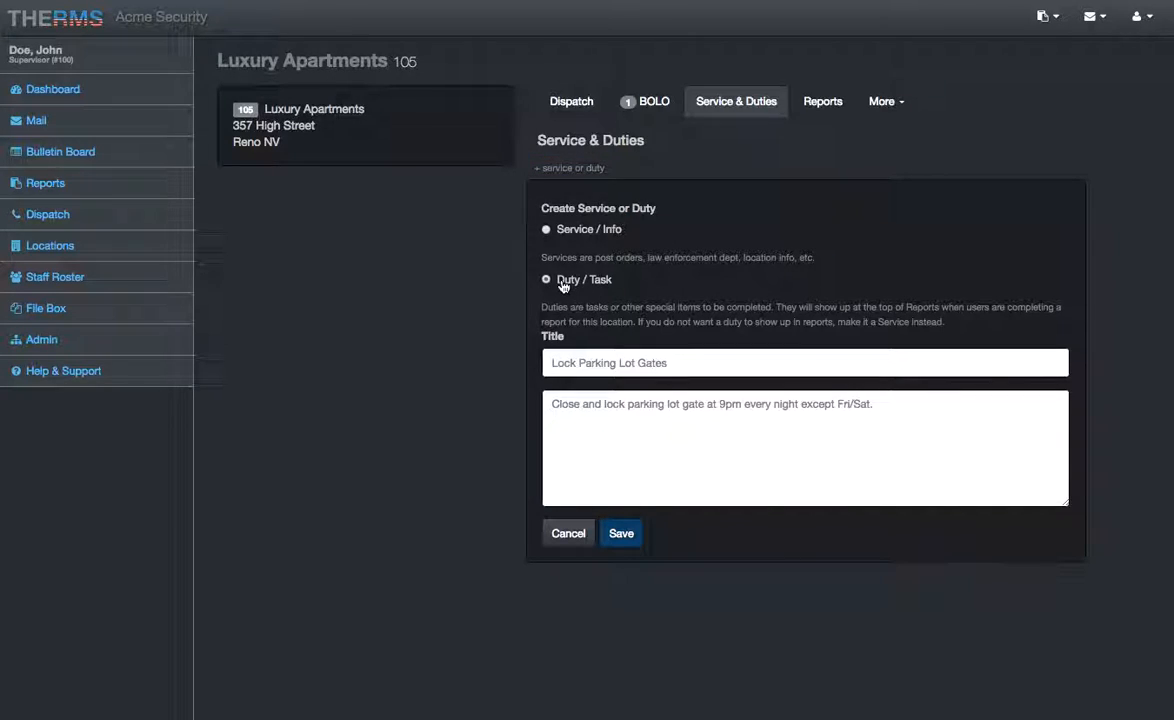
left_click(664, 362)
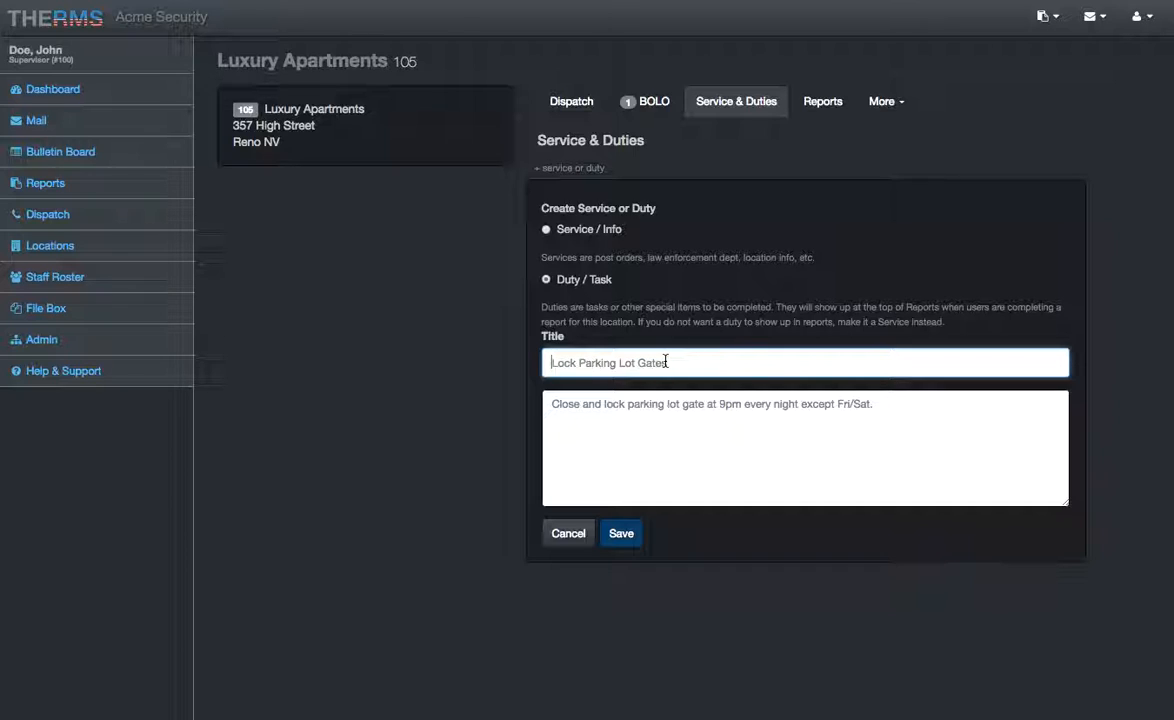
type("Task #1")
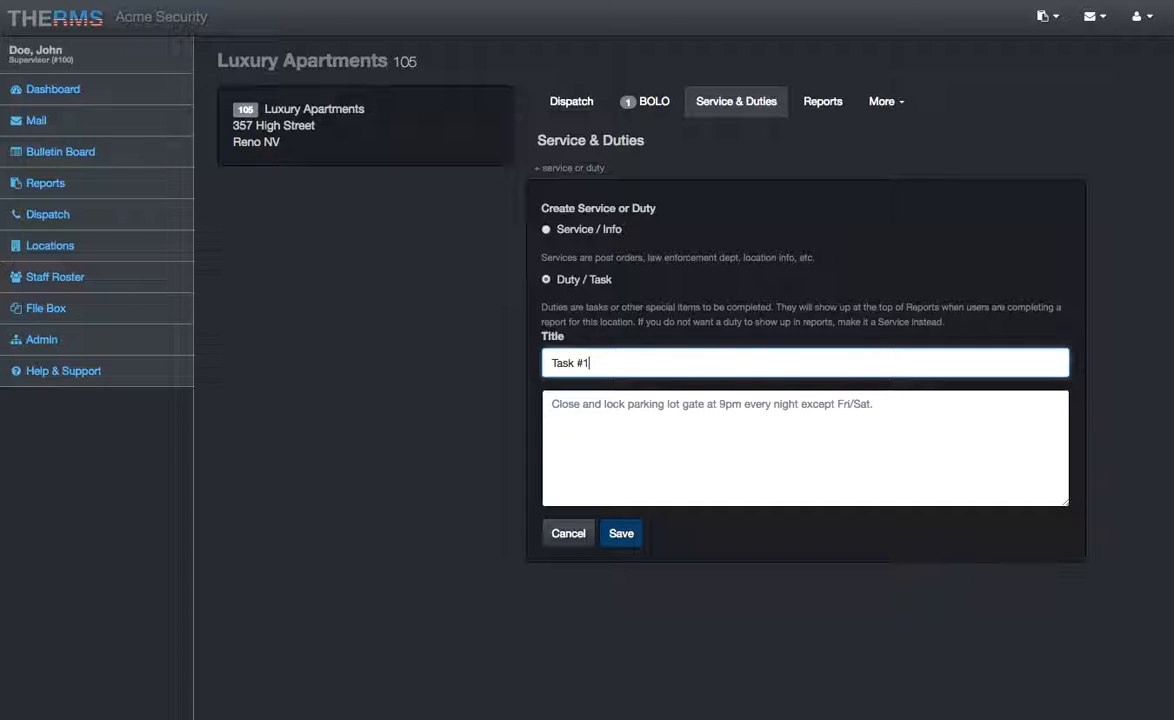
key("Tab")
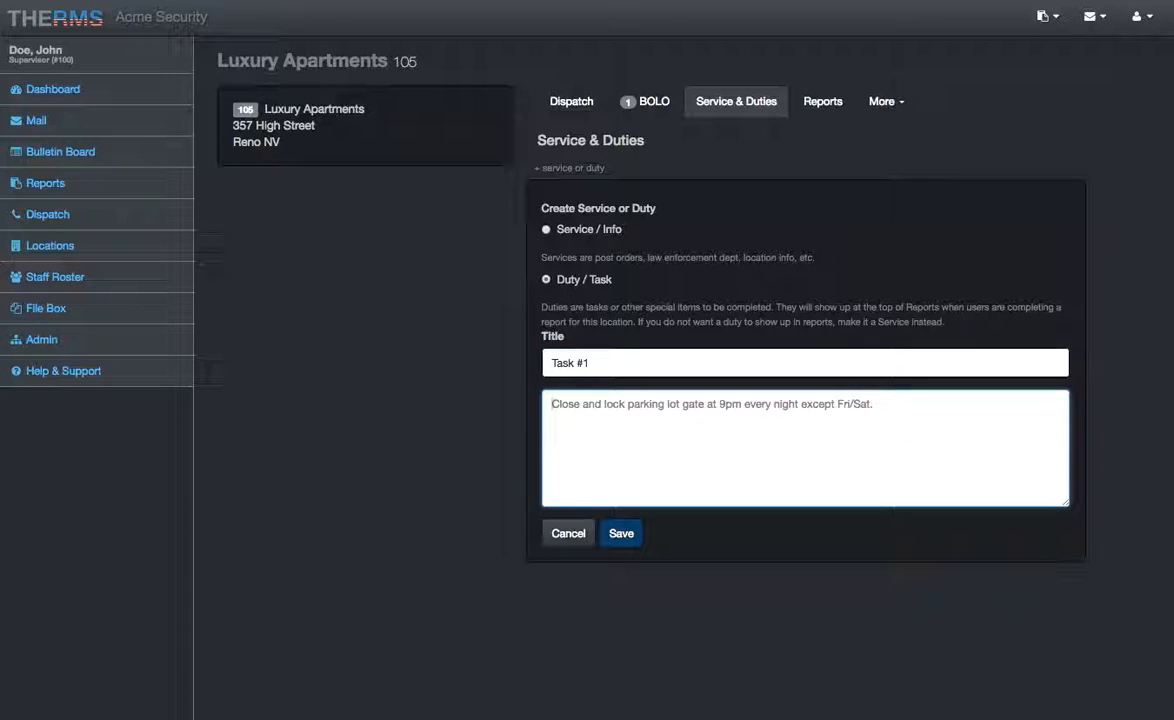
type("Complete")
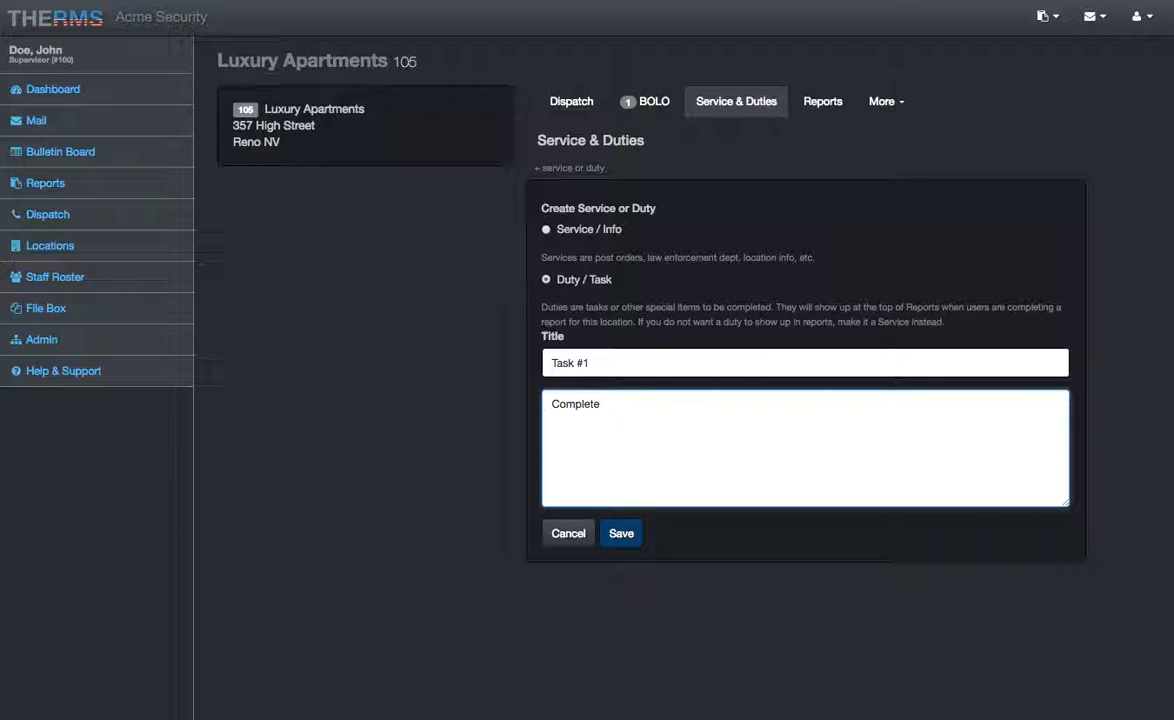
type(" this task nightly.")
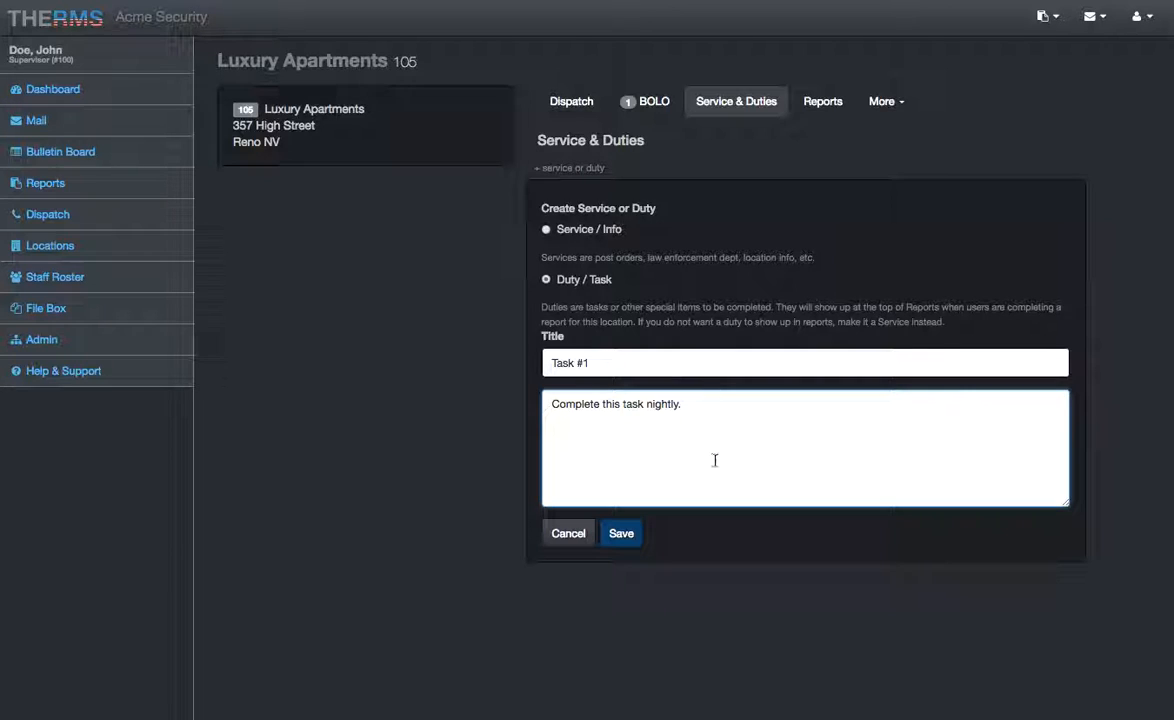
left_click(621, 533)
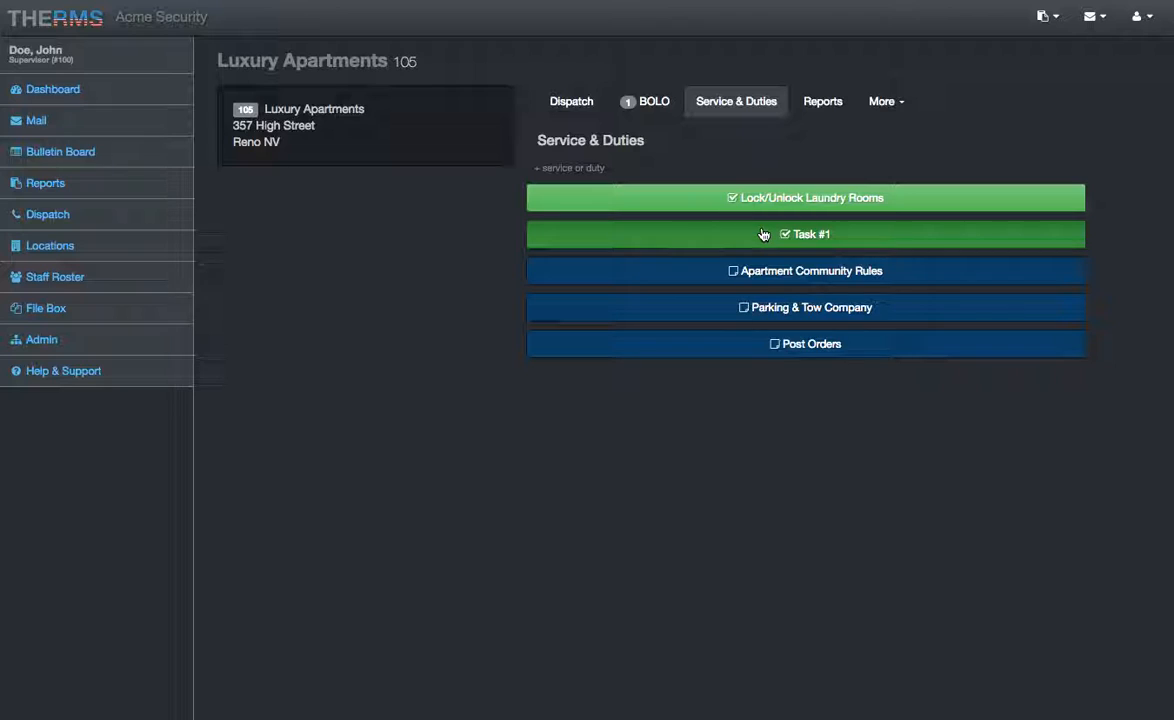
Check the details of the Task #1 duty and collapse it again
left_click(712, 232)
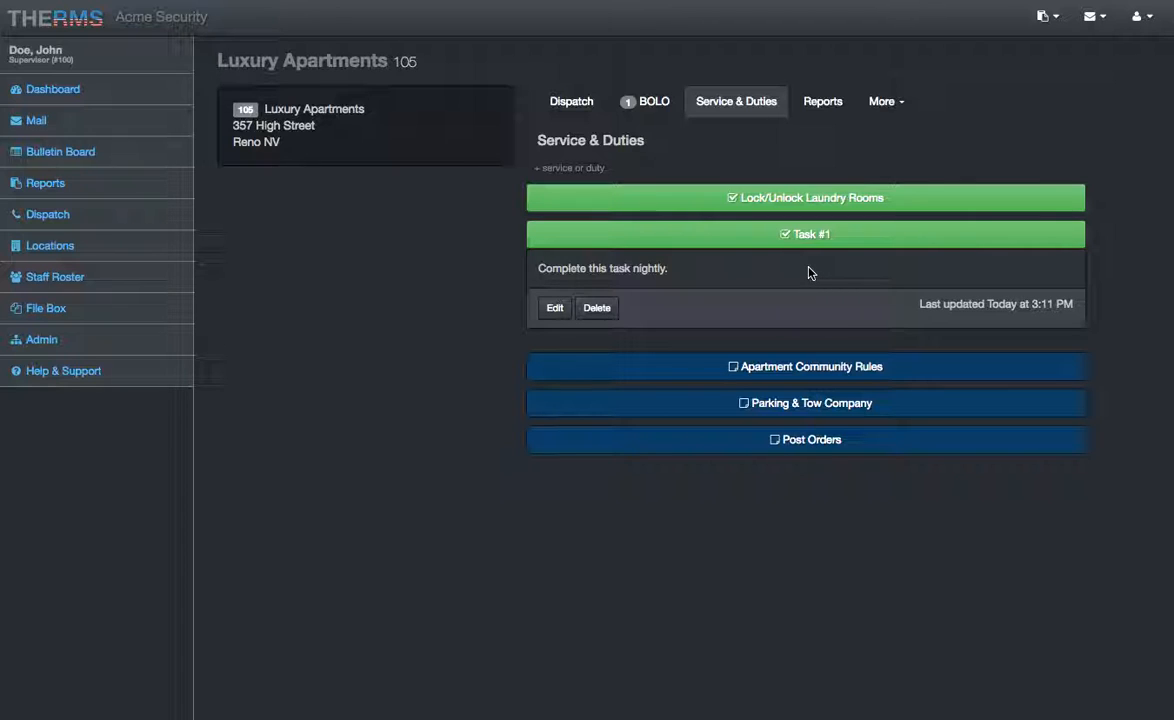
left_click(815, 152)
left_click(776, 235)
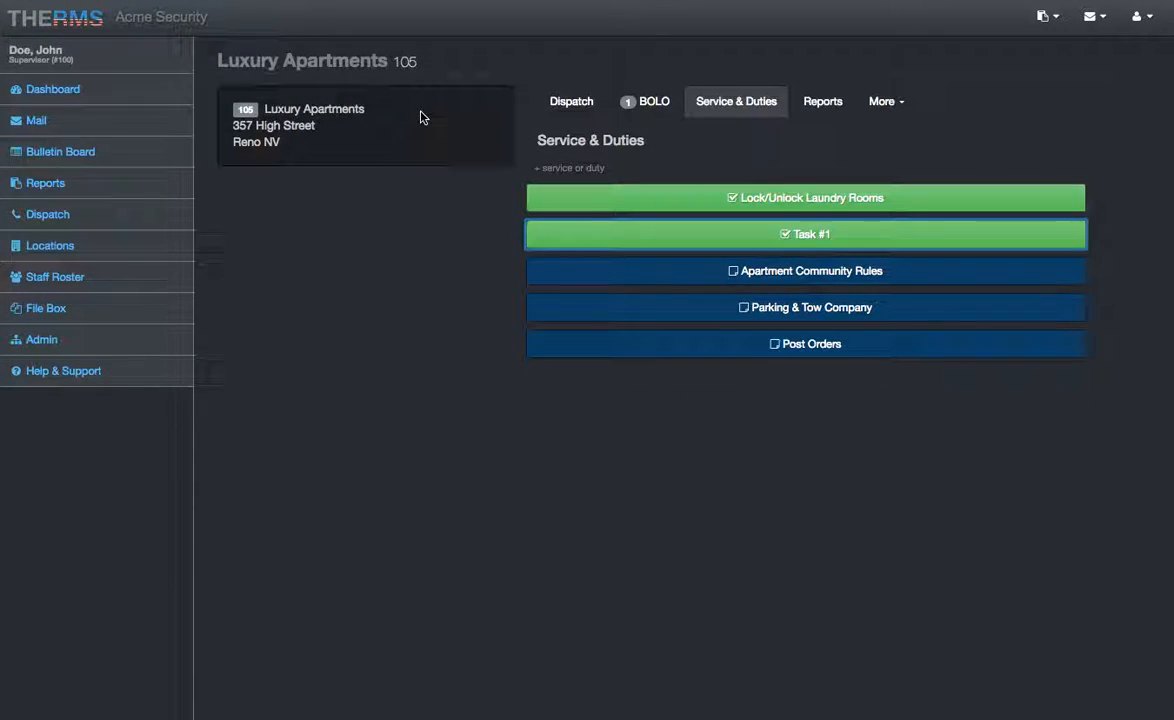
Open the in-progress 2016-08-11 report of Luxury Apartments and expand the details of its Lock/Unlock Laundry Rooms duty
left_click(824, 103)
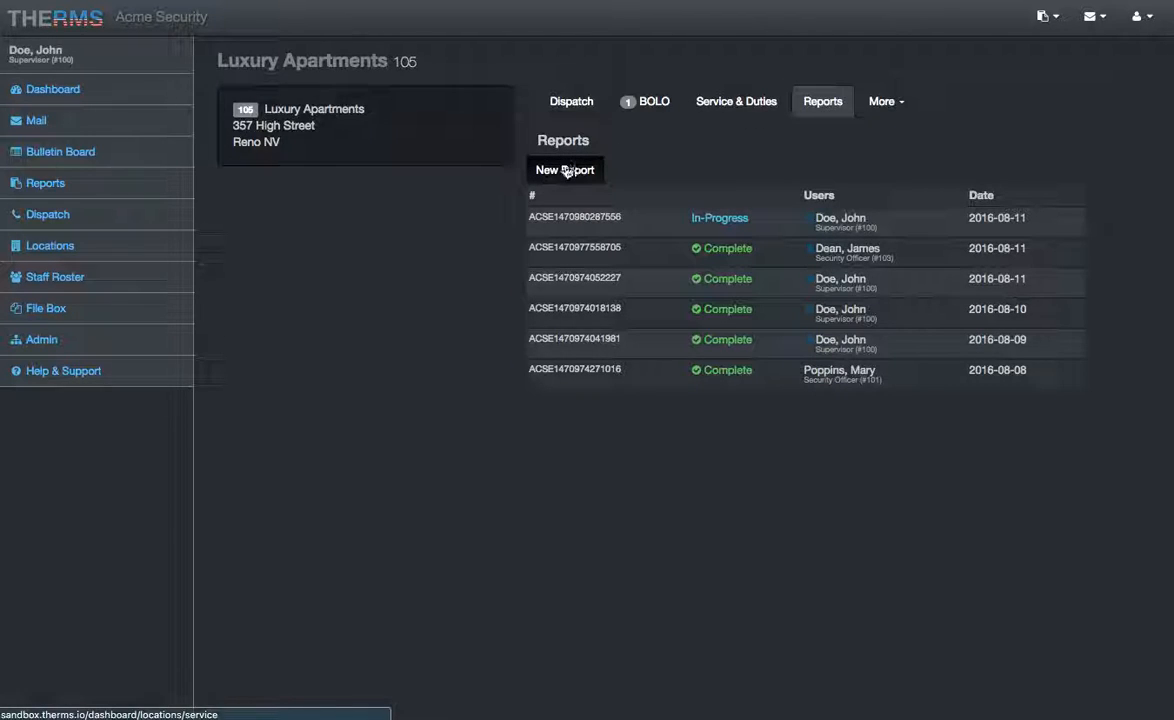
left_click(655, 228)
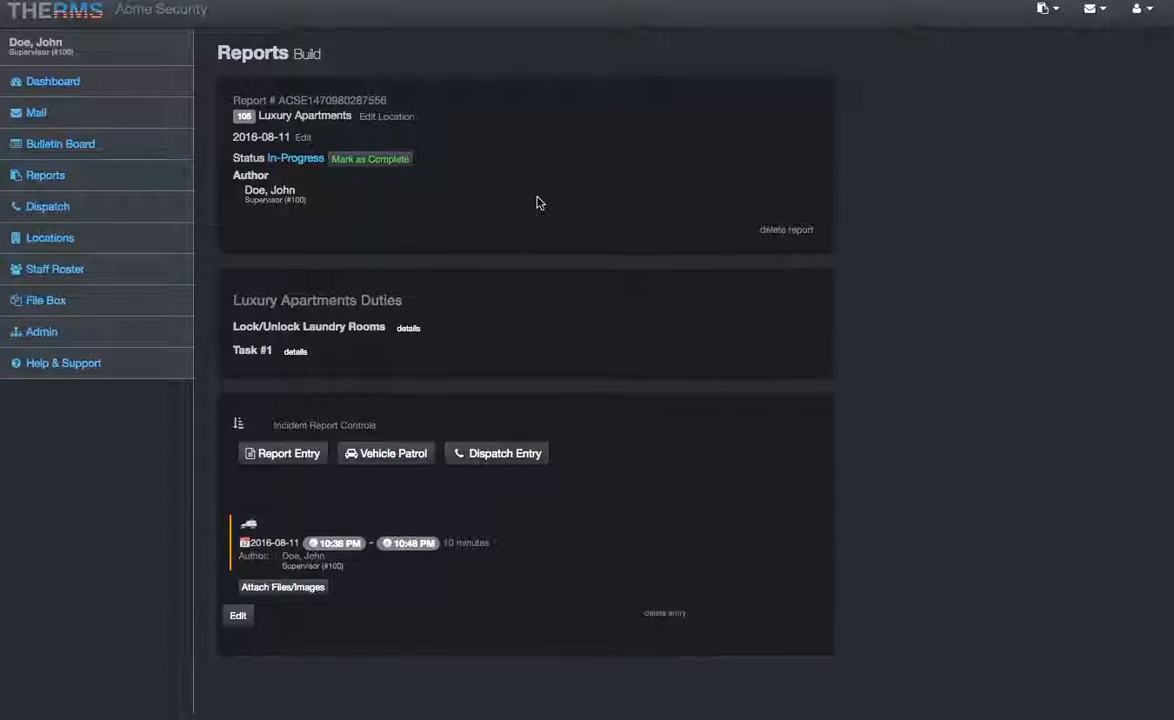
left_click(210, 307)
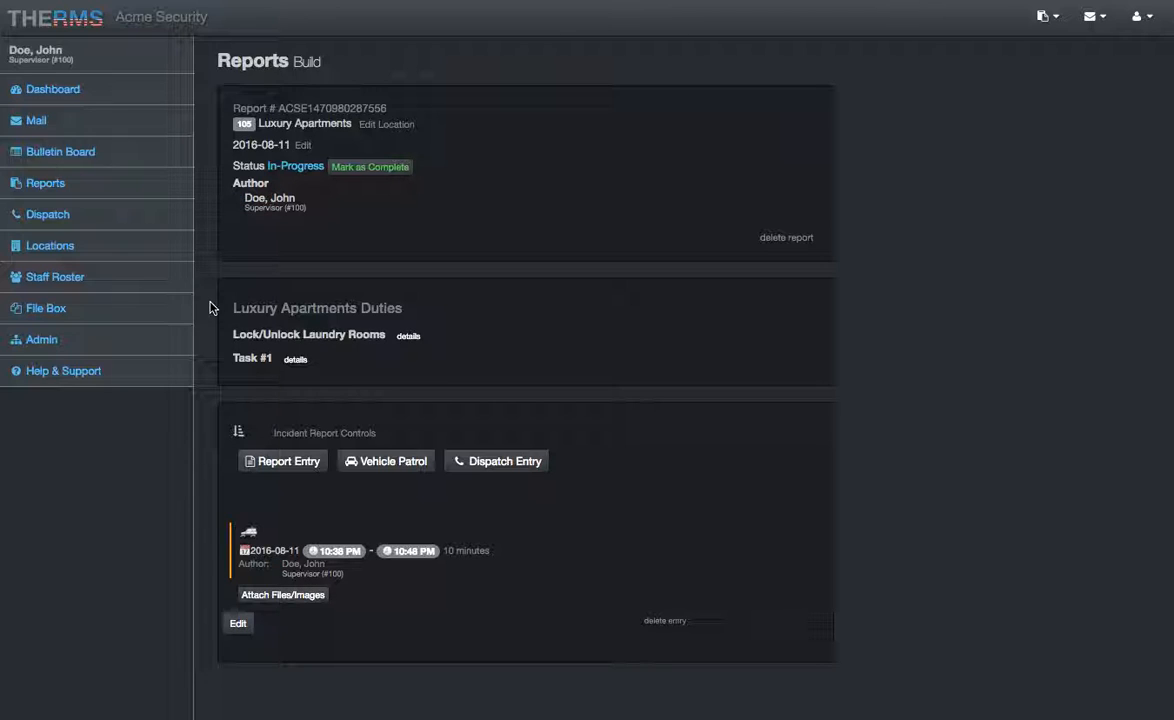
left_click(408, 336)
scroll(418, 340, "down", 1)
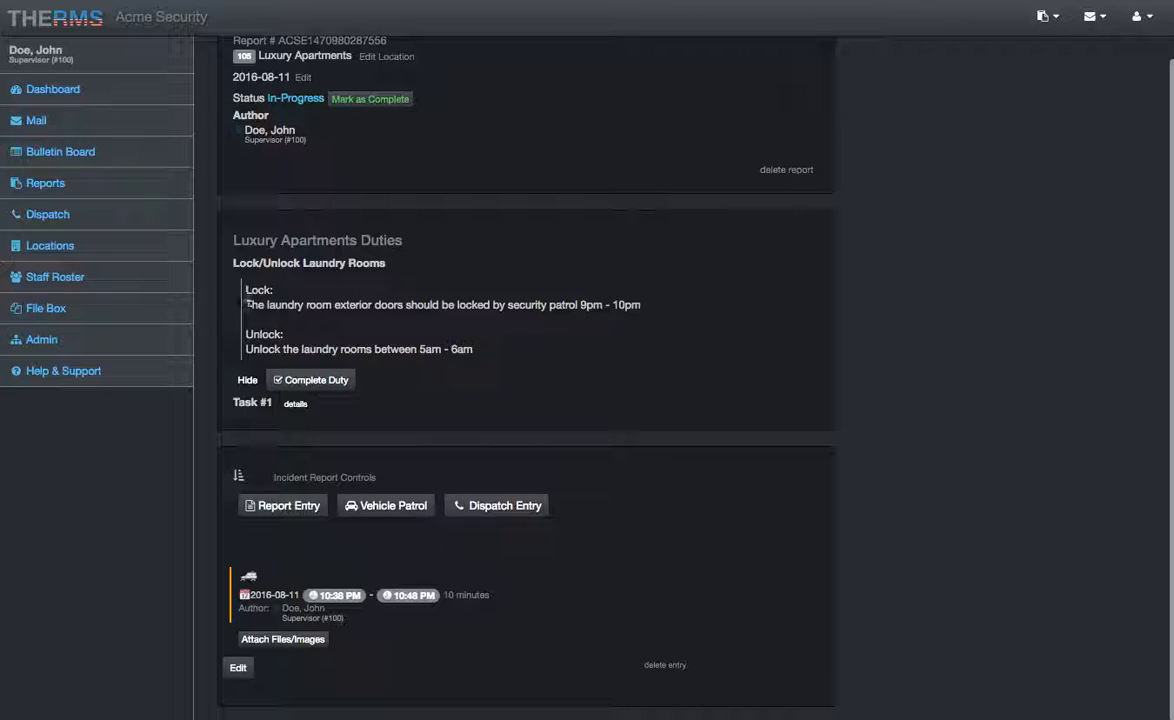
left_click(310, 385)
scroll(300, 385, "up", 2)
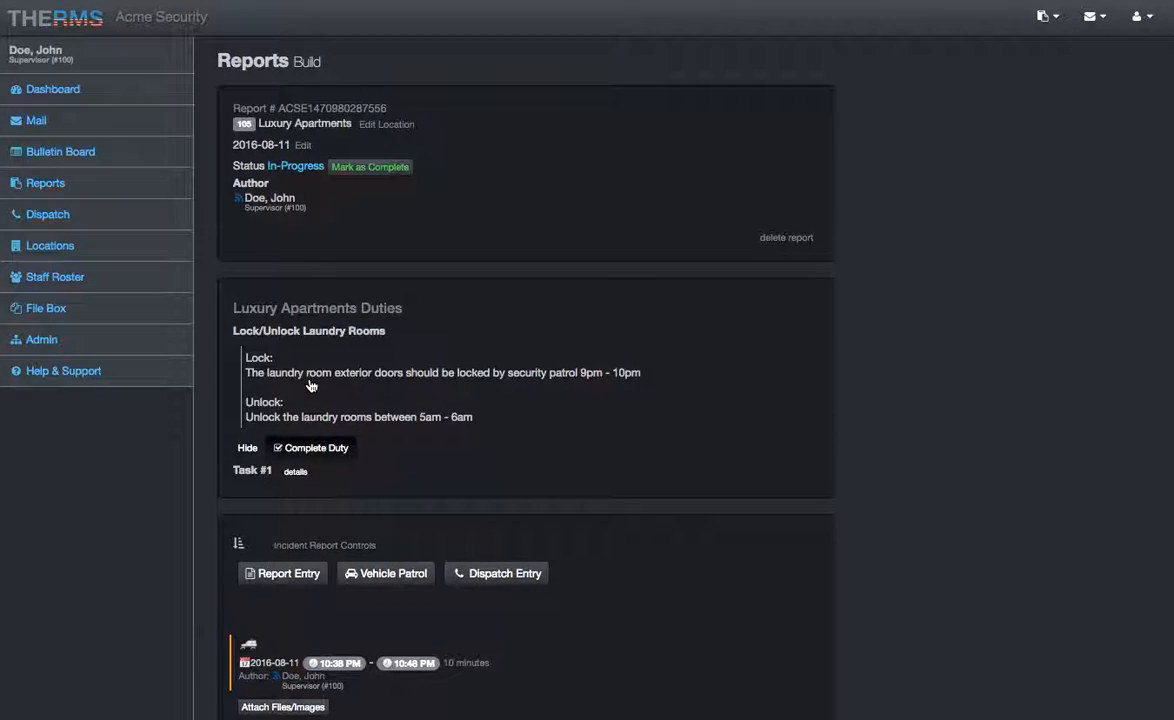
Record the Lock/Unlock Laundry Rooms duty as completed on 2016-08-12 at 3:13 PM with the notes "notes..."
left_click(318, 448)
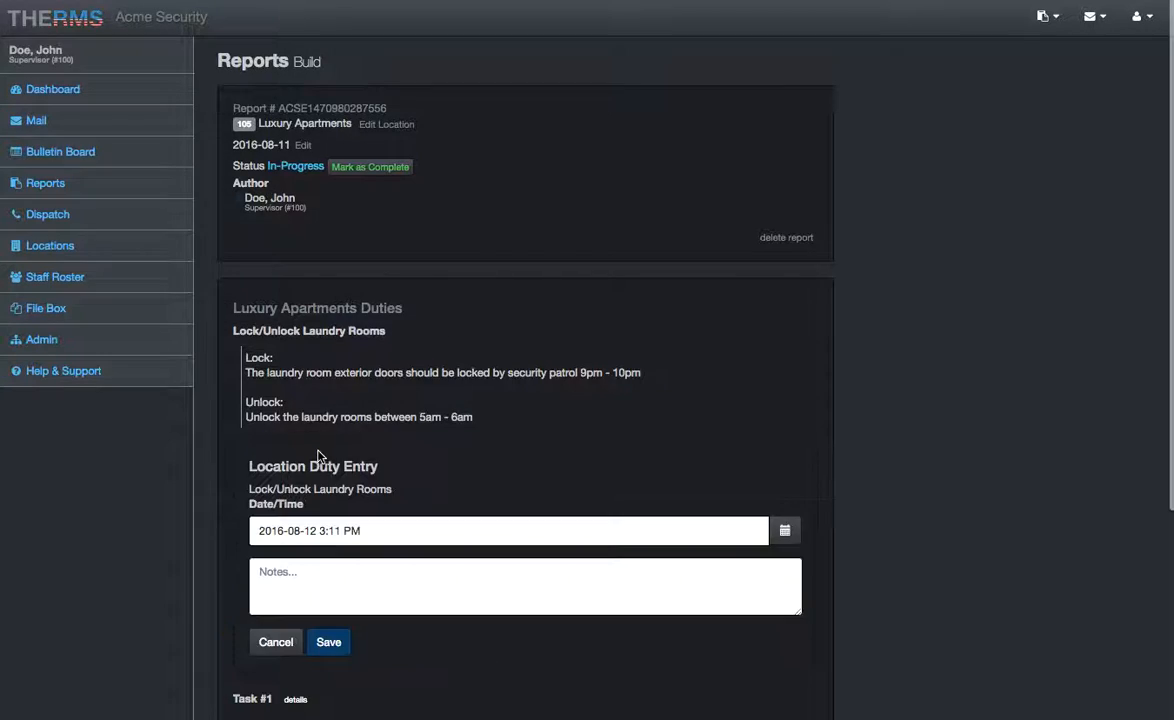
scroll(466, 448, "down", 2)
left_click(784, 441)
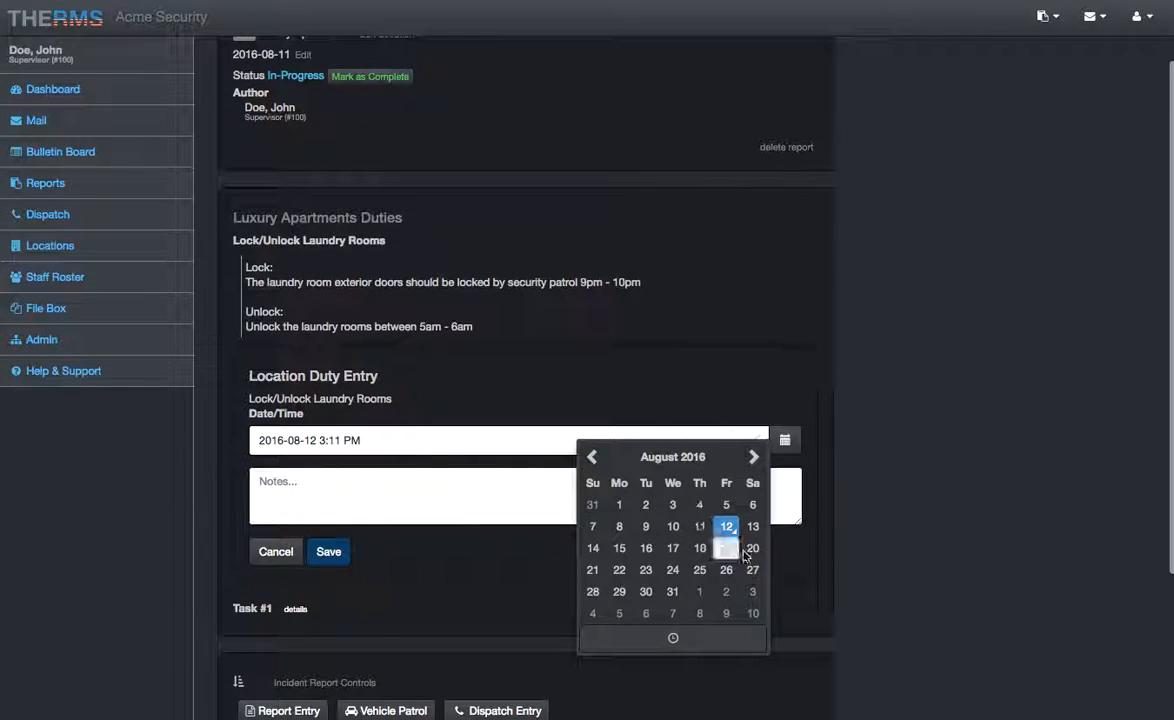
left_click(682, 642)
left_click(684, 520)
left_click(684, 520)
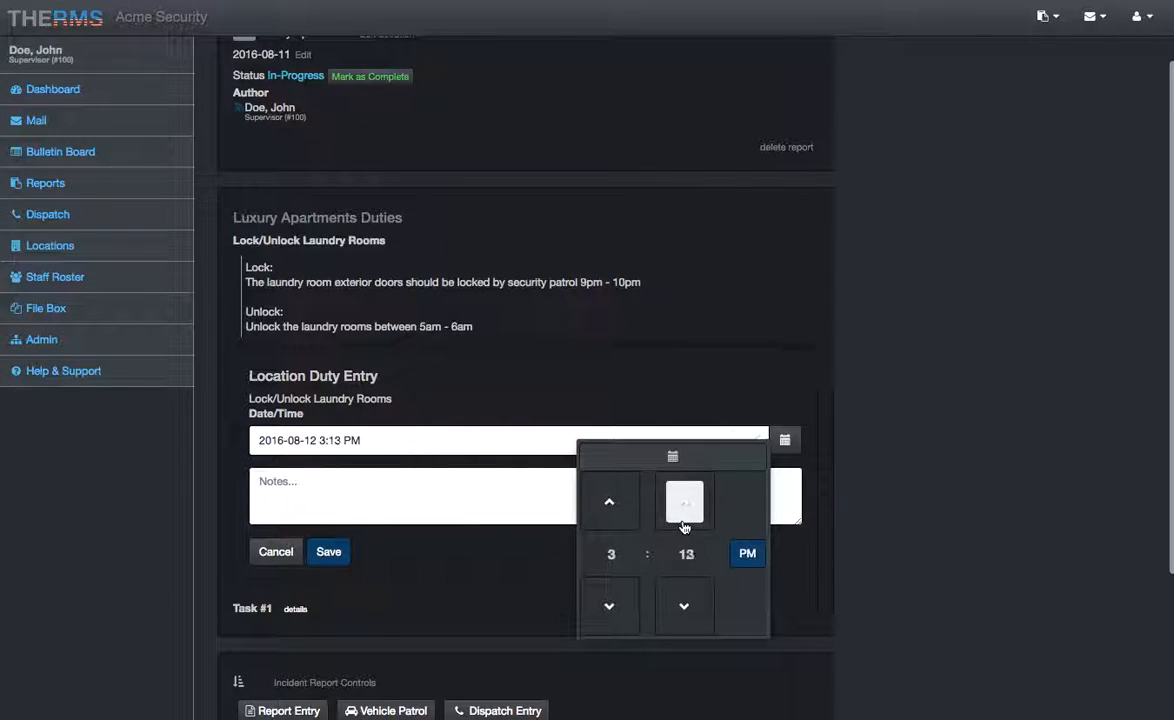
left_click(330, 490)
type("notes...")
left_click(330, 552)
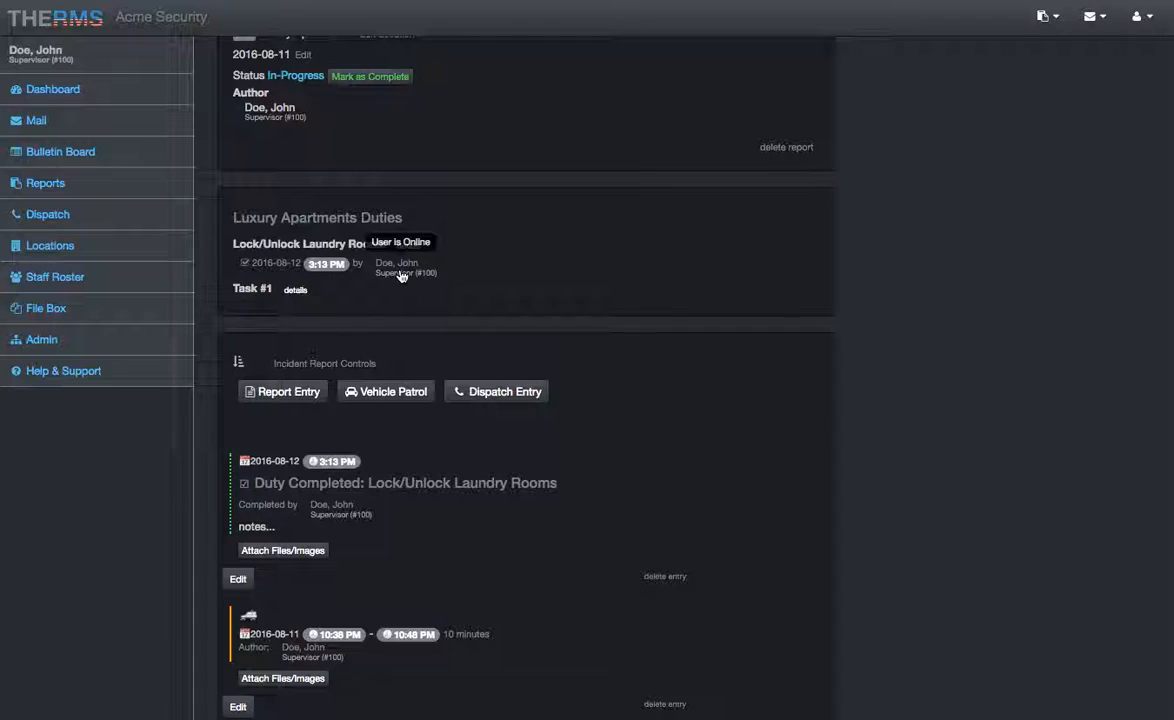
left_click(295, 289)
scroll(297, 291, "down", 1)
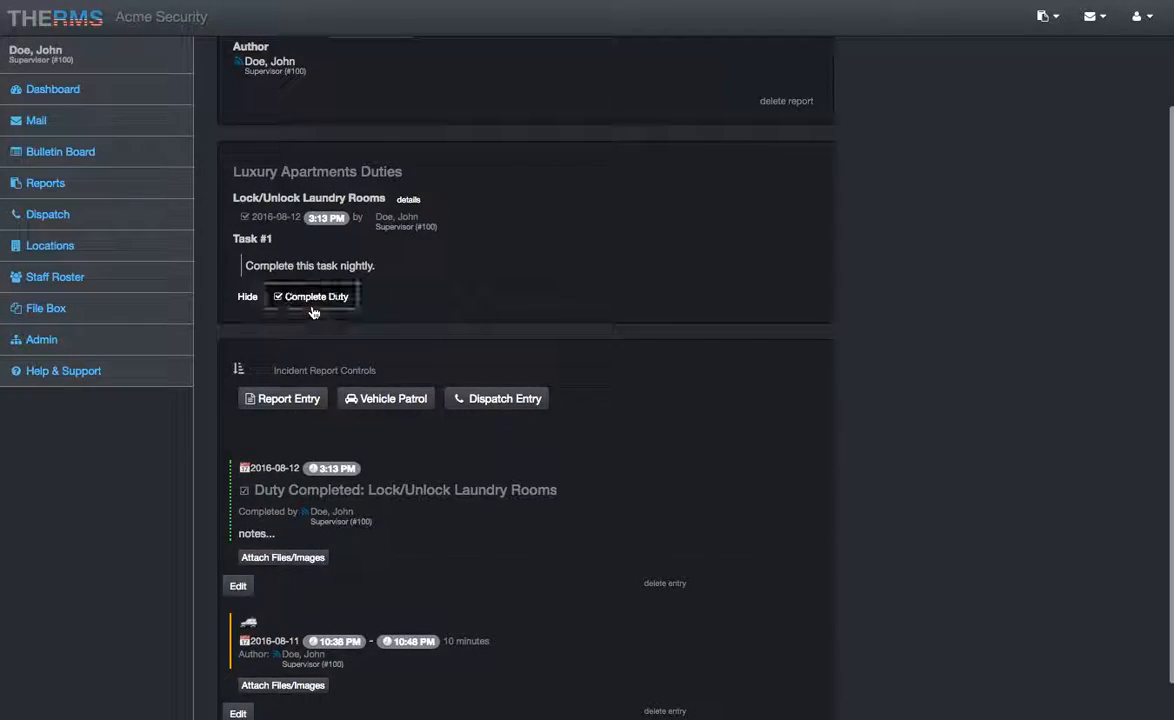
left_click(312, 303)
left_click(335, 419)
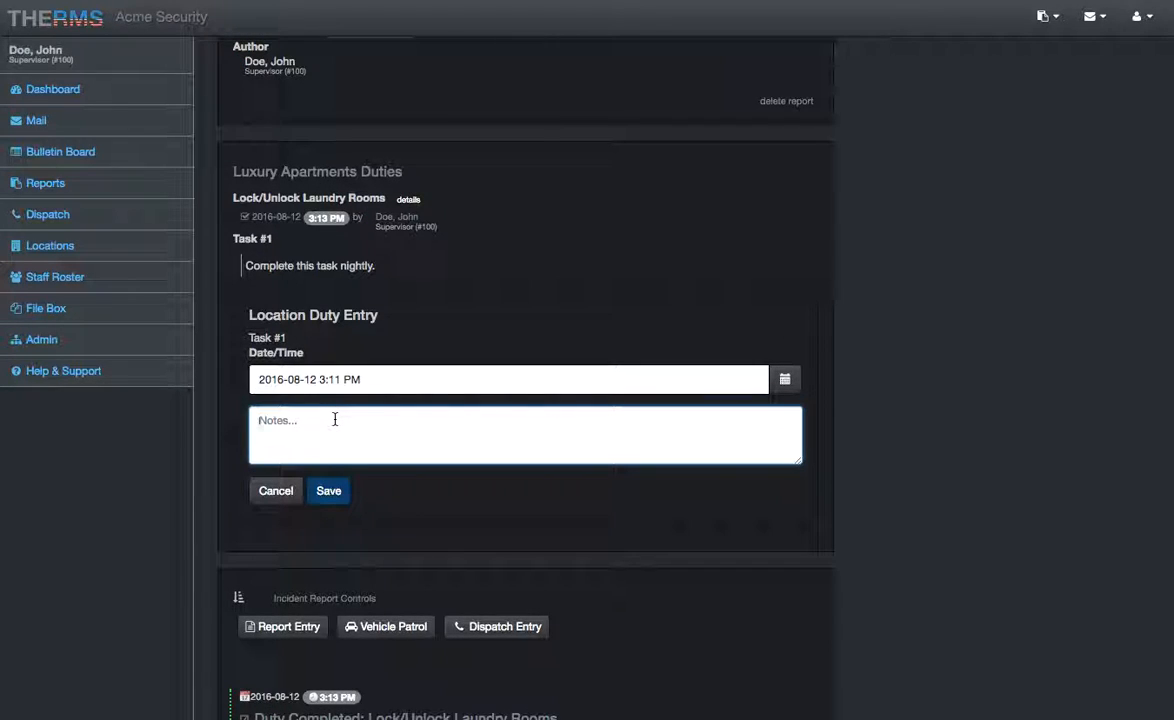
left_click(276, 490)
scroll(453, 301, "up", 2)
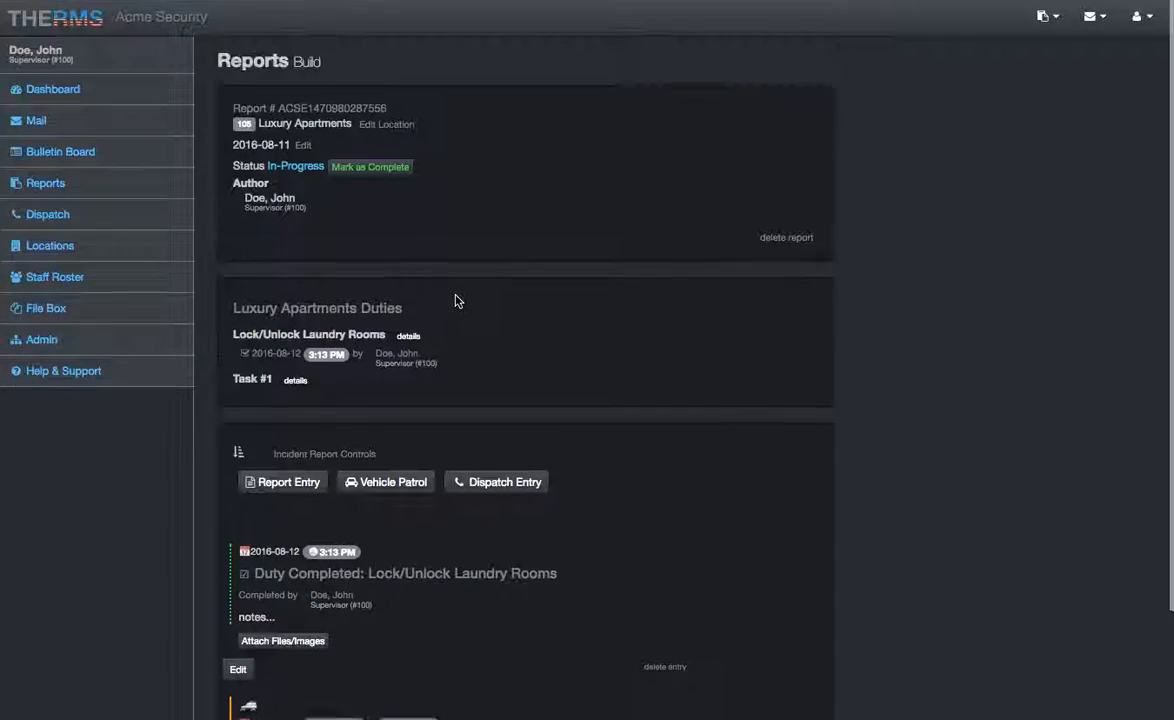
Return to the Luxury Apartments location and review the Lock/Unlock Laundry Rooms instructions under Service & Duties
left_click(300, 123)
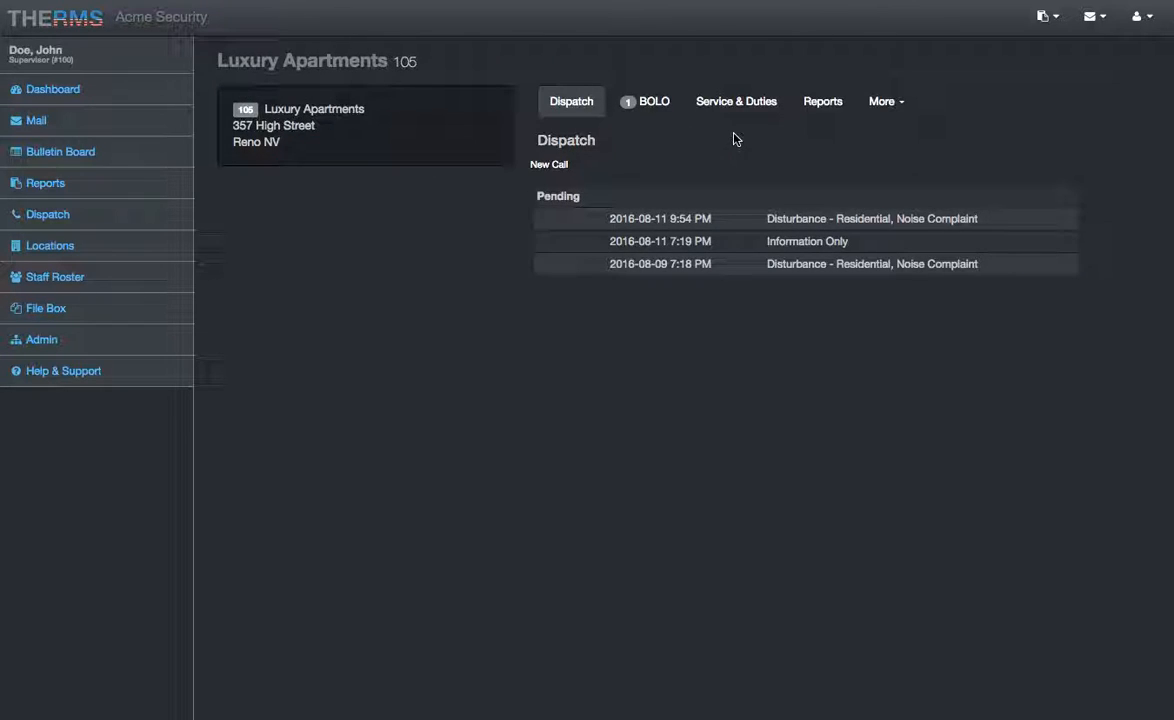
left_click(738, 101)
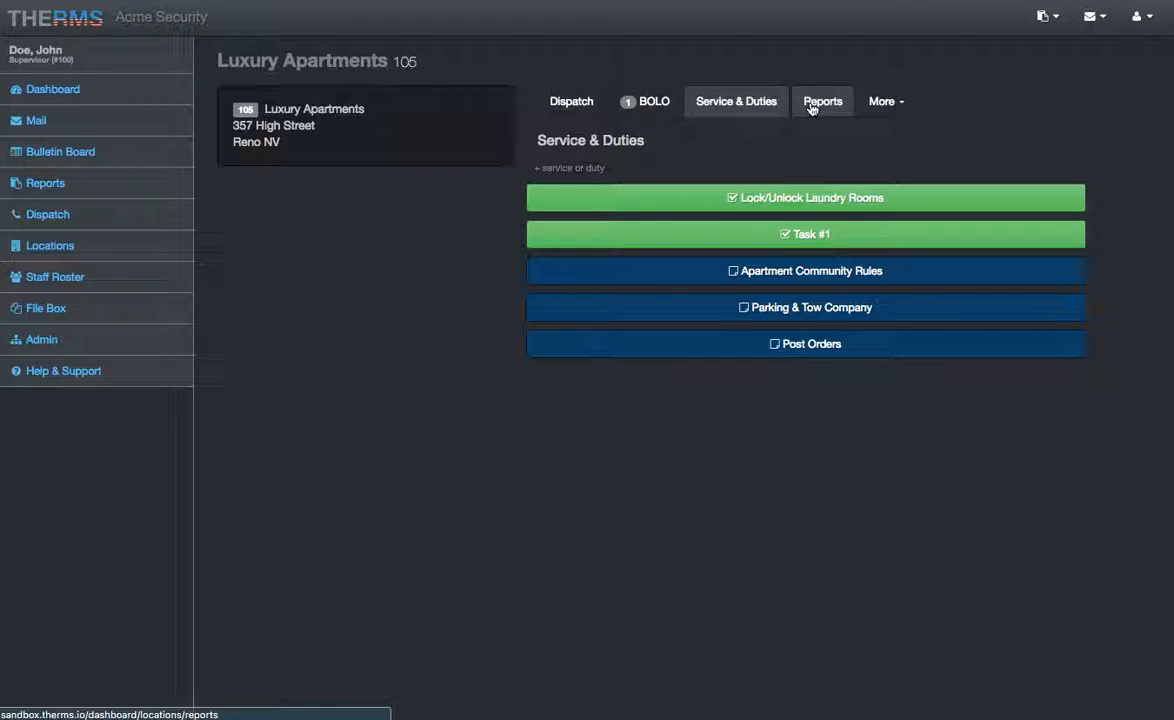
left_click(790, 205)
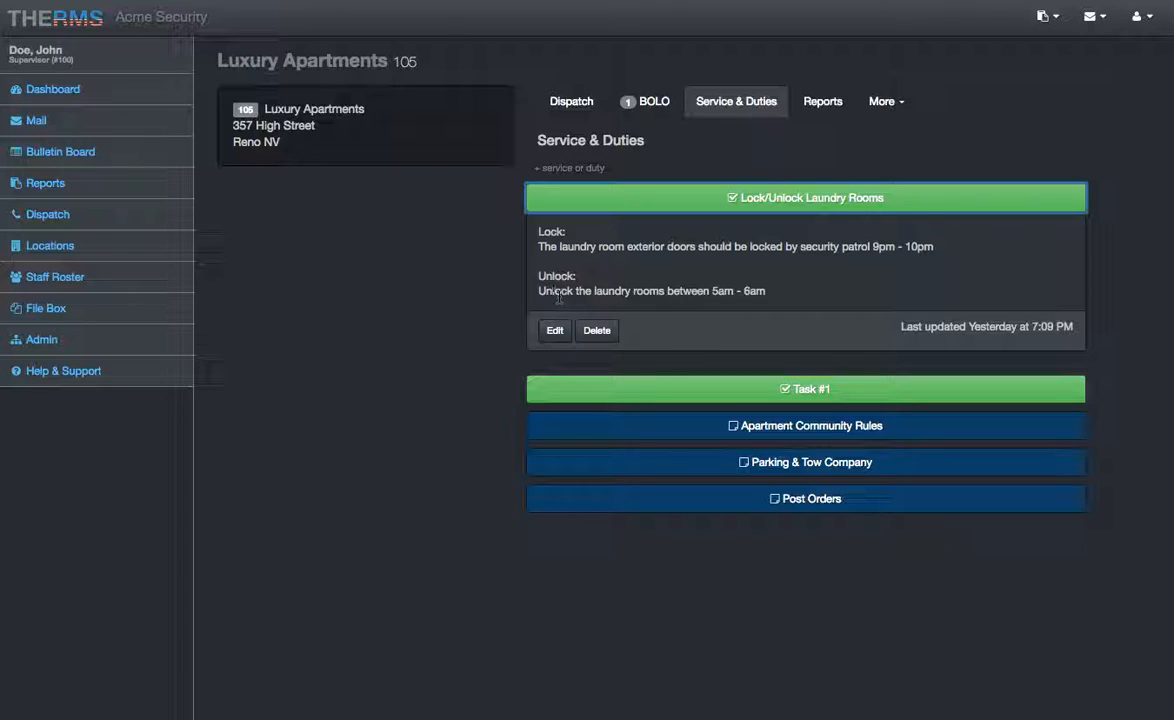
left_click(800, 200)
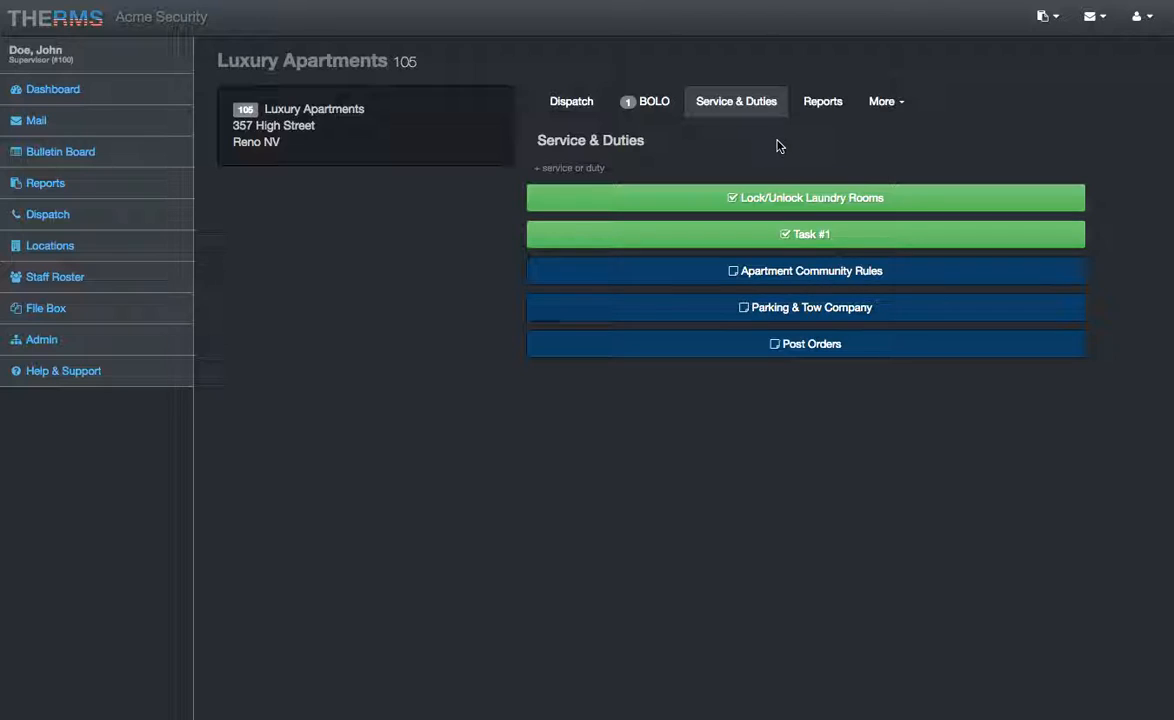
Review the location's reports and search the reports overview with the location filter set to 105 Luxury Apartments
left_click(822, 103)
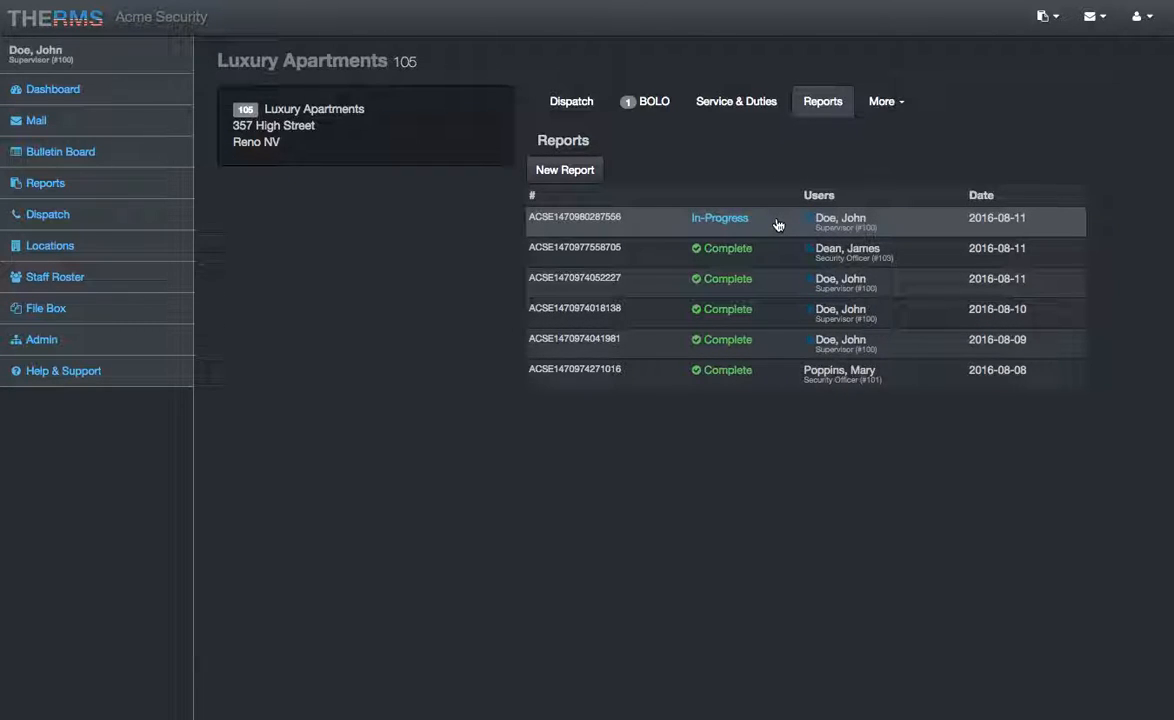
left_click(146, 189)
left_click(304, 177)
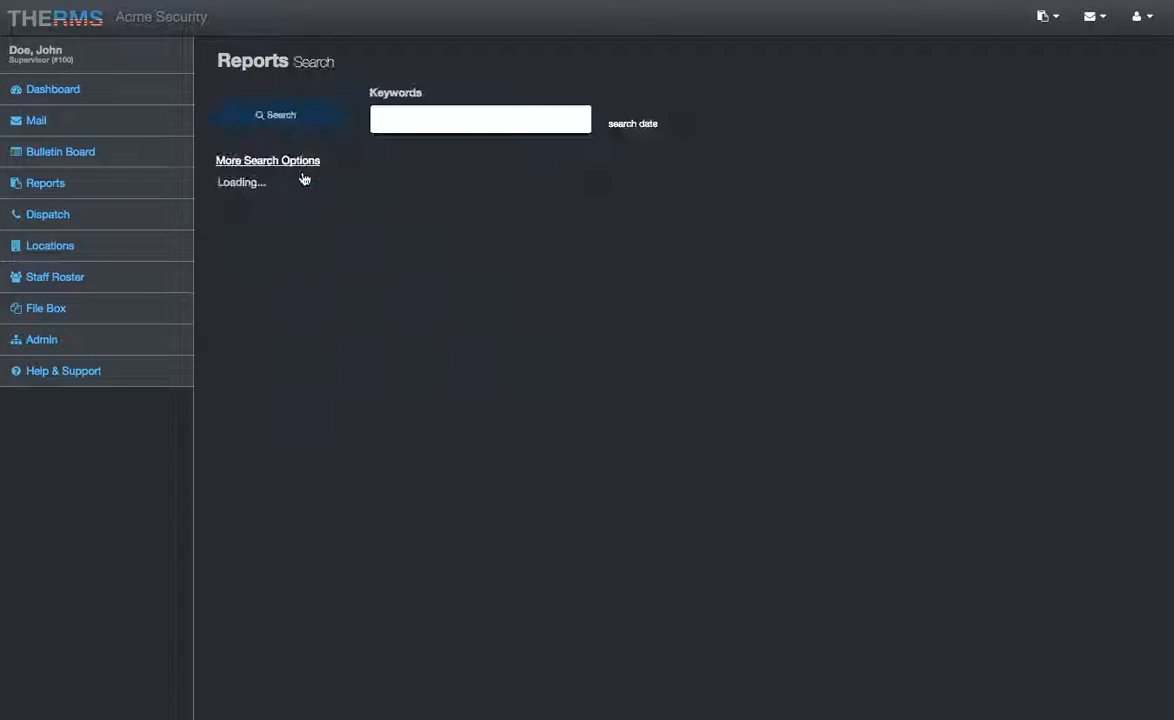
left_click(336, 164)
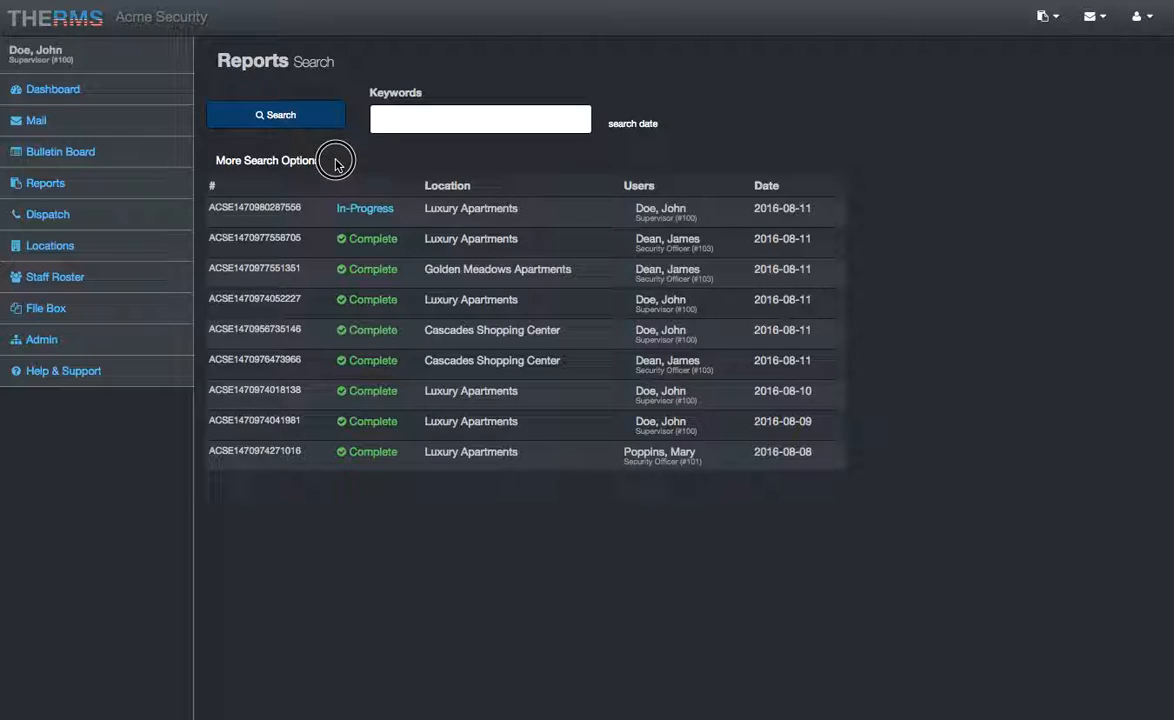
left_click(278, 166)
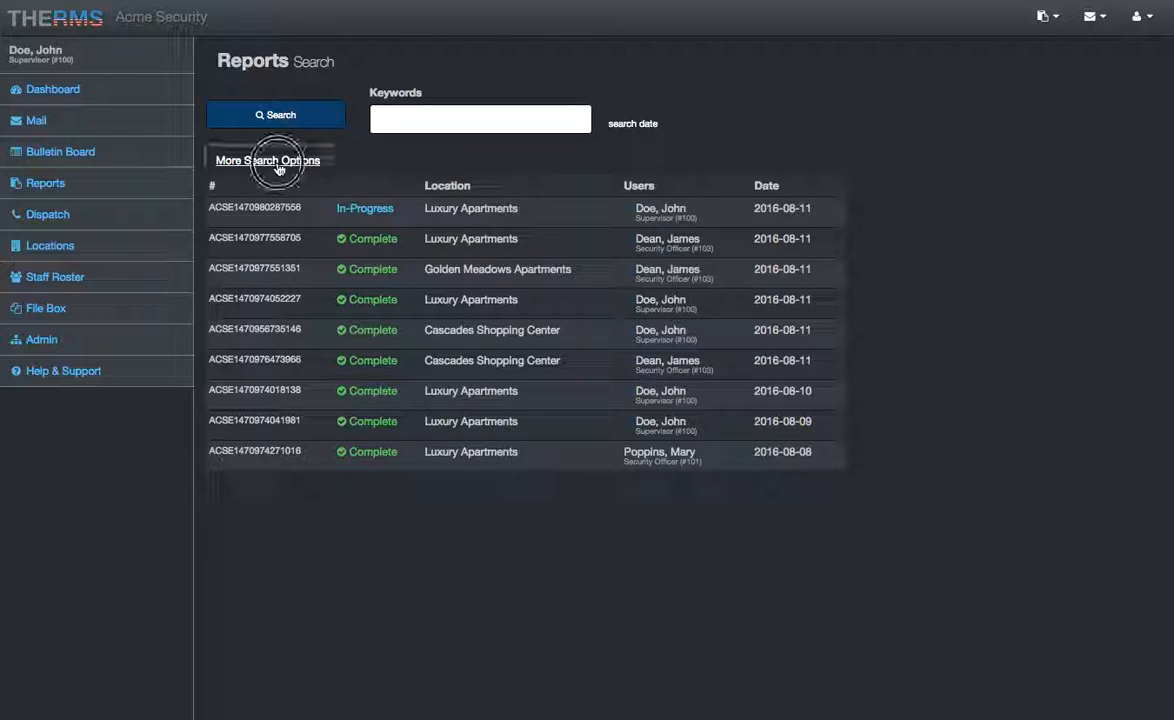
left_click(395, 184)
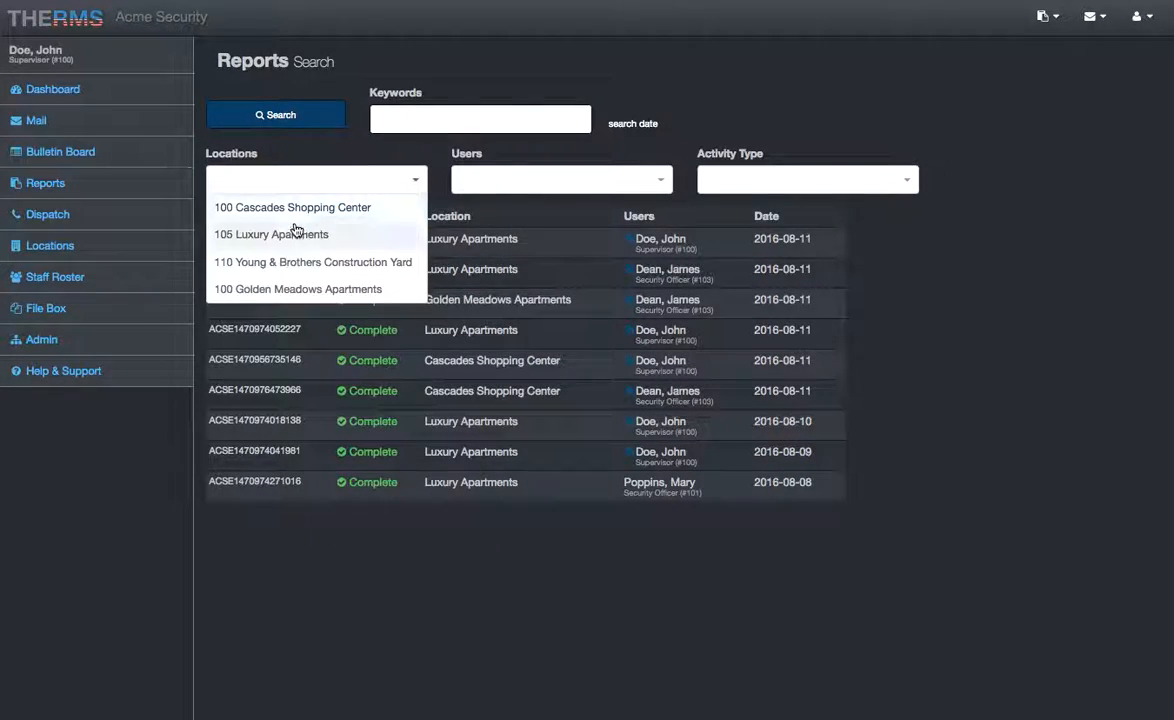
left_click(294, 233)
left_click(287, 116)
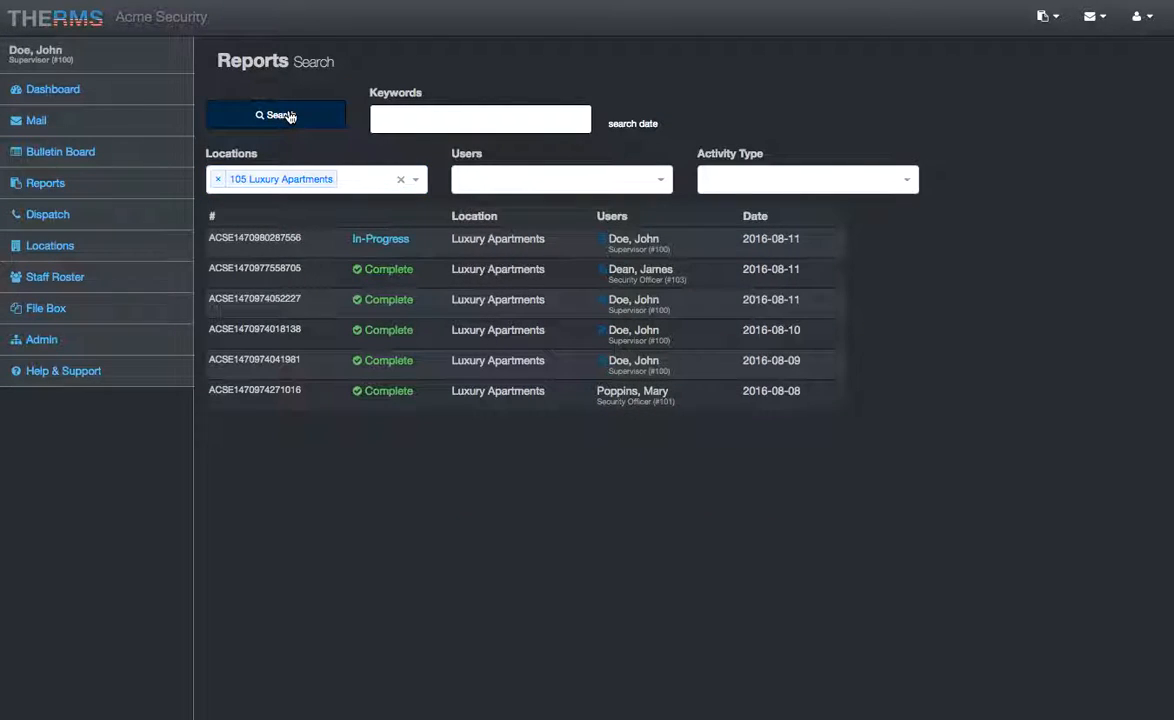
Open the in-progress 2016-08-11 Luxury Apartments report and go from it to the location's own list of reports
left_click(506, 240)
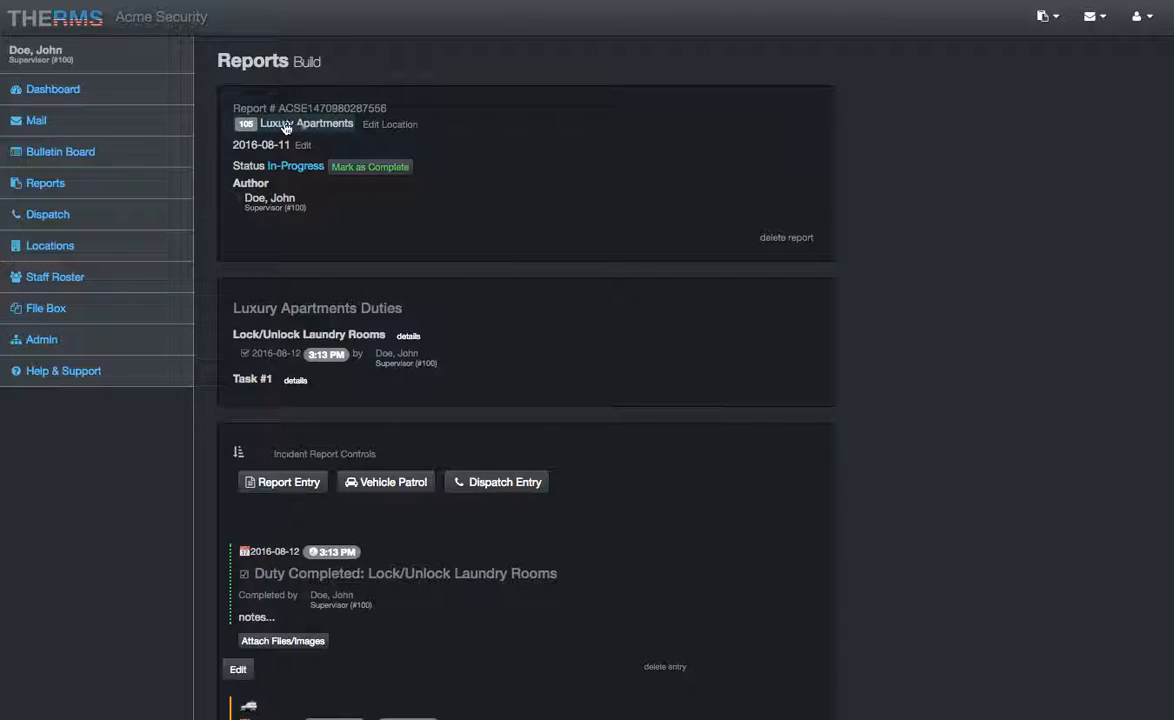
left_click(297, 128)
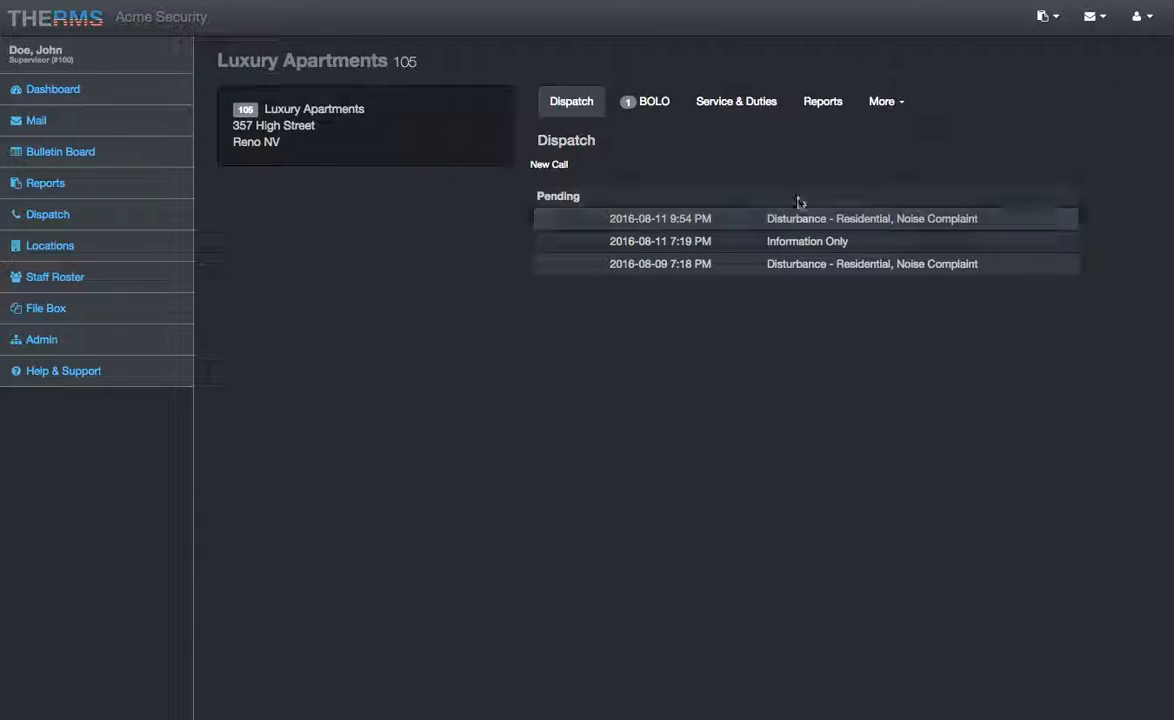
left_click(822, 103)
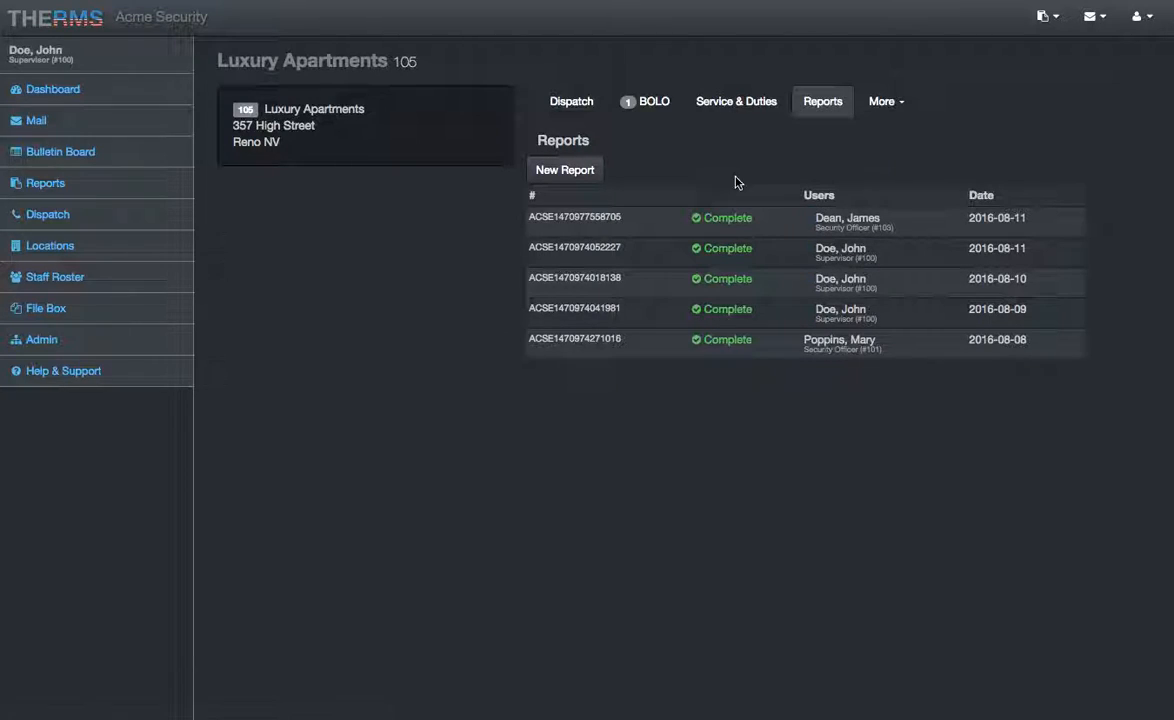
Review the Luxury Apartments contacts, including their notes and access levels
left_click(886, 103)
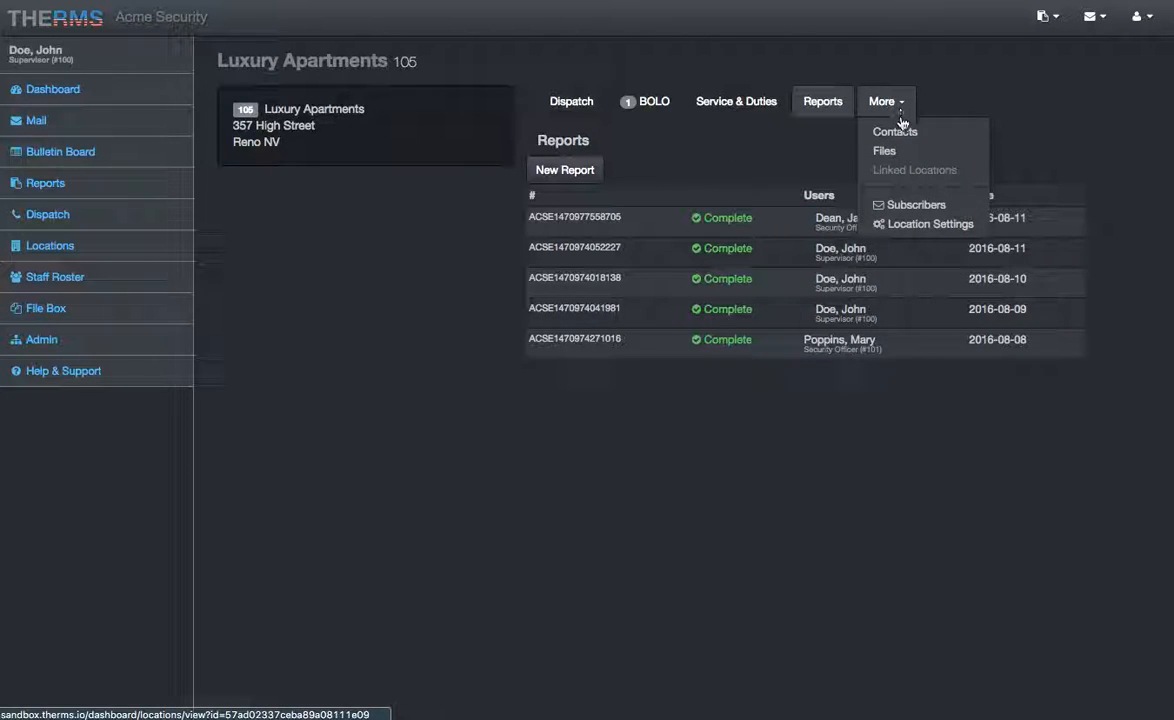
left_click(930, 135)
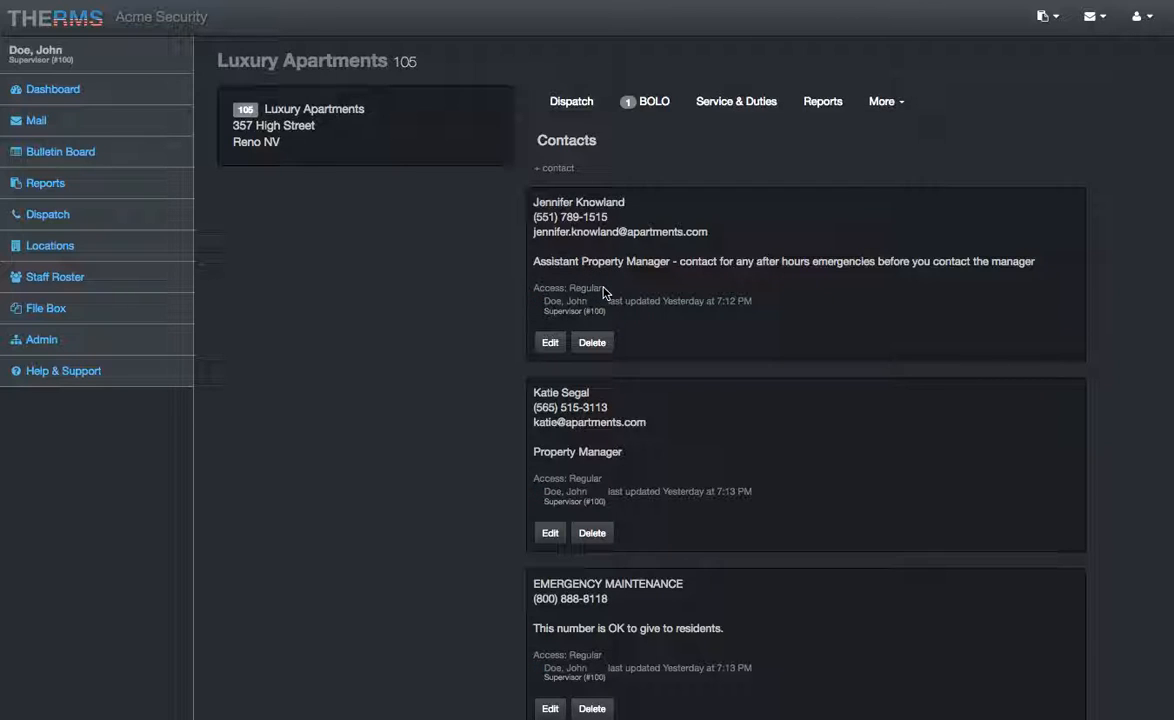
scroll(603, 291, "down", 1)
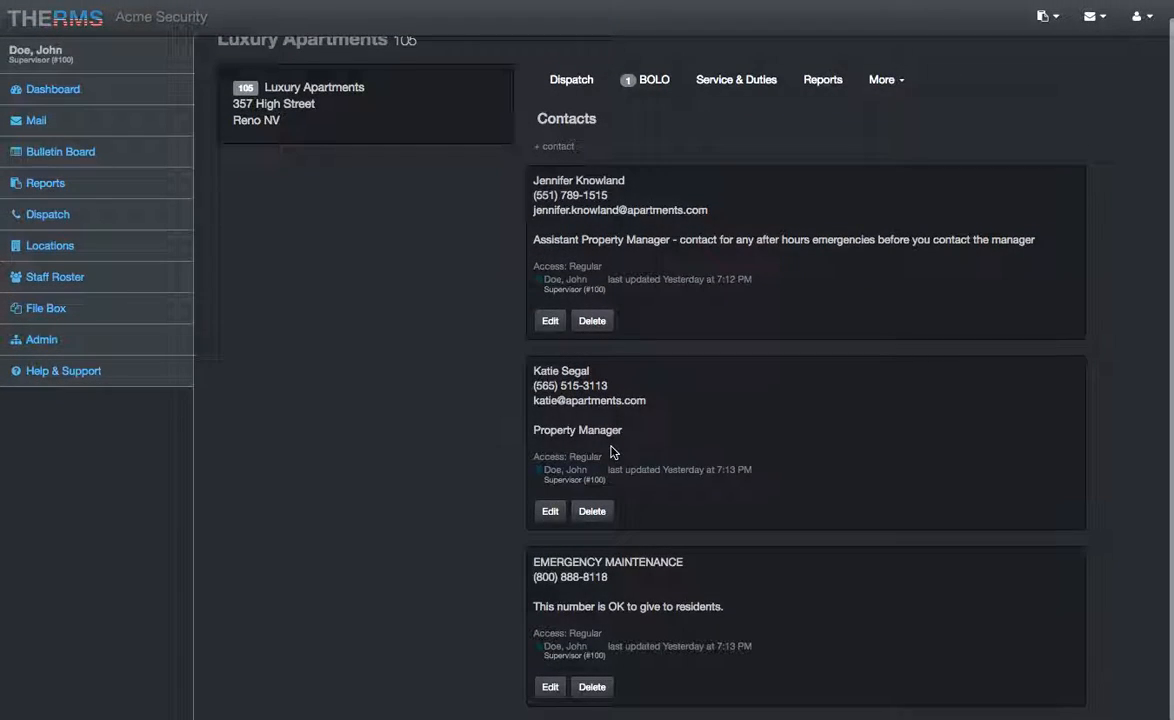
left_click(608, 637)
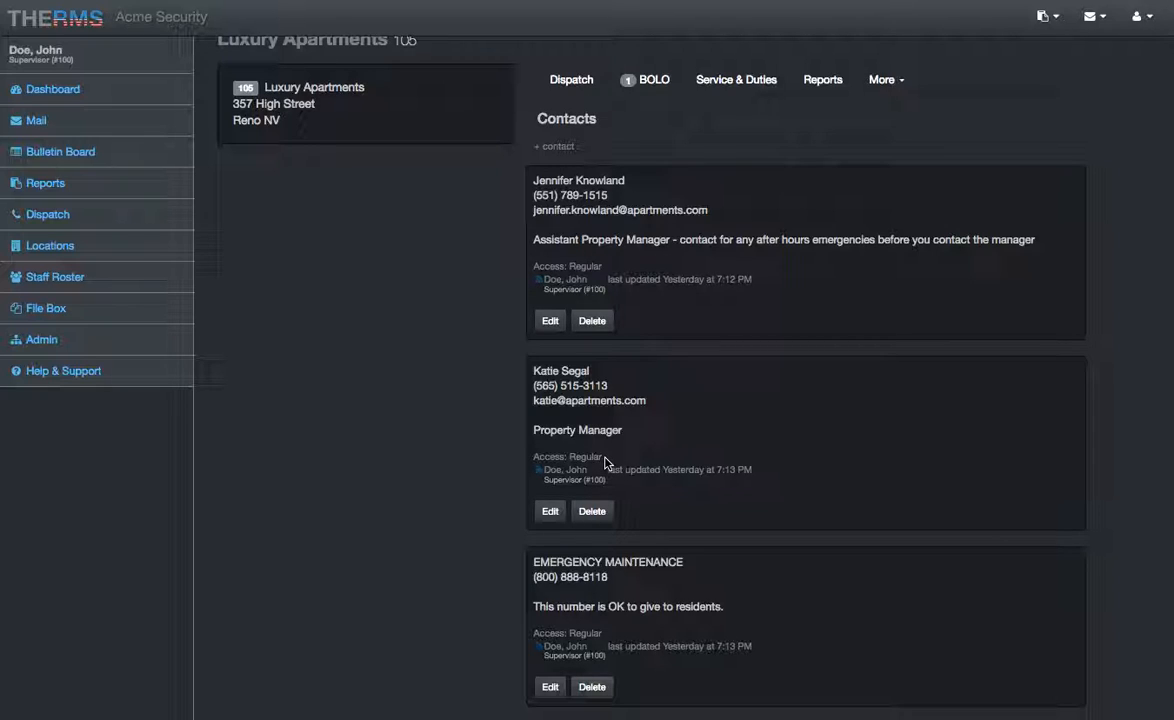
Set the access level of the Property Manager contact to Supervisors and save the contact
left_click(549, 511)
scroll(552, 470, "down", 3)
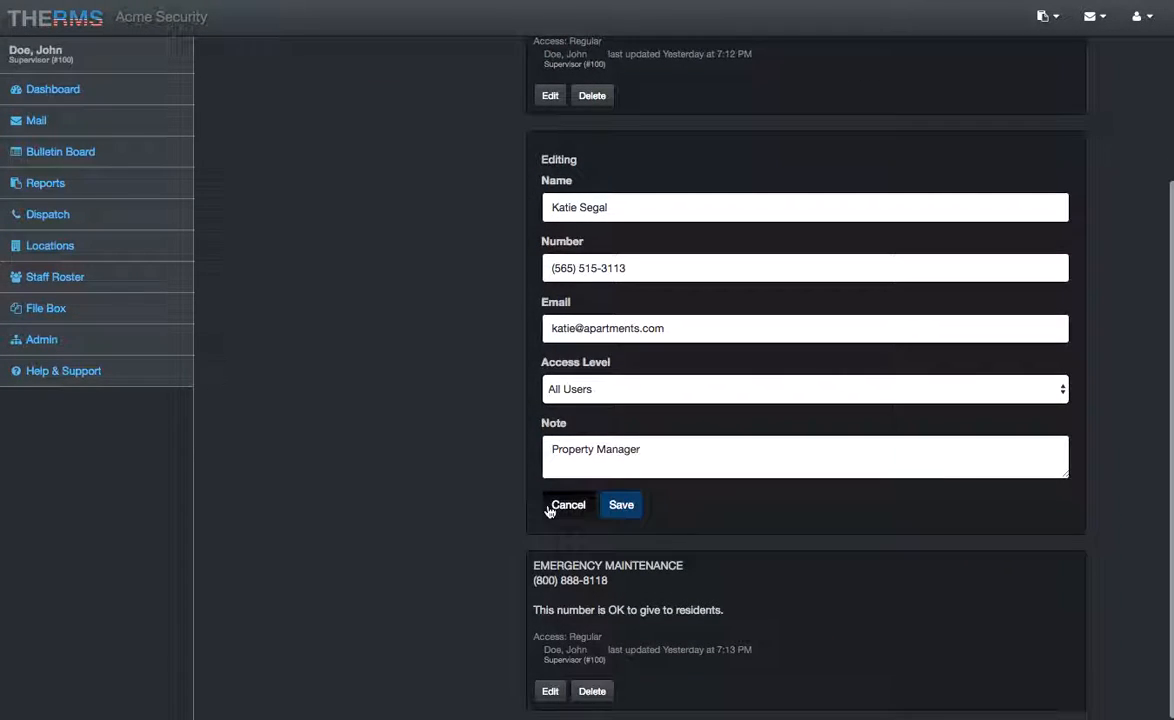
left_click(670, 399)
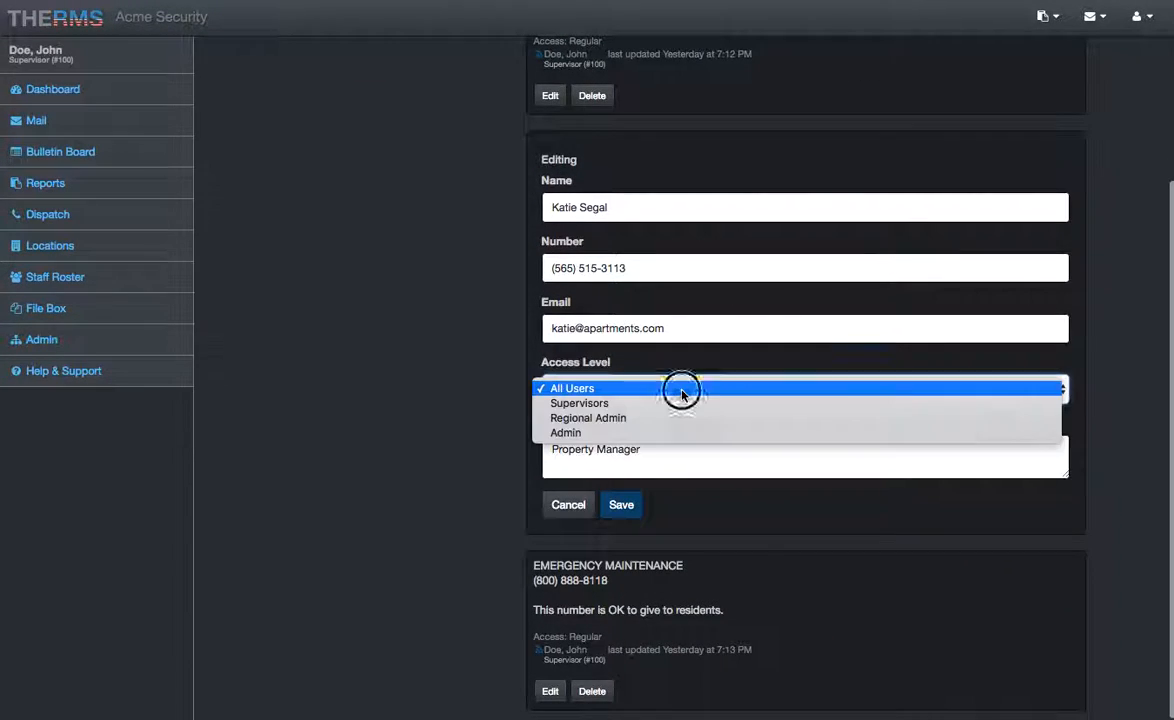
left_click(599, 404)
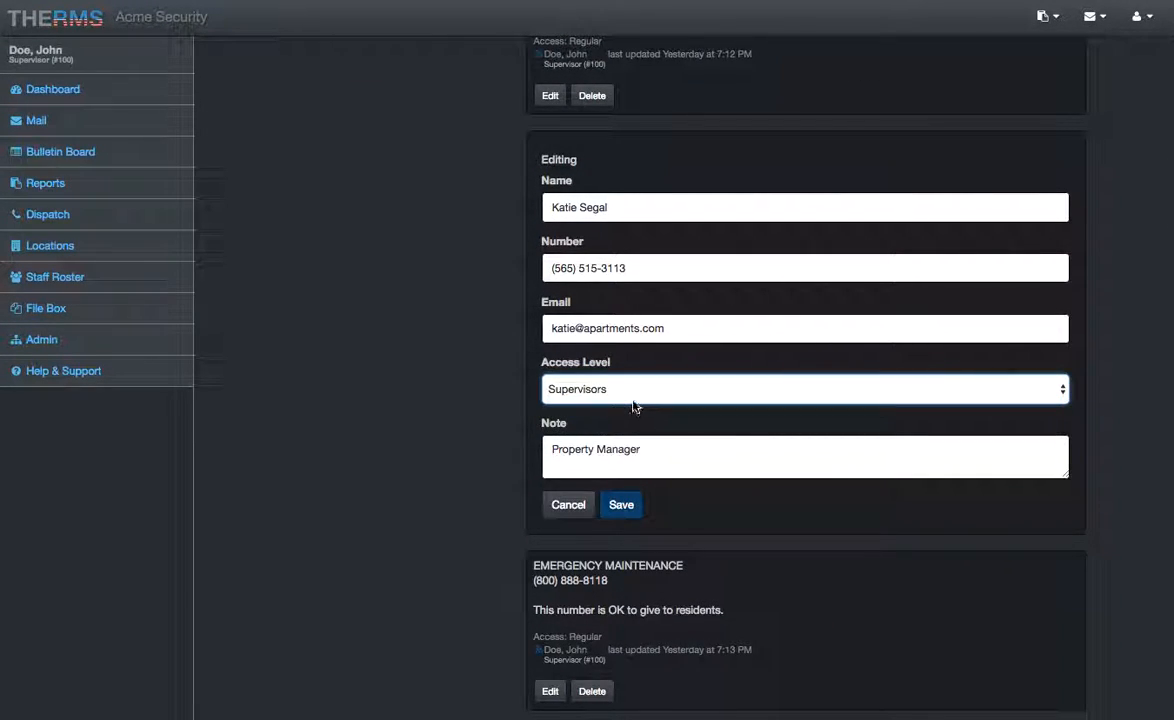
left_click(622, 504)
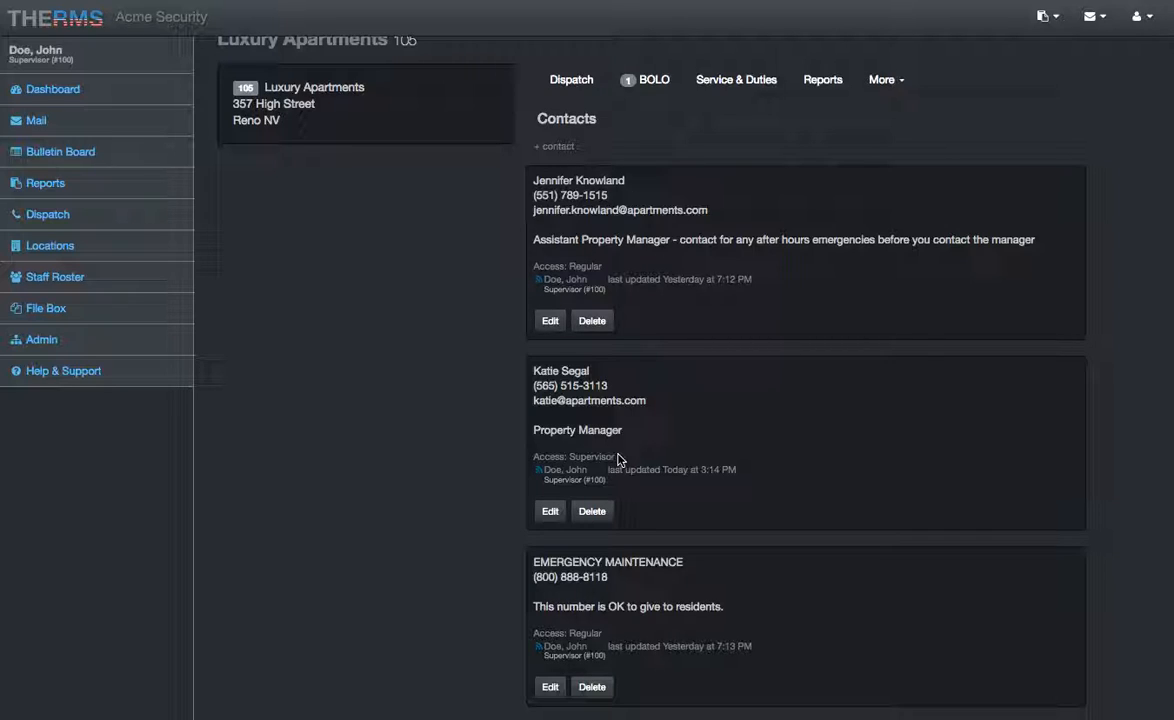
scroll(618, 459, "up", 1)
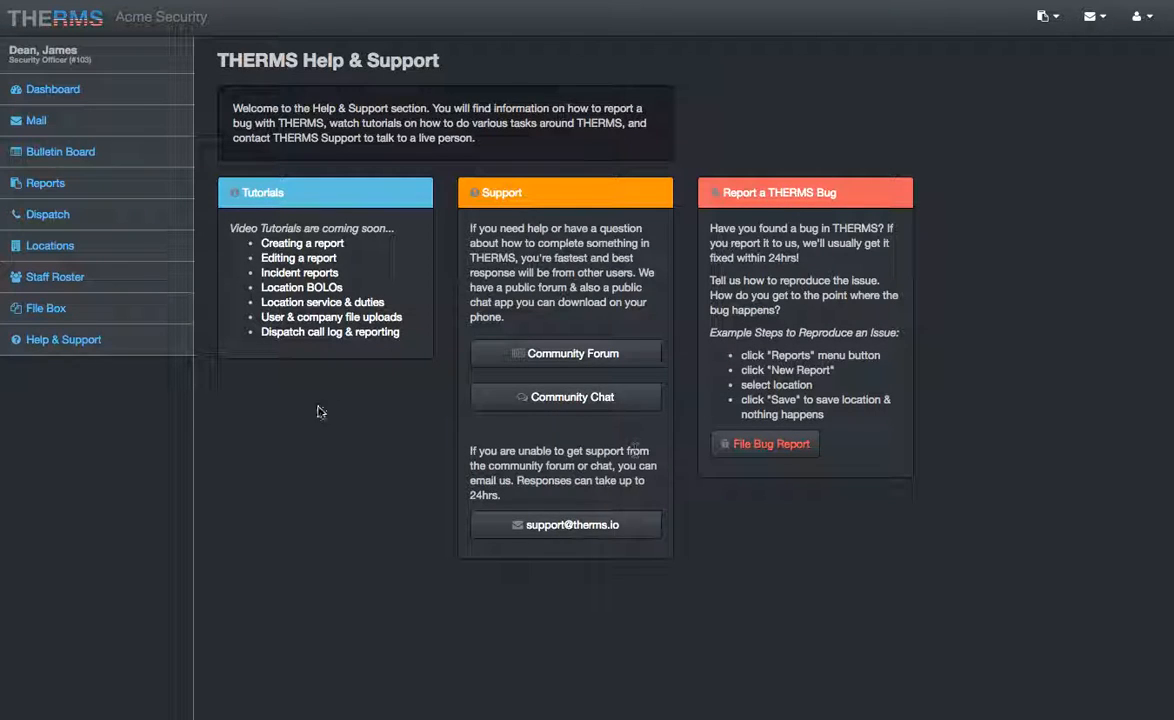
Check which Luxury Apartments contacts are shown in the security officer's session and return to the supervisor's session
left_click(55, 55)
left_click(349, 158)
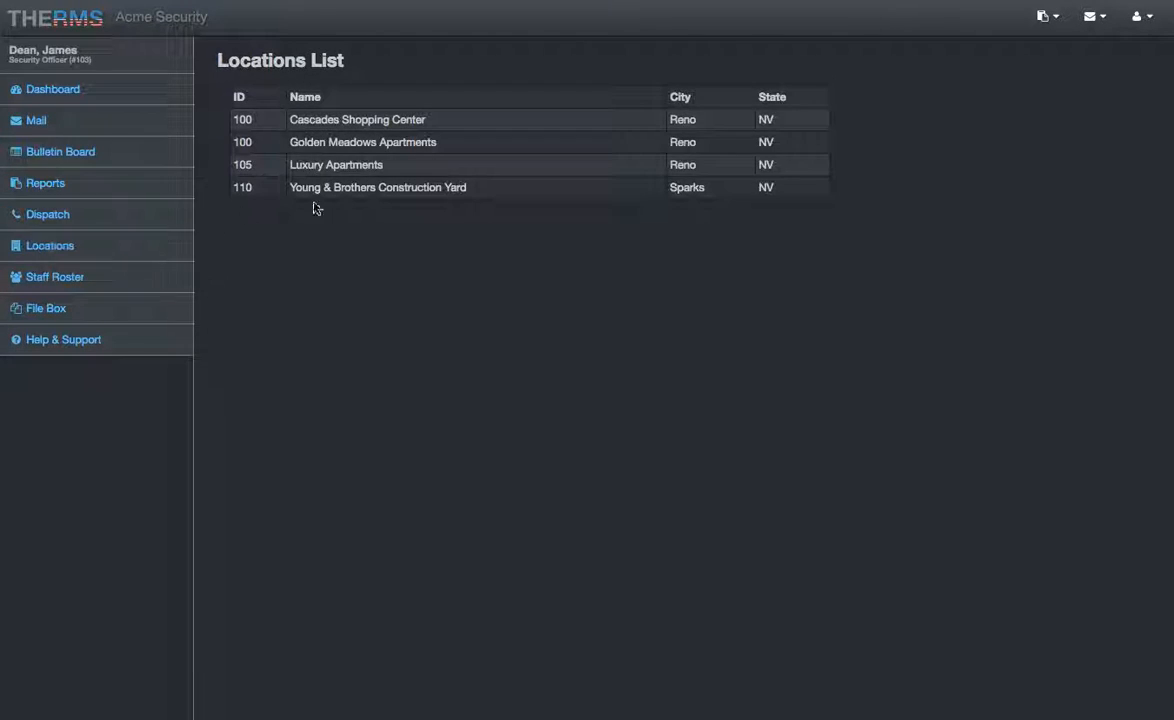
left_click(376, 167)
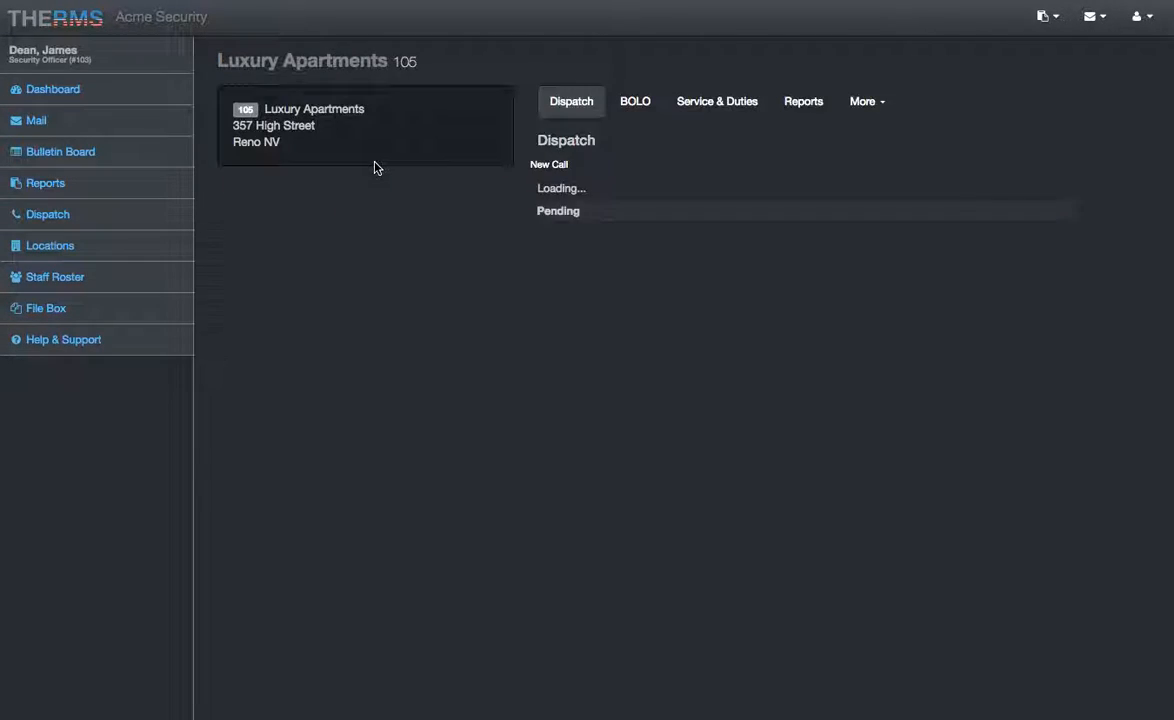
left_click(897, 102)
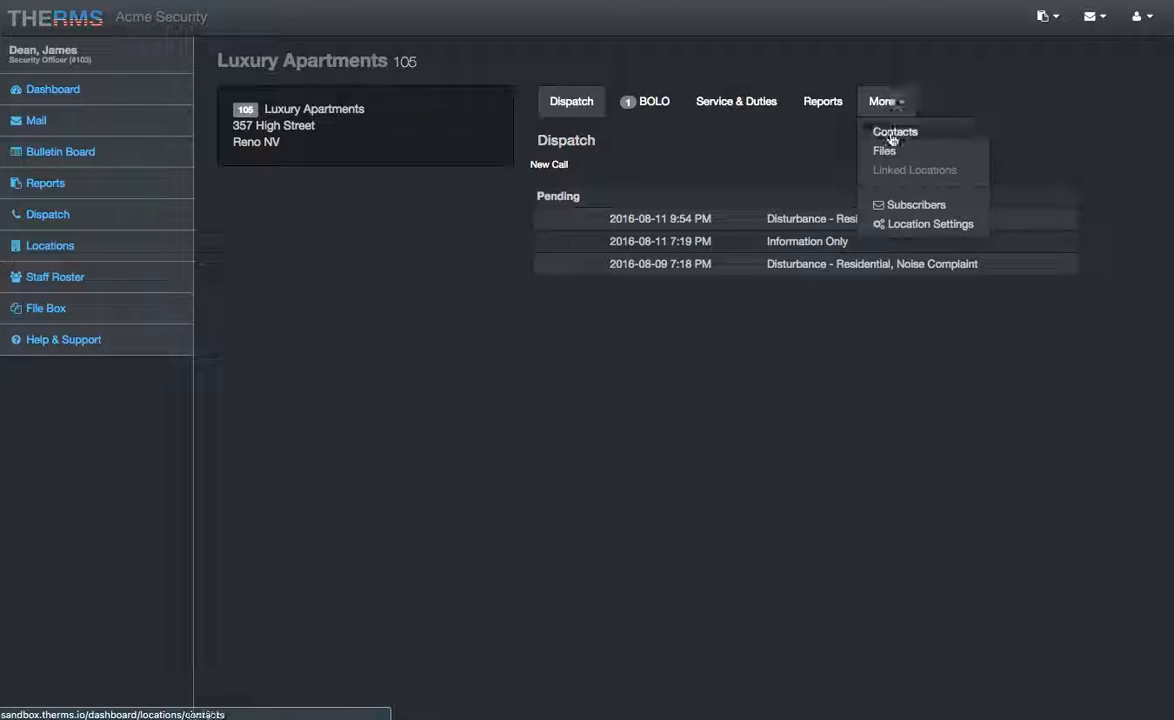
left_click(893, 134)
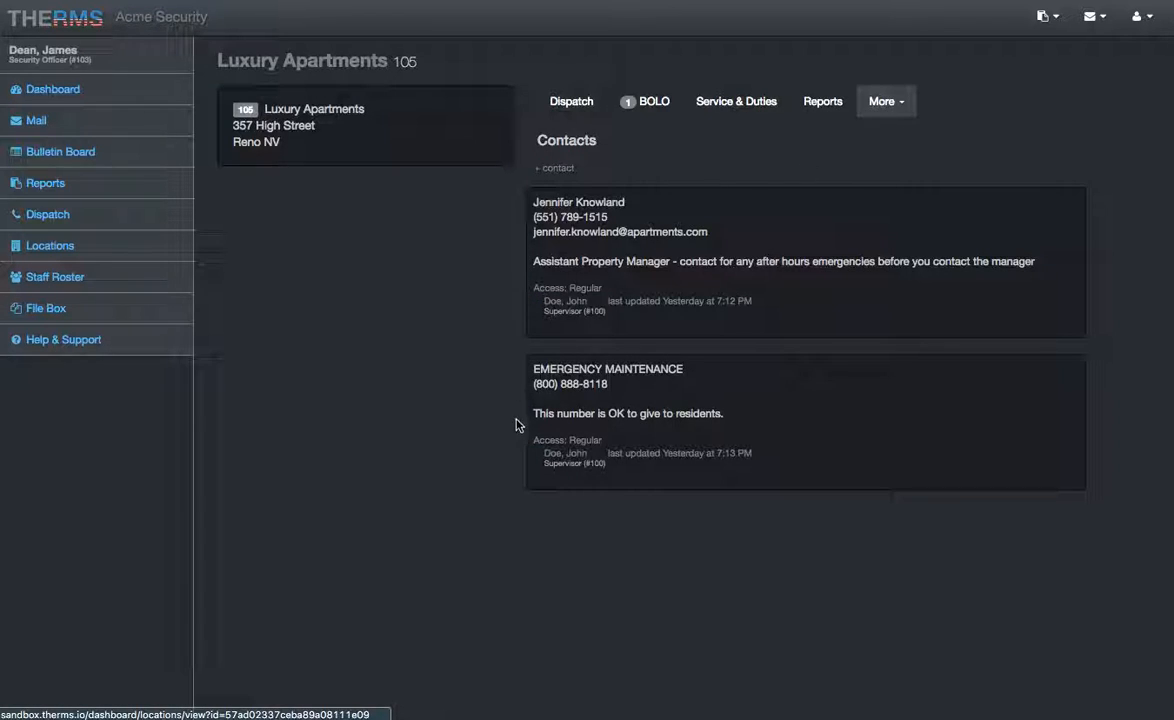
left_click(507, 266)
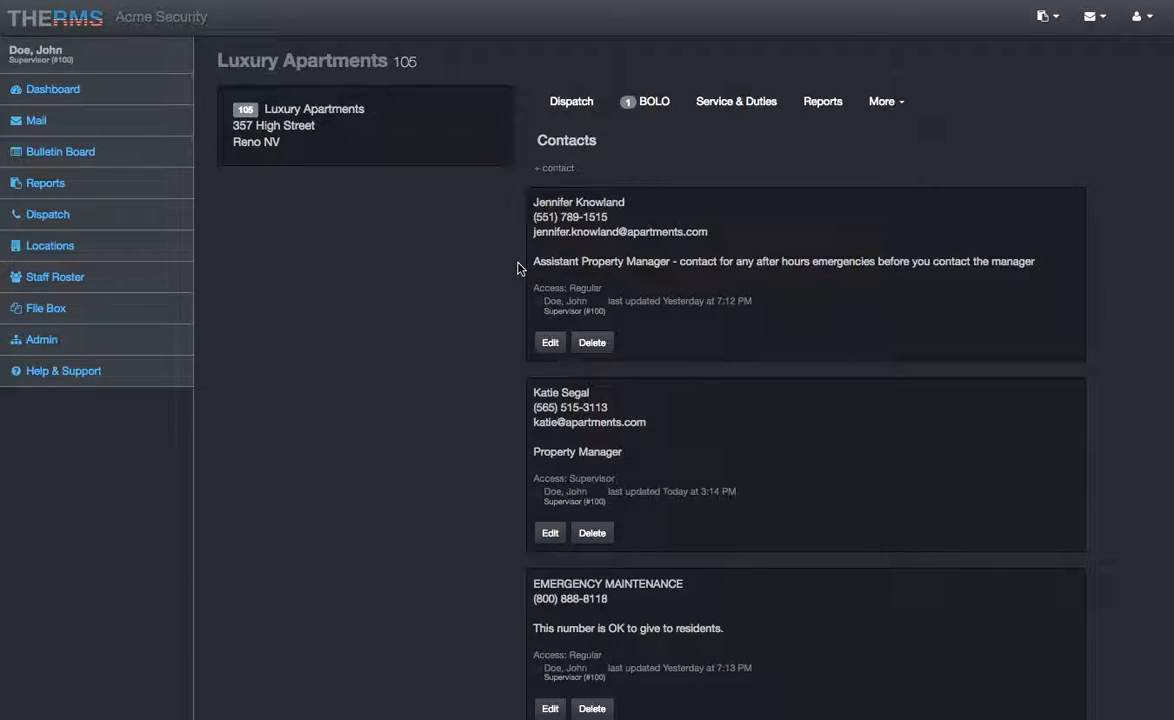
left_click(447, 241)
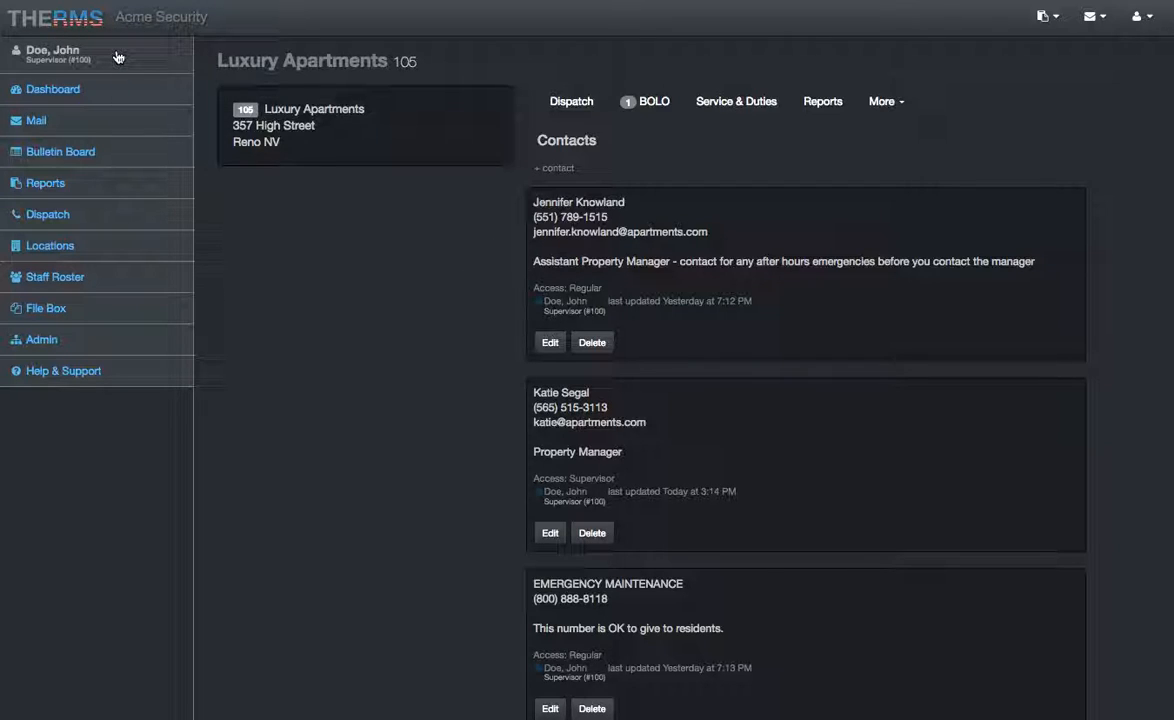
Start a new Luxury Apartments contact, try the names "Local Sheriff" and "Maintenance", and clear the name again
left_click(904, 104)
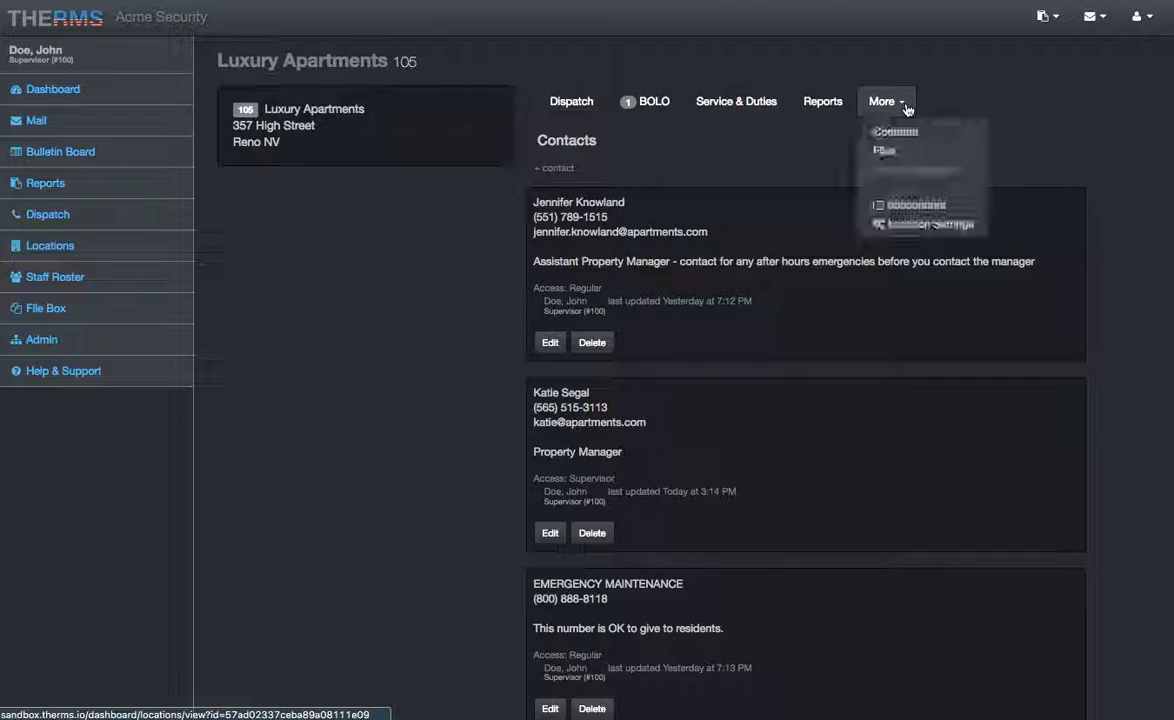
left_click(817, 126)
left_click(556, 169)
left_click(686, 260)
type("Local Sheriff")
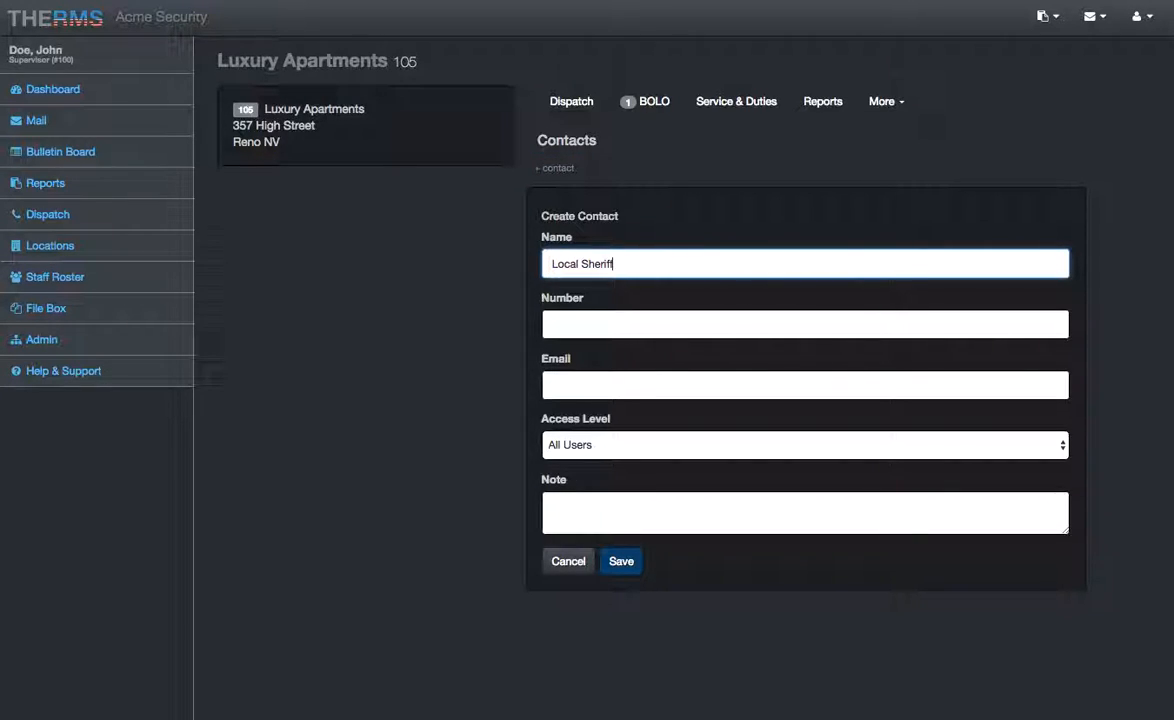
key("ctrl+a")
type("Mat")
type("ntenance")
key("ctrl+a")
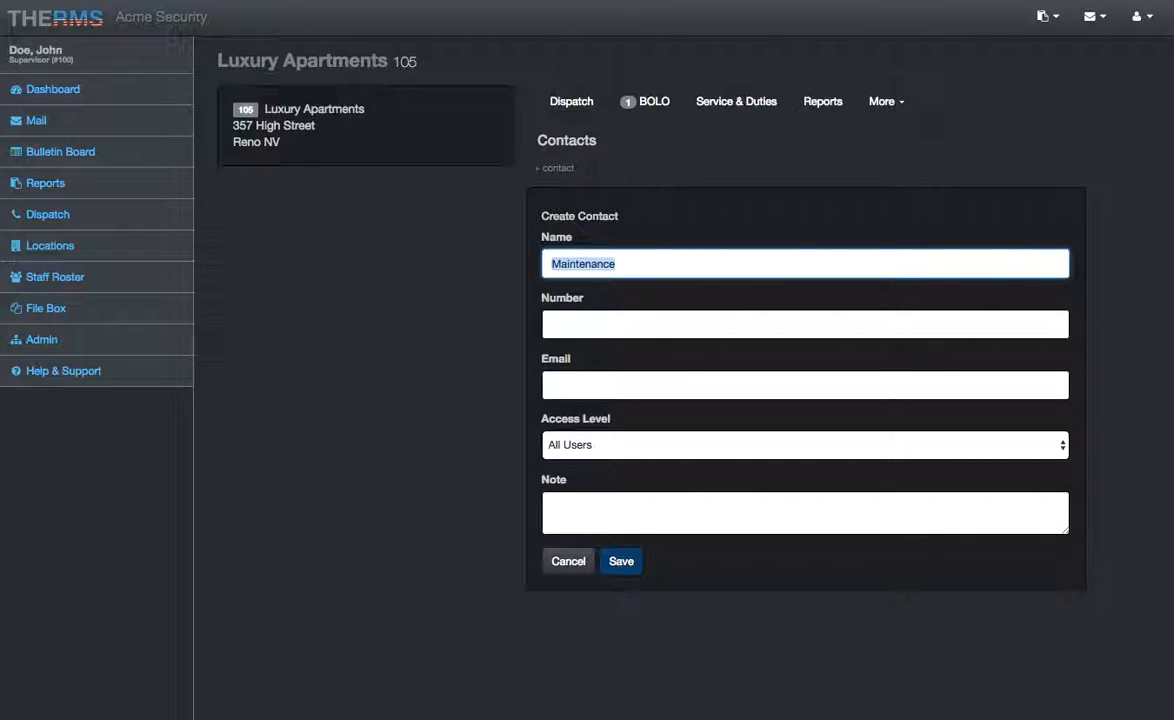
key("BackSpace")
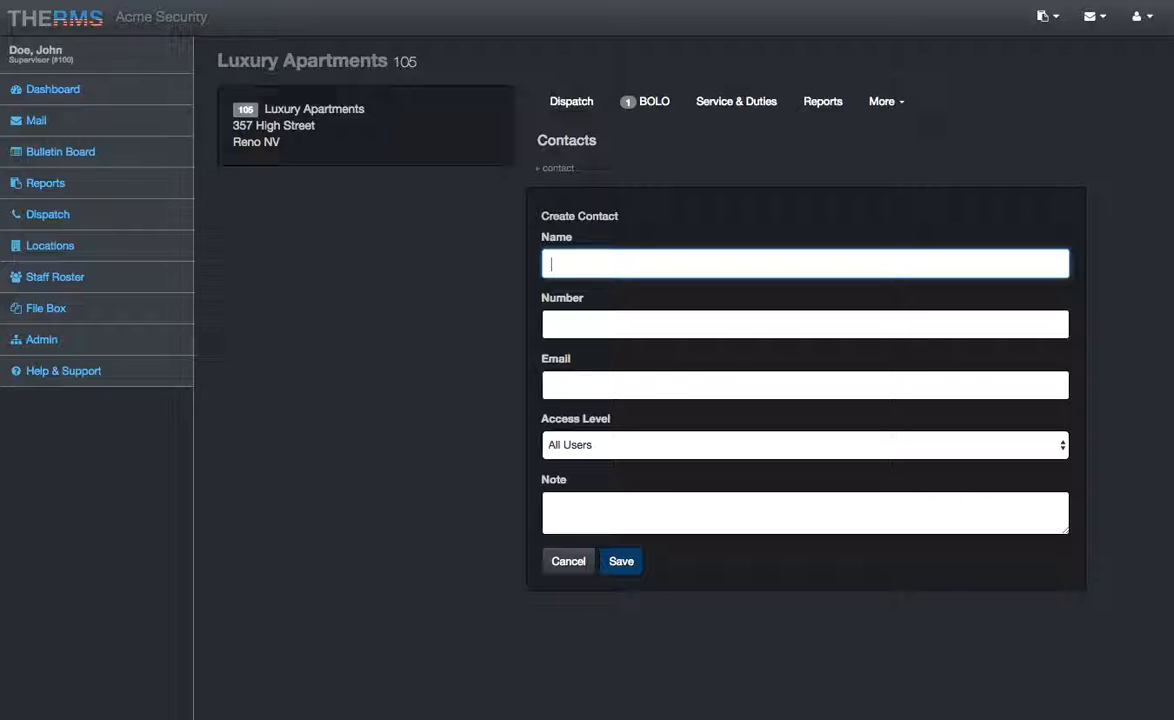
Go through the new contact's remaining fields, try the note "don't contact after 8pm", and cancel the contact
left_click(553, 323)
left_click(559, 388)
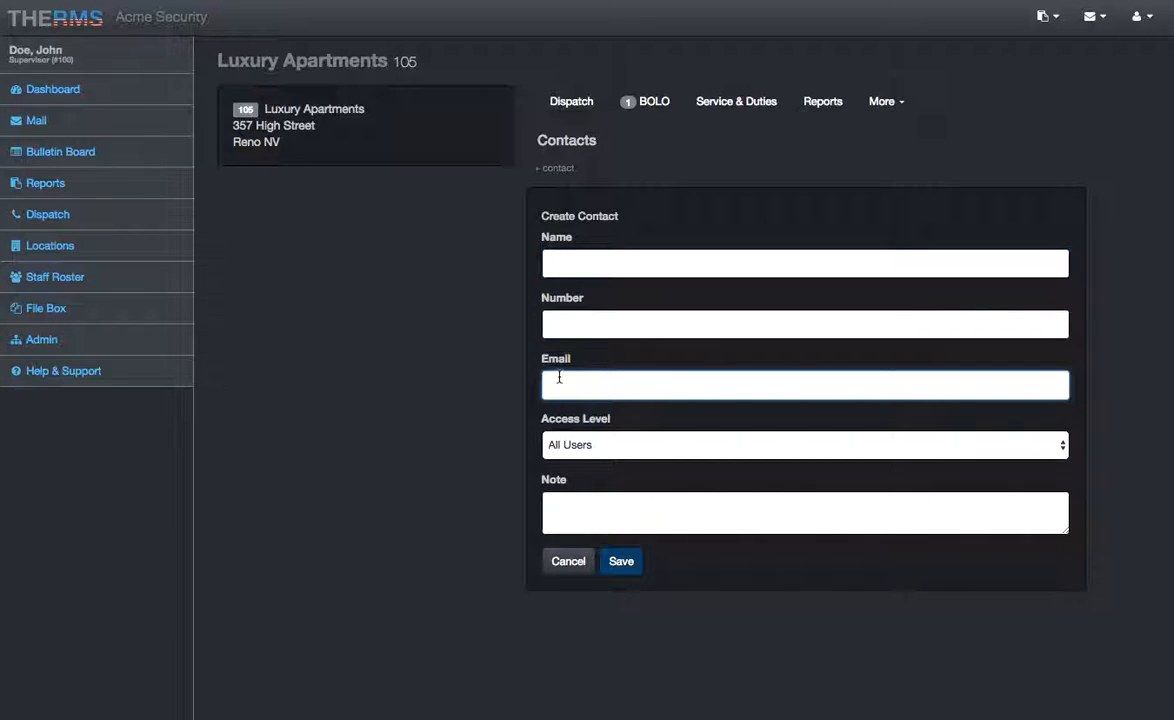
left_click(589, 513)
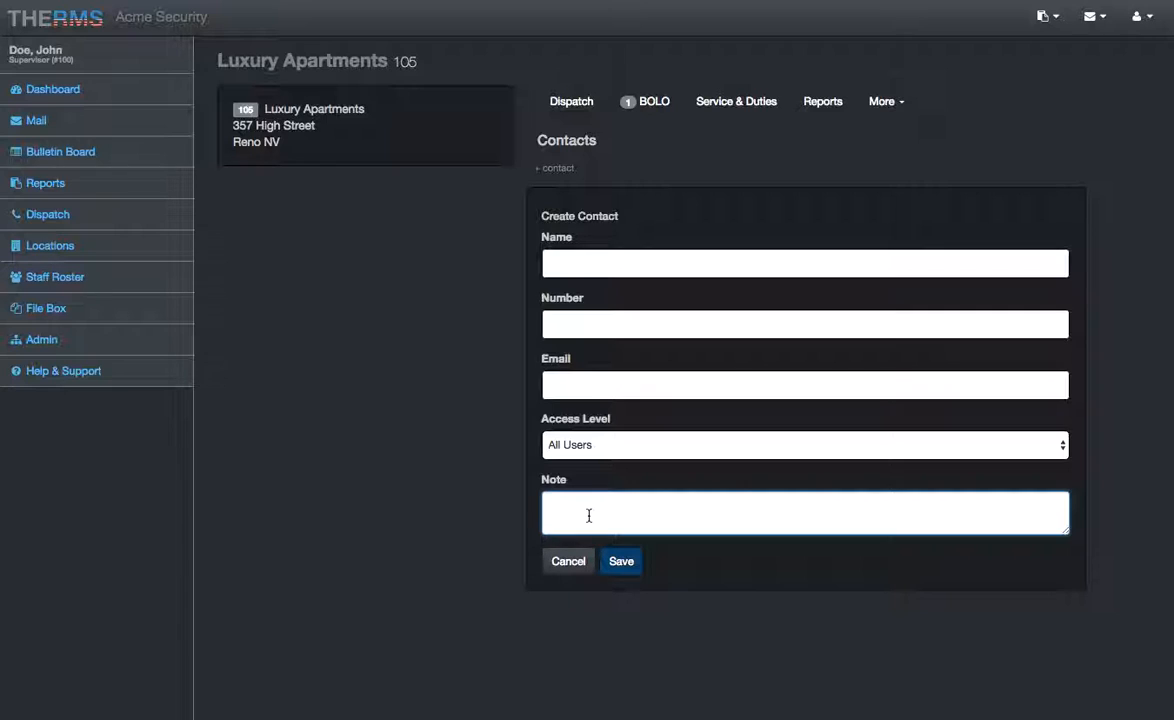
type("don't call a")
key("BackSpace")
key("BackSpace")
key("BackSpace")
key("BackSpace")
type("ntact after 8pm")
left_click(548, 561)
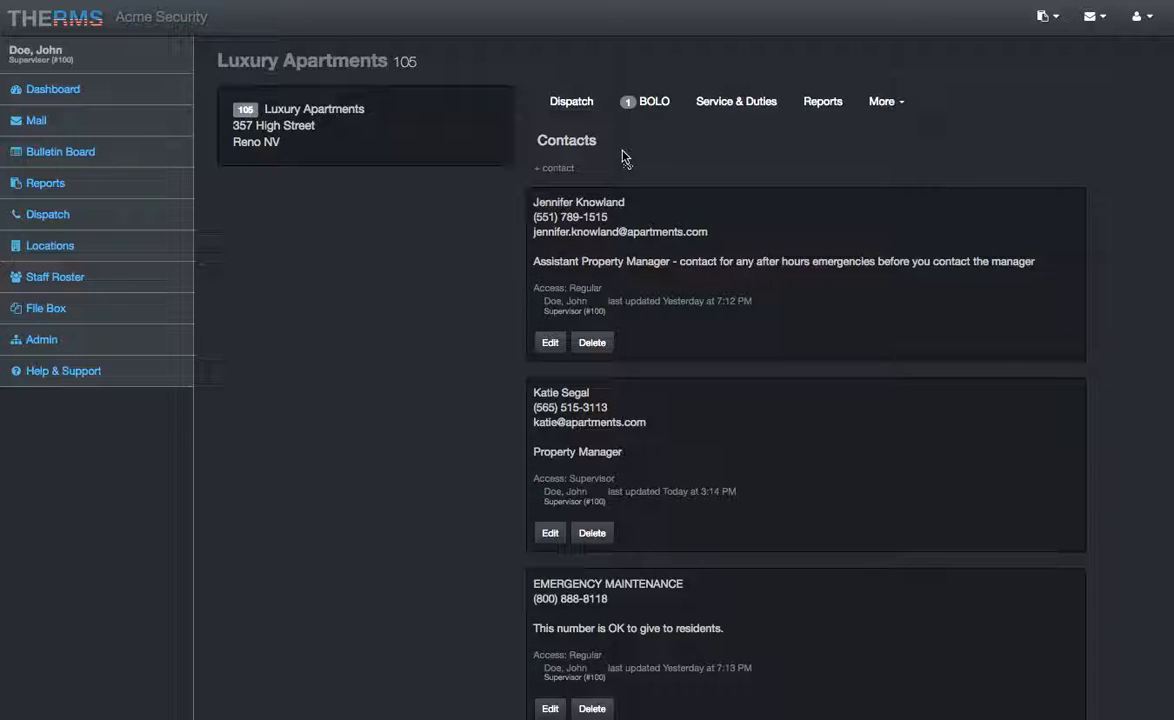
Show the Luxury Apartments files, view the images.jpeg site map enlarged and close the preview
left_click(884, 103)
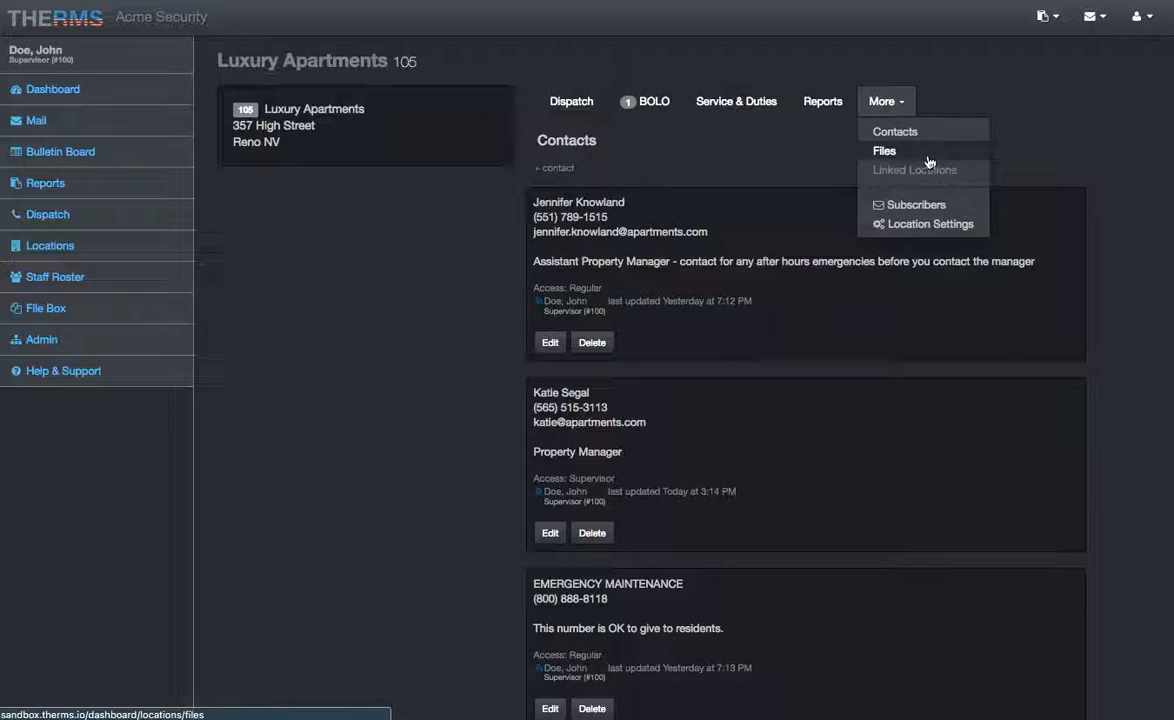
left_click(884, 151)
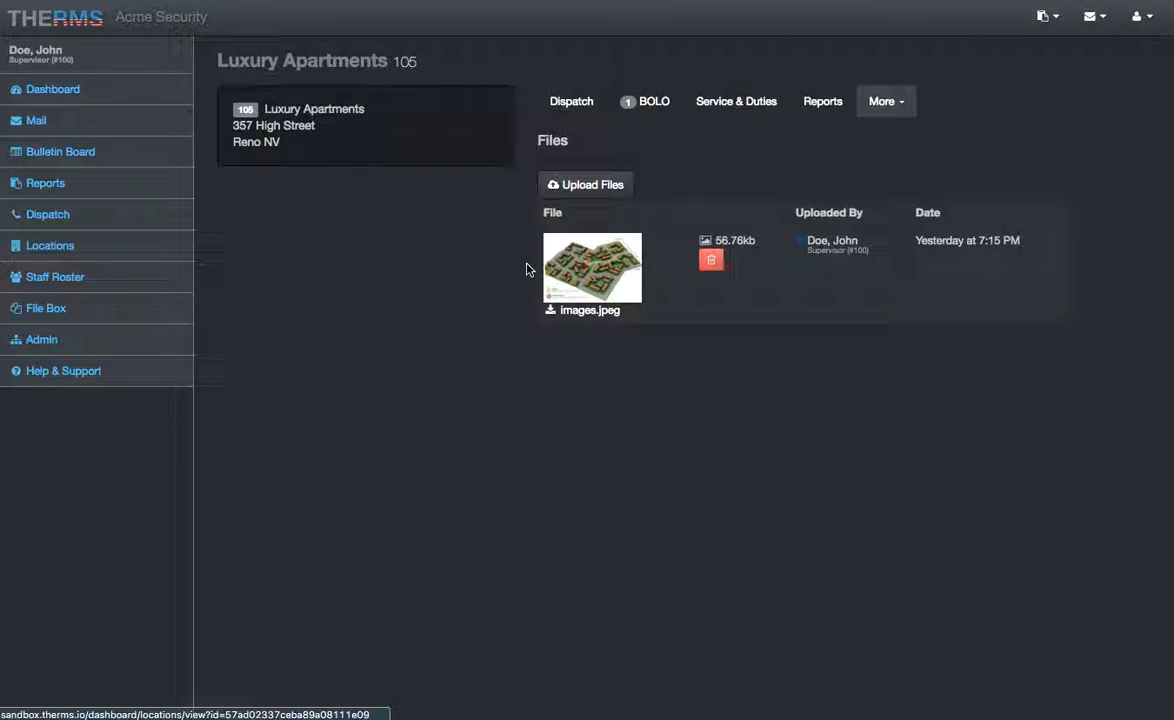
left_click(577, 271)
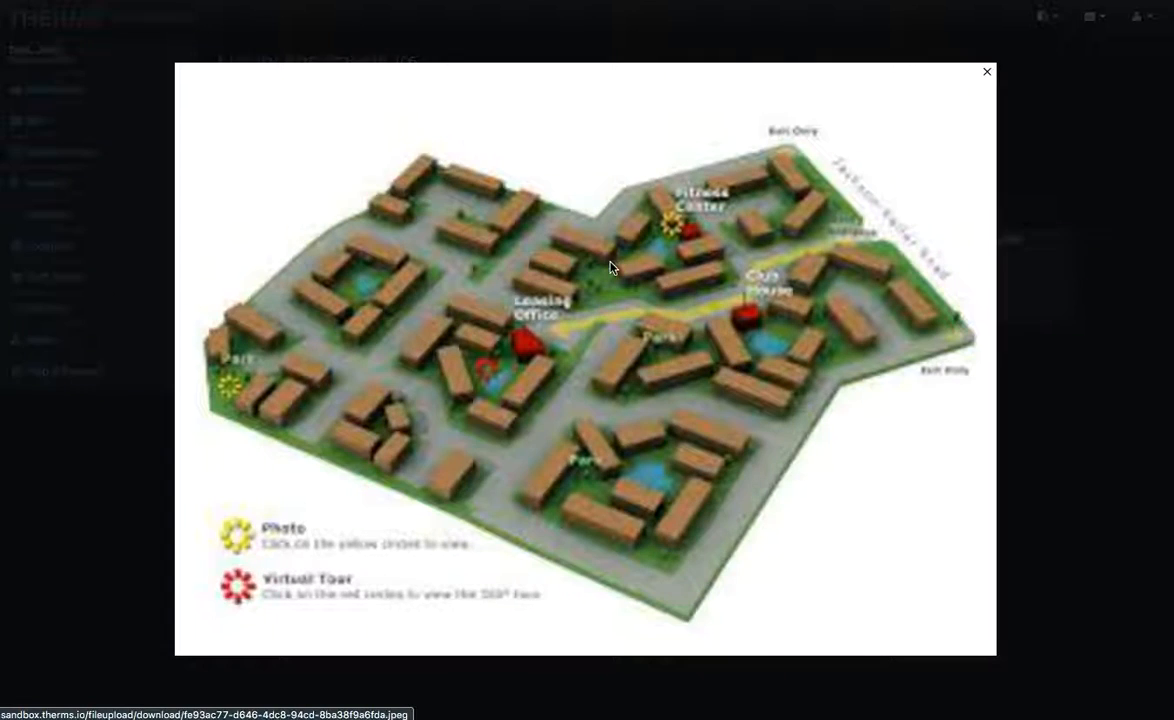
left_click(1083, 345)
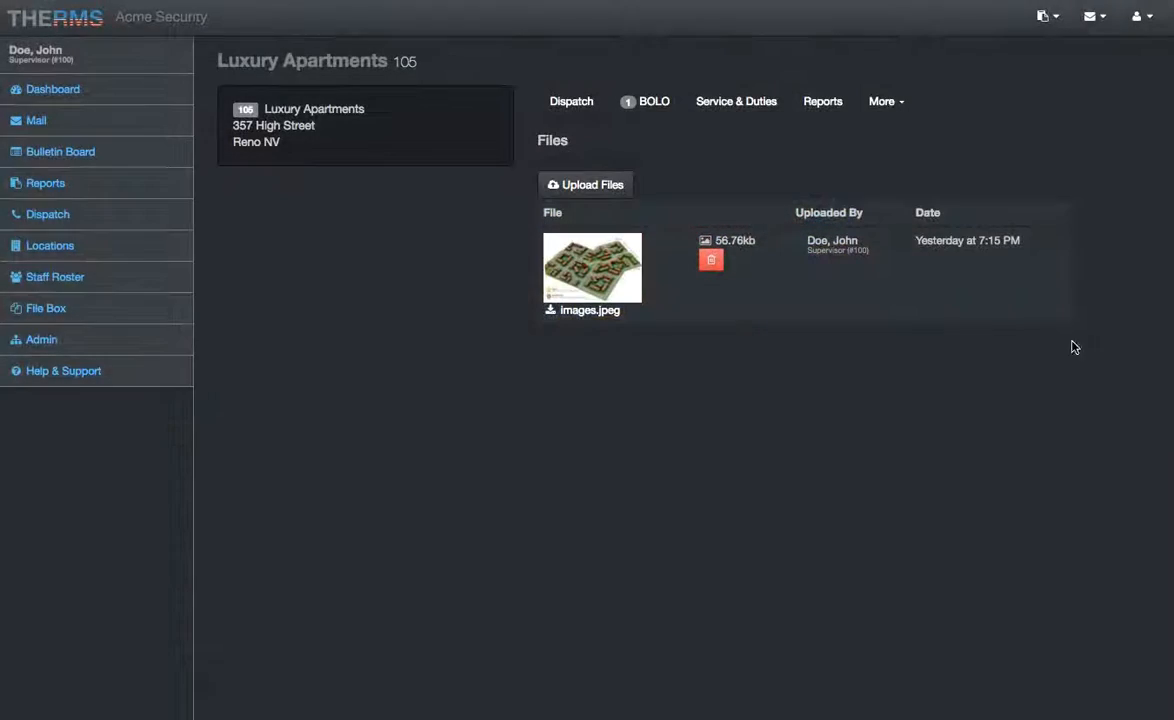
Show the images.jpeg site map enlarged again, close it, and start deleting the file but cancel the deletion
left_click(580, 265)
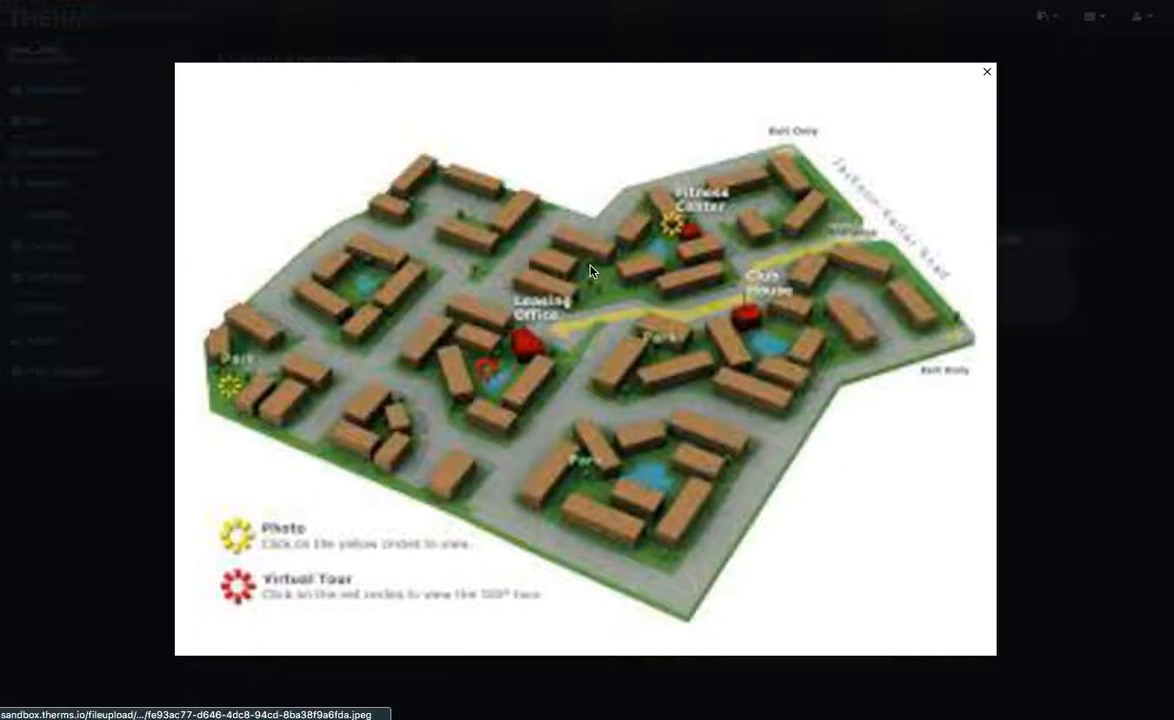
left_click(1067, 358)
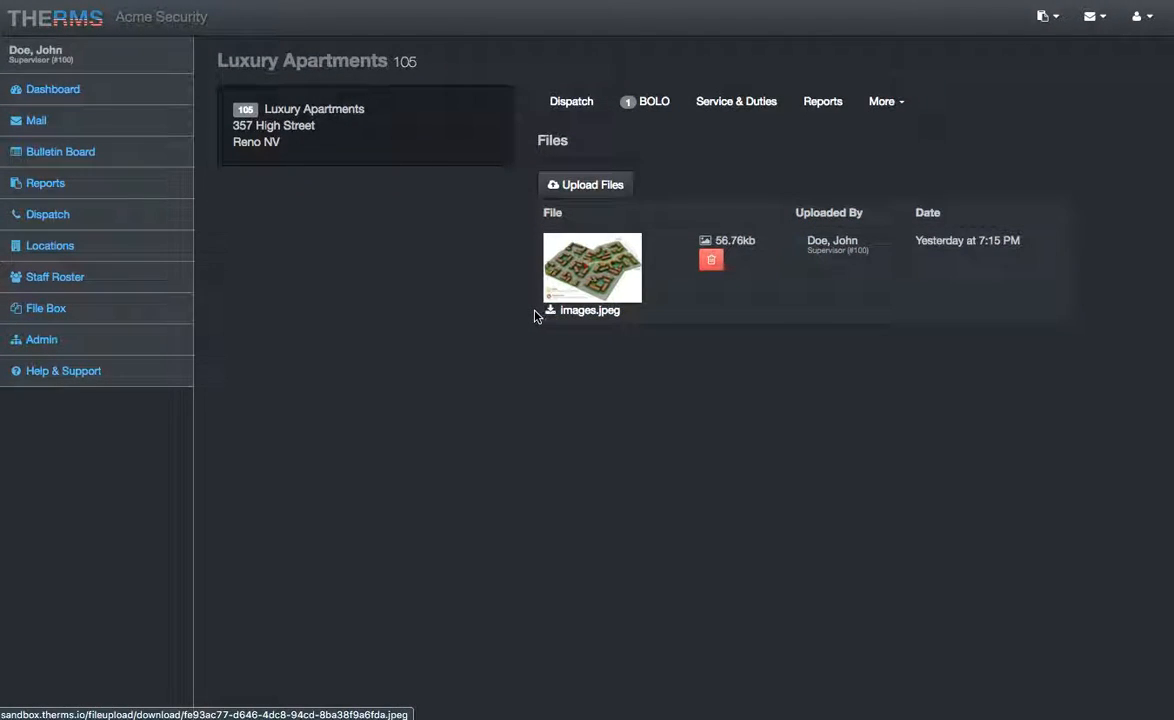
left_click(712, 261)
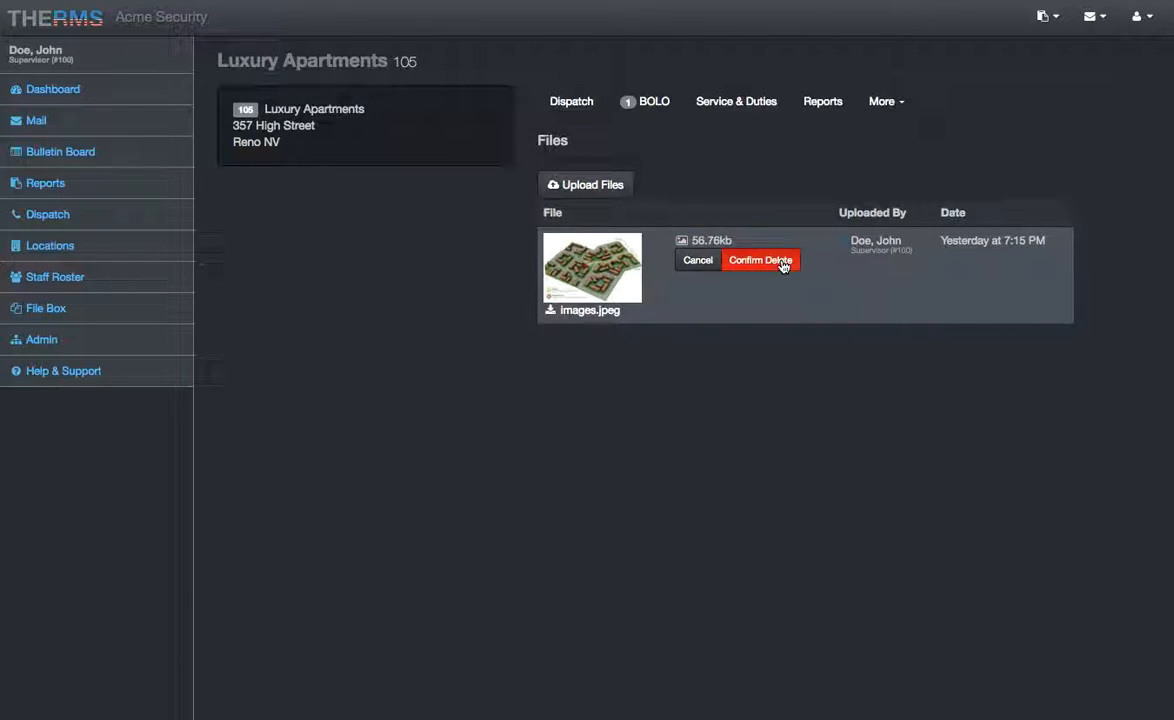
left_click(697, 262)
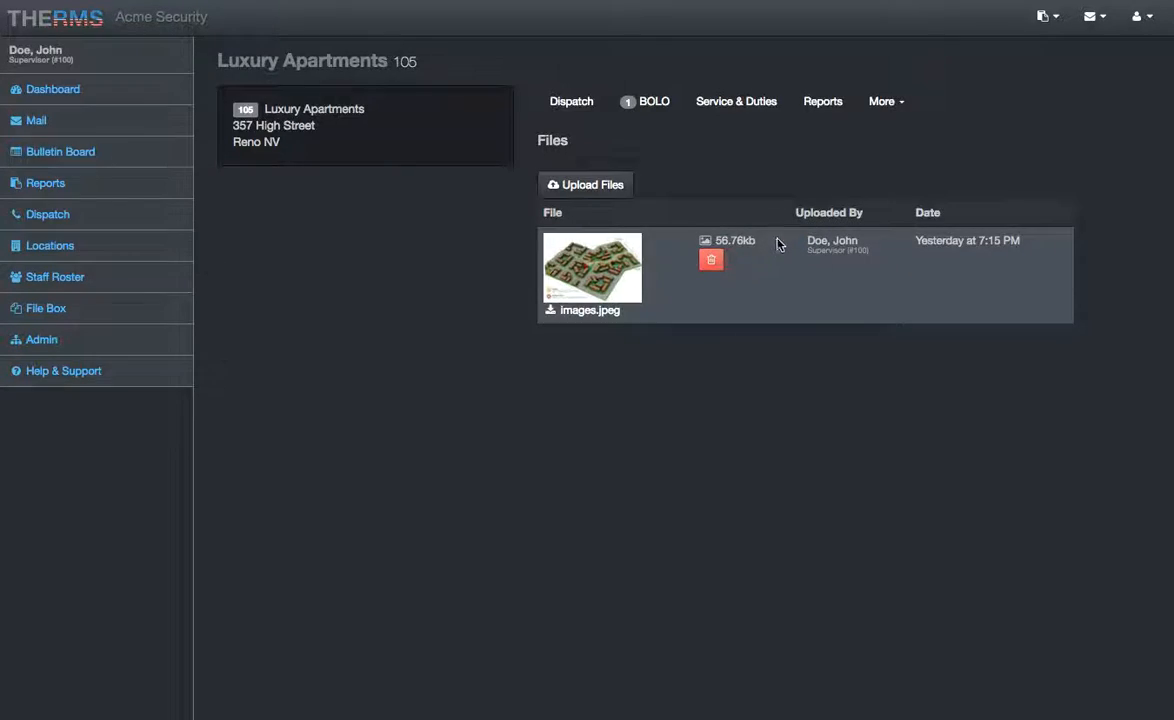
left_click(689, 186)
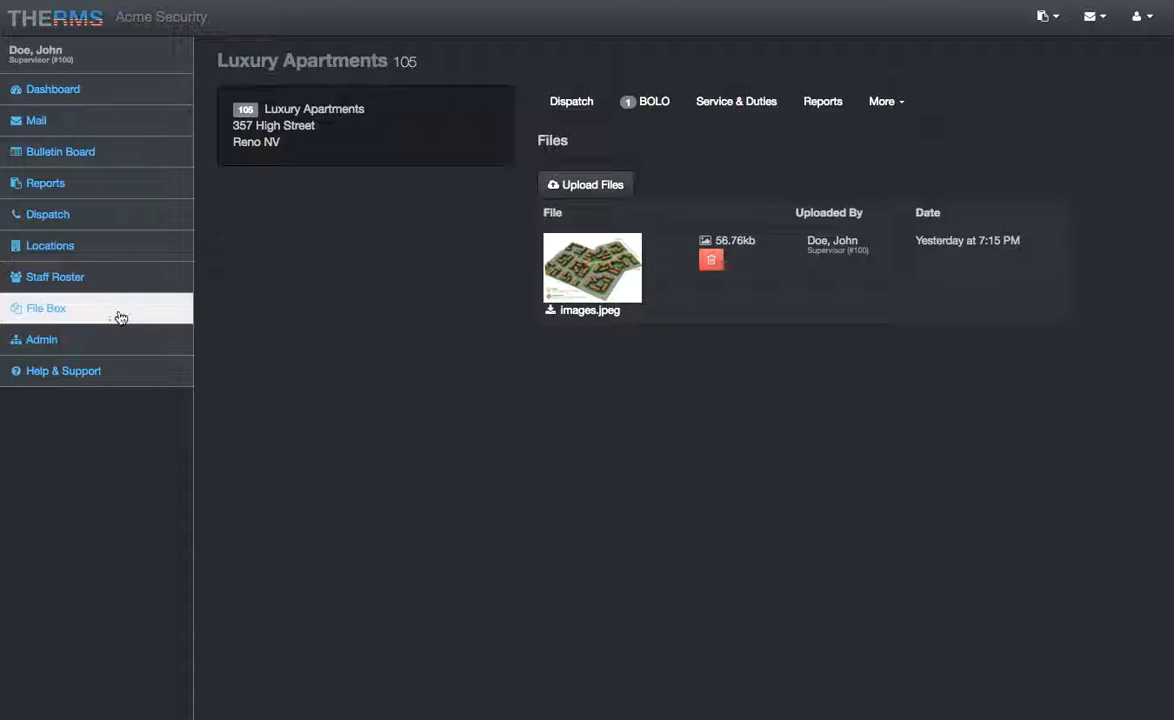
left_click(208, 305)
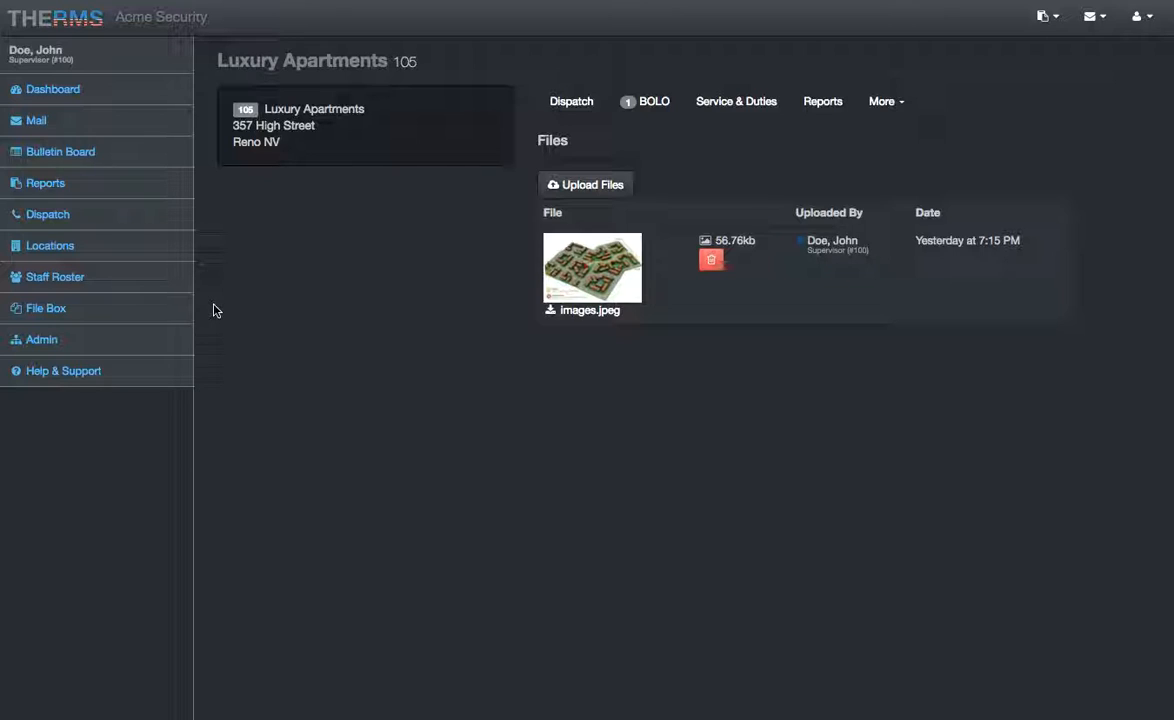
Review the Luxury Apartments subscriber list, with a look at the location's reports in between
left_click(902, 117)
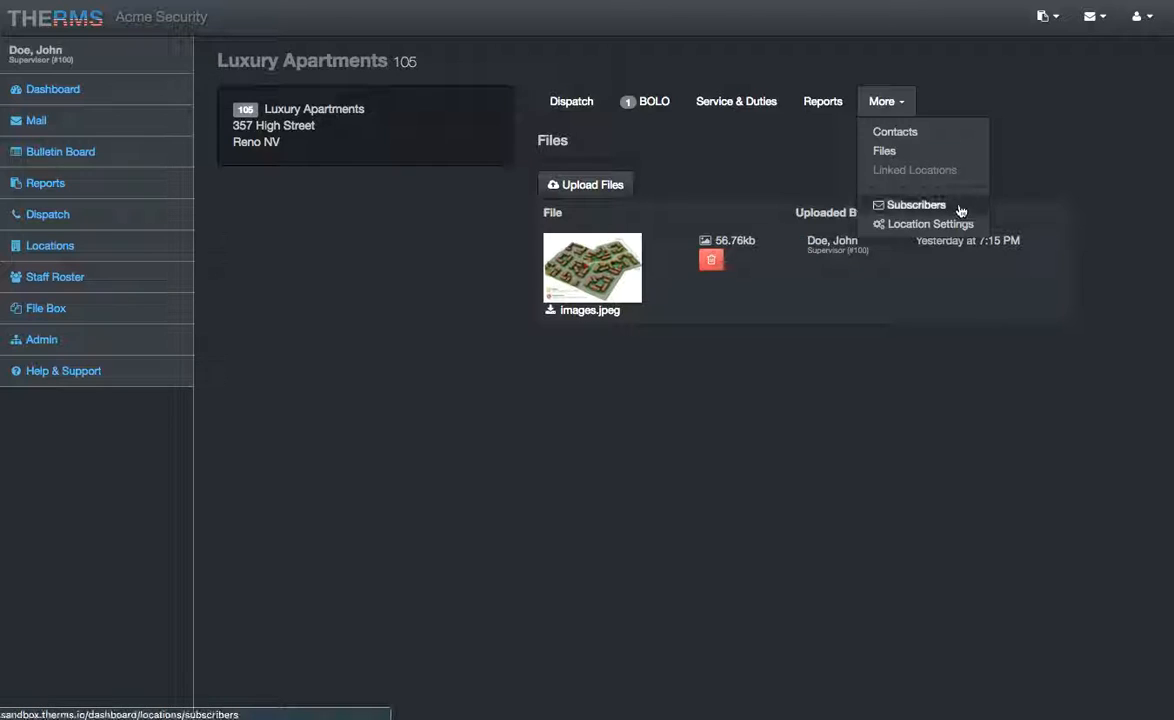
left_click(866, 205)
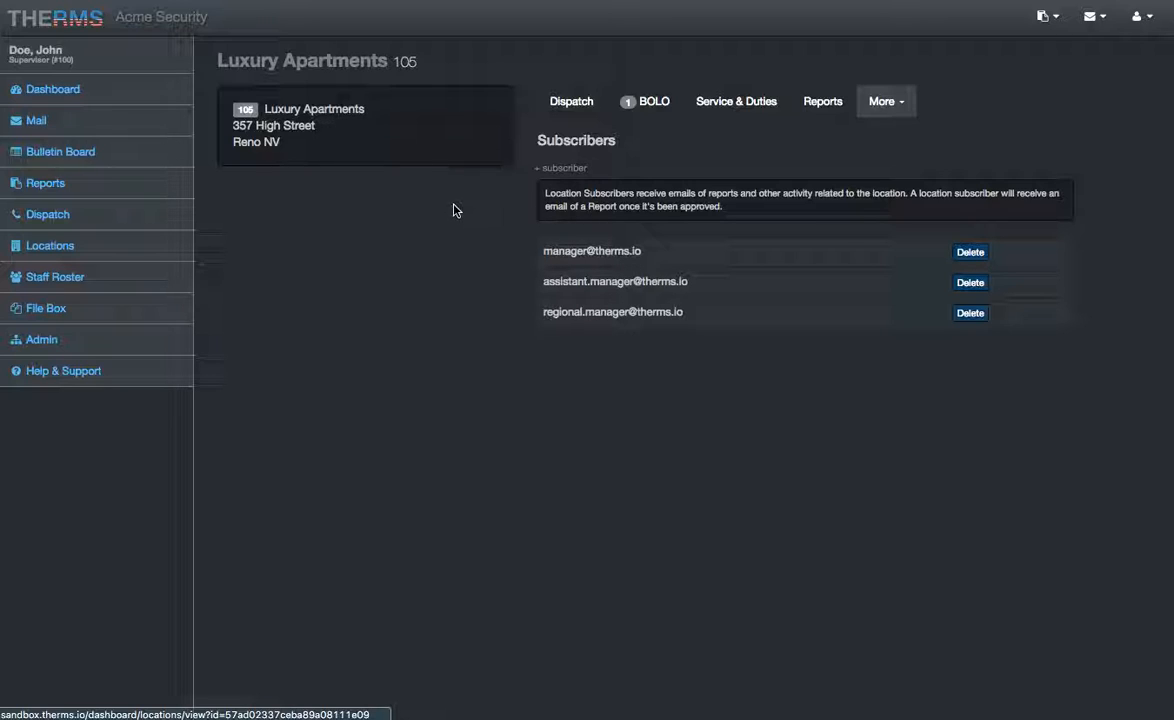
left_click(815, 104)
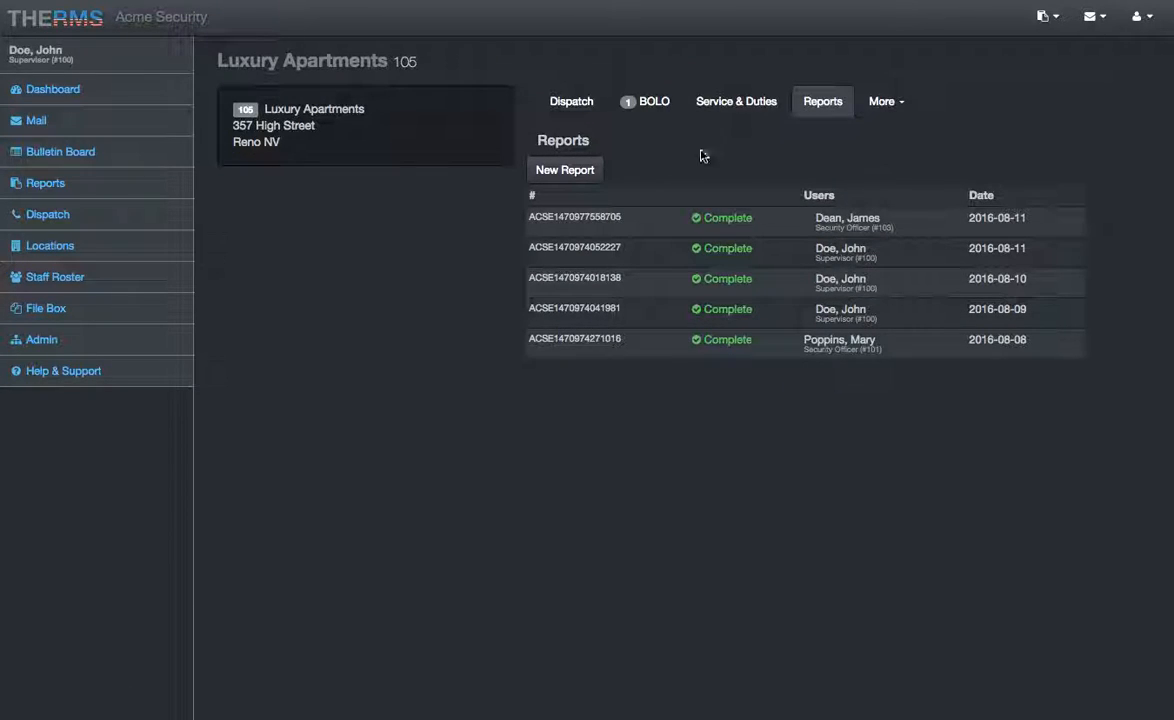
left_click(879, 102)
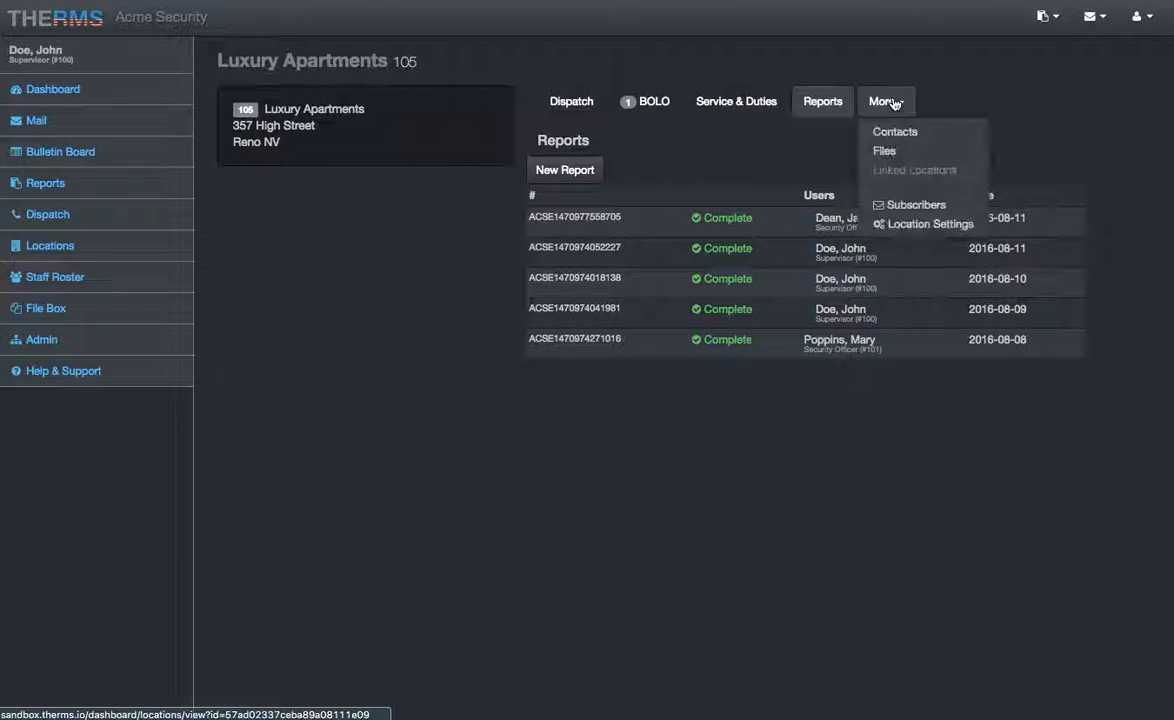
left_click(878, 208)
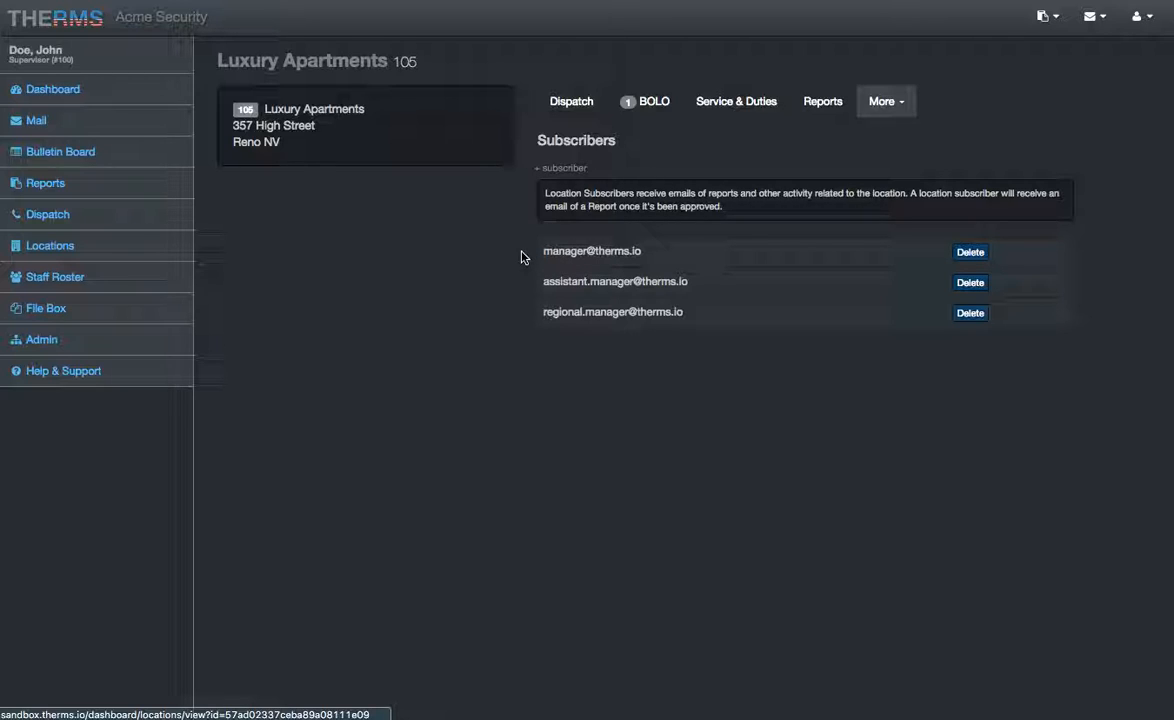
left_click(524, 288)
left_click(524, 316)
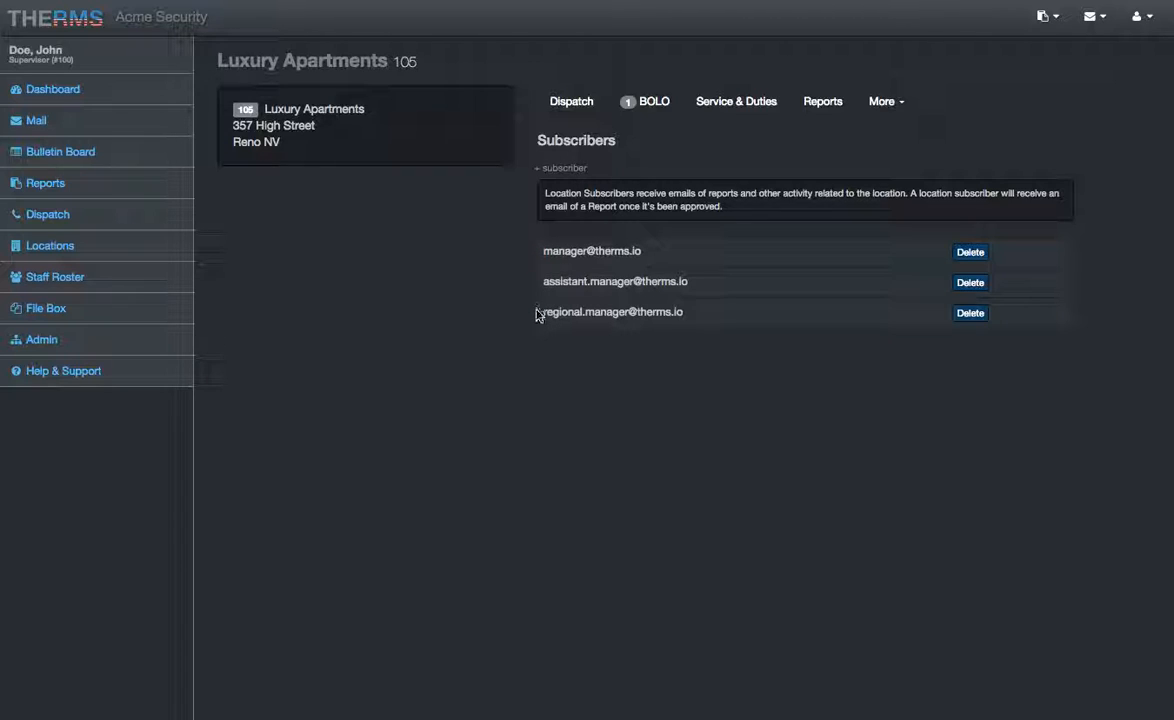
Create a new report for Luxury Apartments and open it for building
left_click(822, 110)
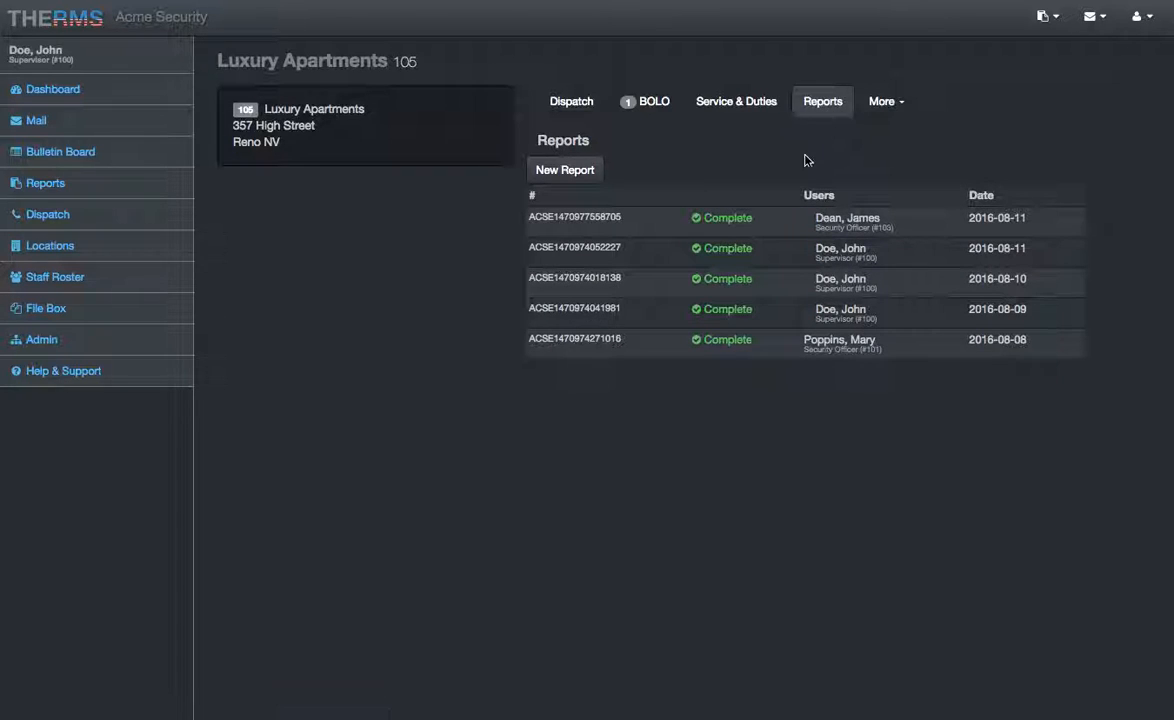
left_click(566, 171)
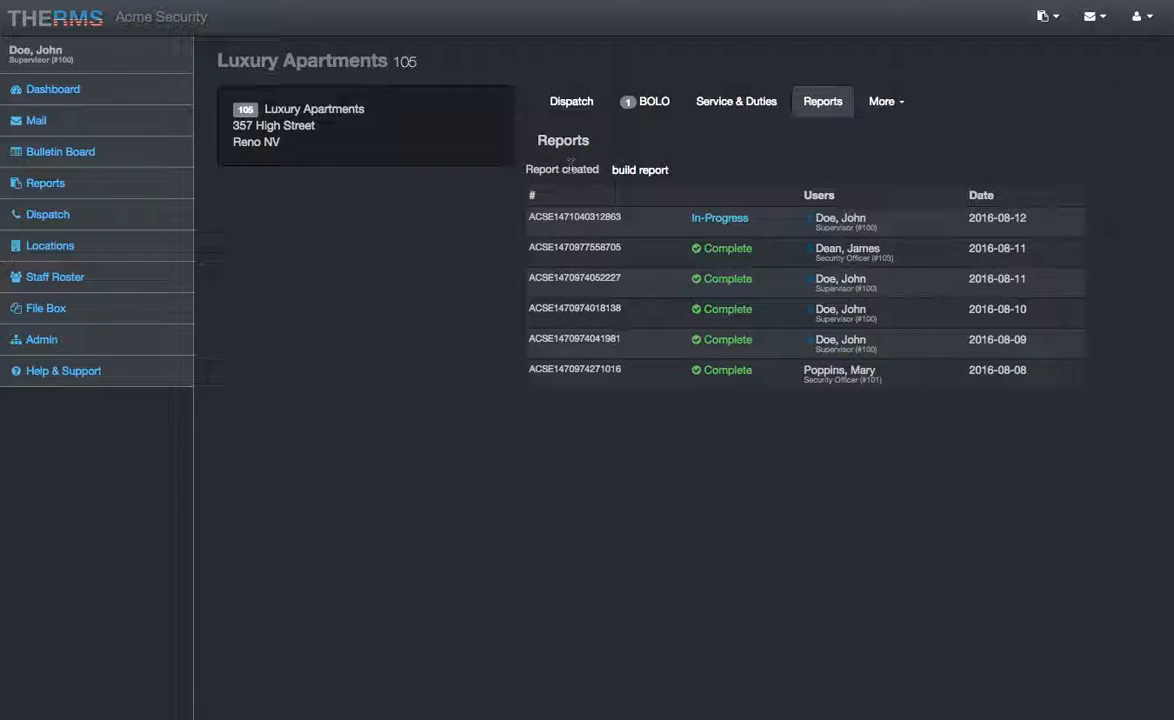
left_click(654, 172)
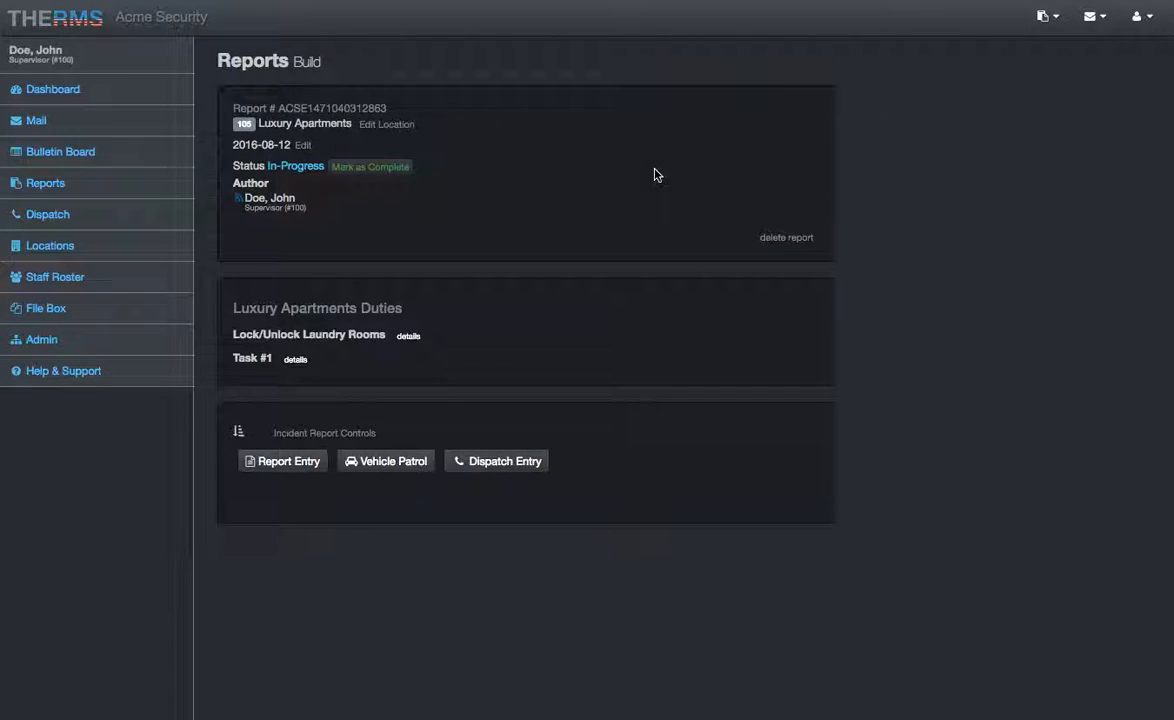
Add a report entry with the text "Test entry..." to the new report and save it
left_click(282, 463)
left_click(312, 609)
scroll(312, 609, "down", 2)
type("Test entry...")
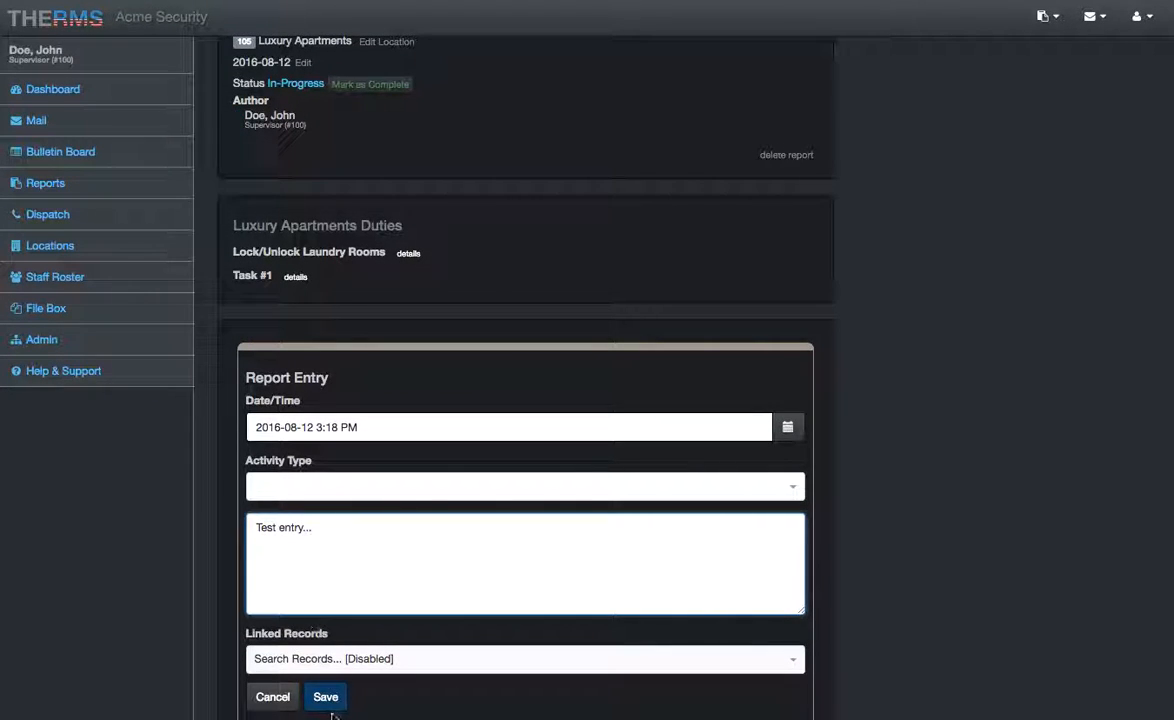
left_click(329, 702)
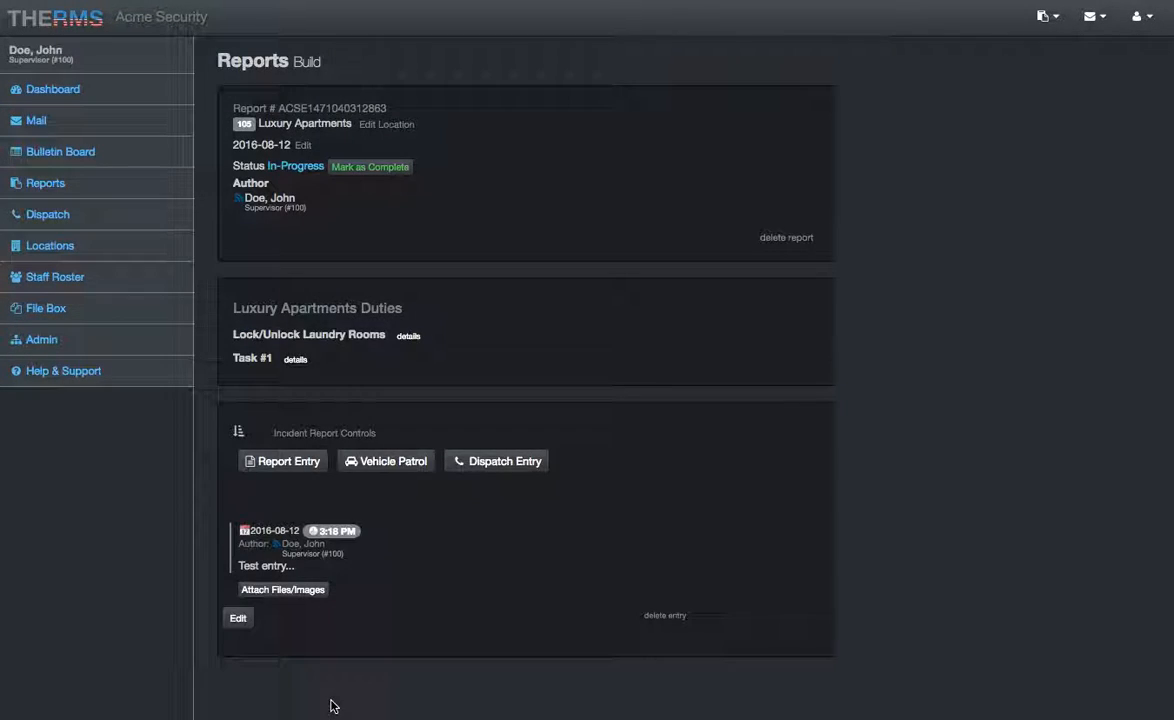
Mark the report as complete and approve it with Email Location Subscribers enabled
left_click(369, 167)
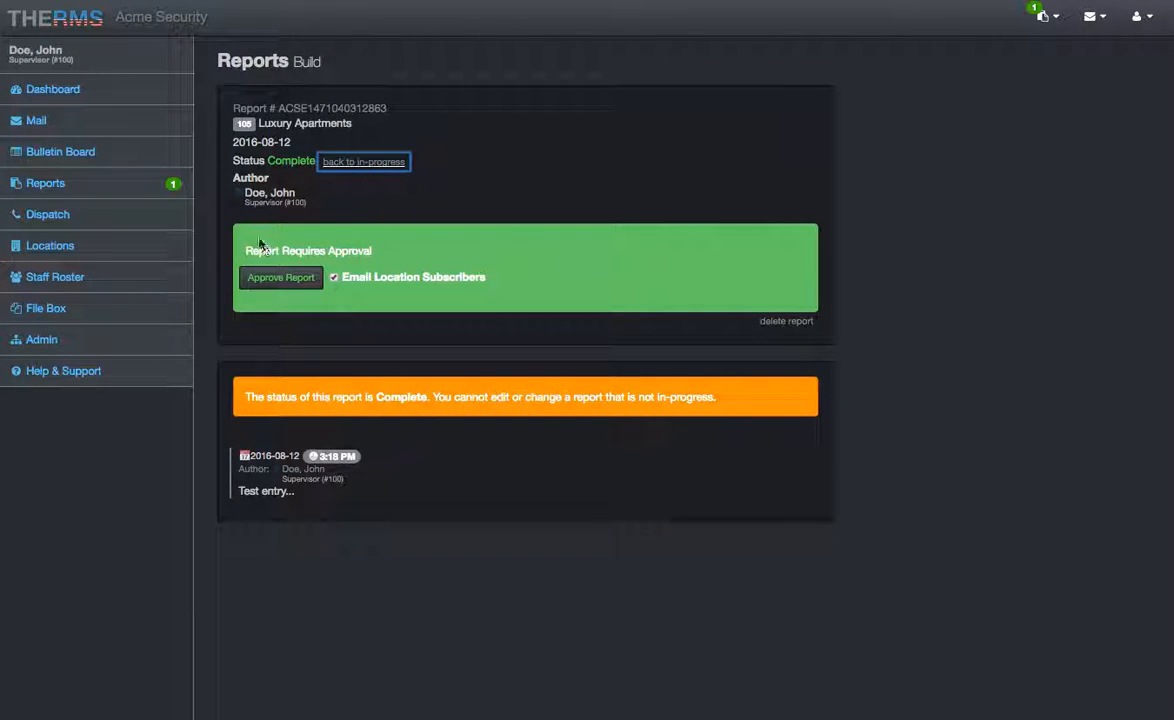
left_click(278, 277)
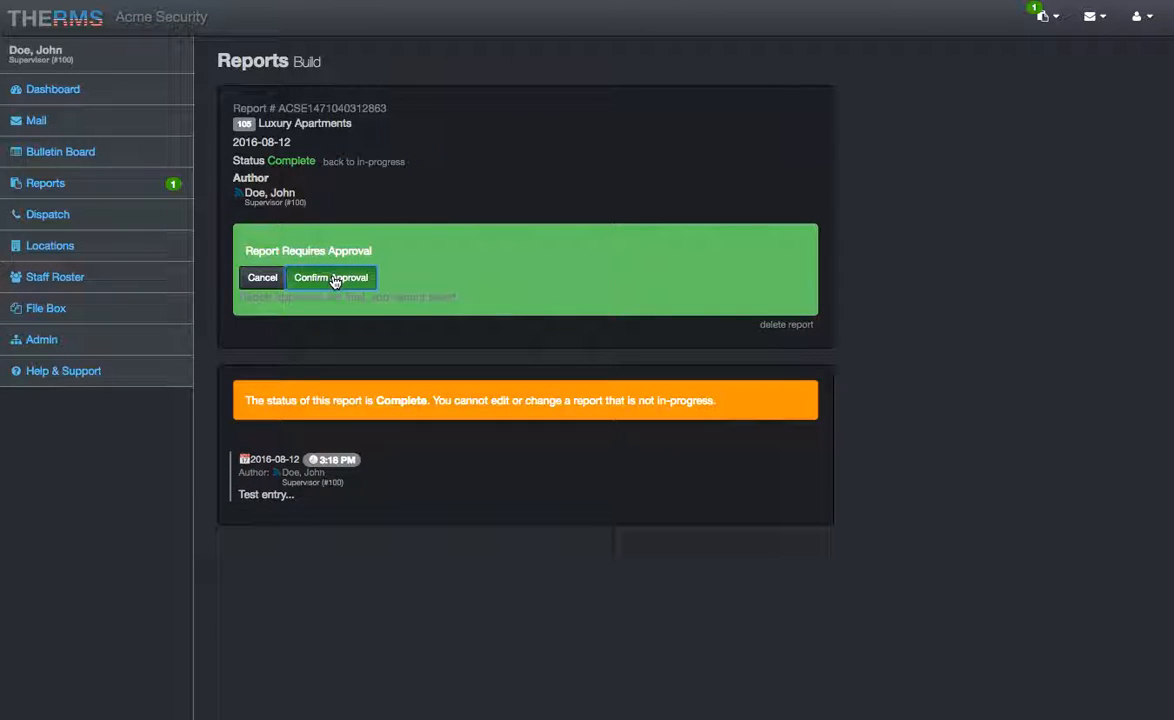
left_click(332, 278)
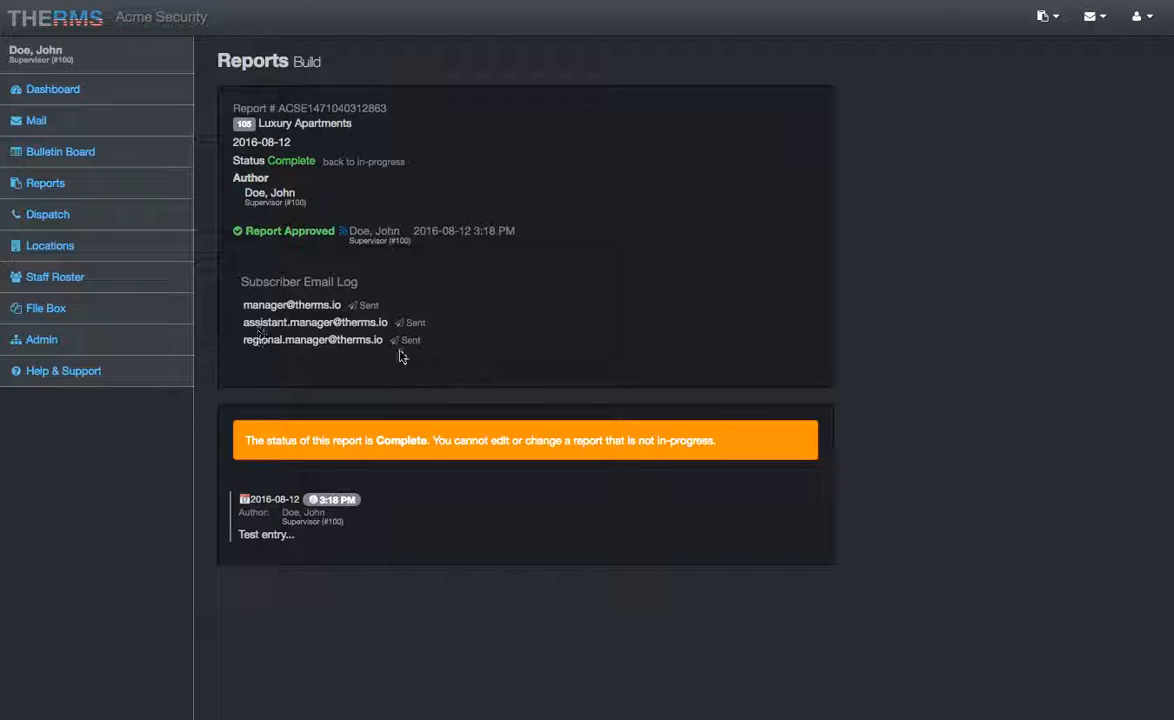
Return to the Luxury Apartments subscribers, examine the report email sent to the manager in the mail app, and close the message
left_click(318, 125)
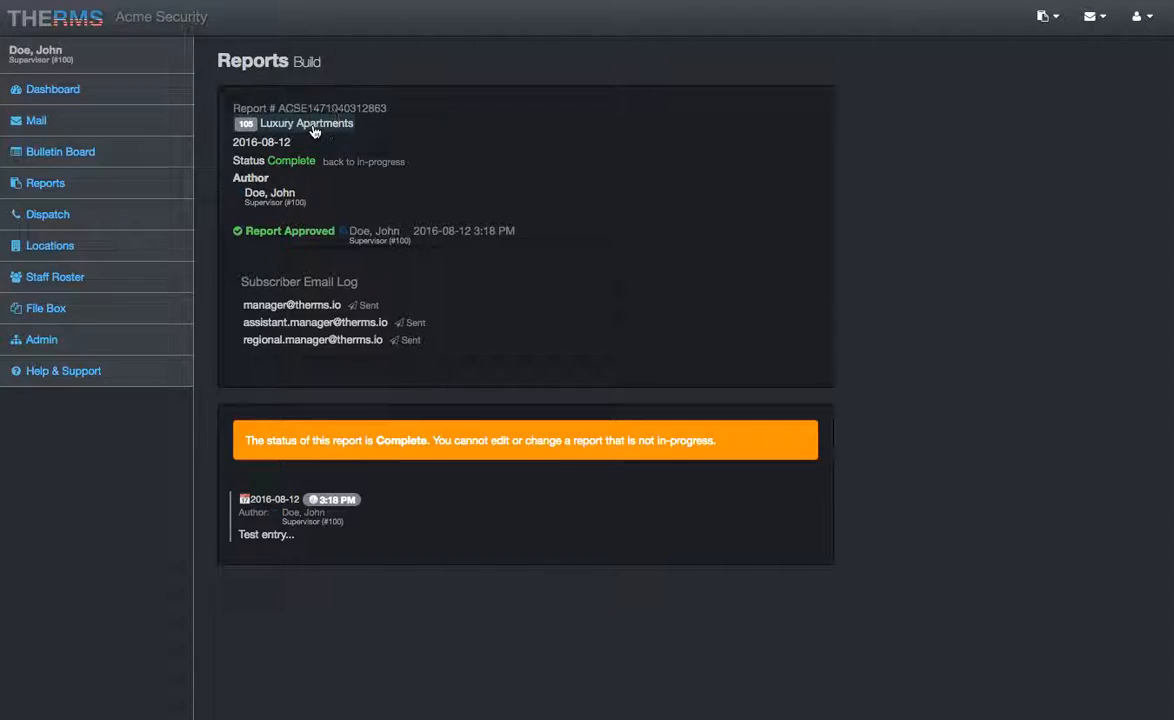
left_click(882, 103)
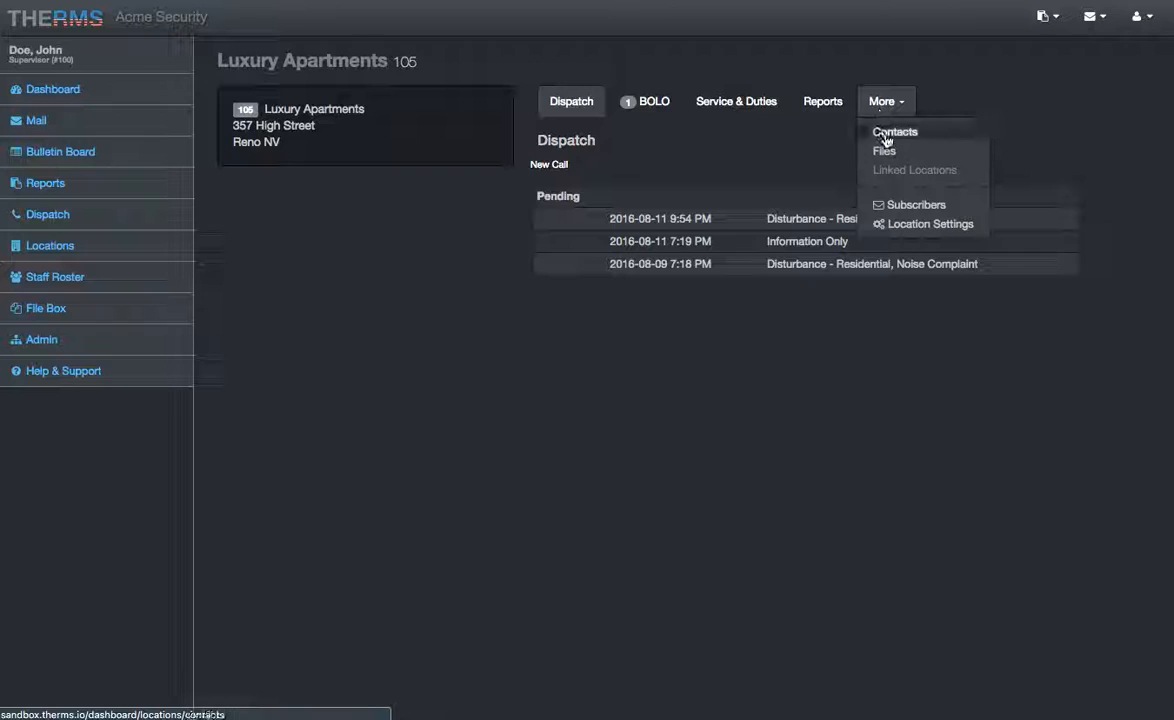
left_click(891, 203)
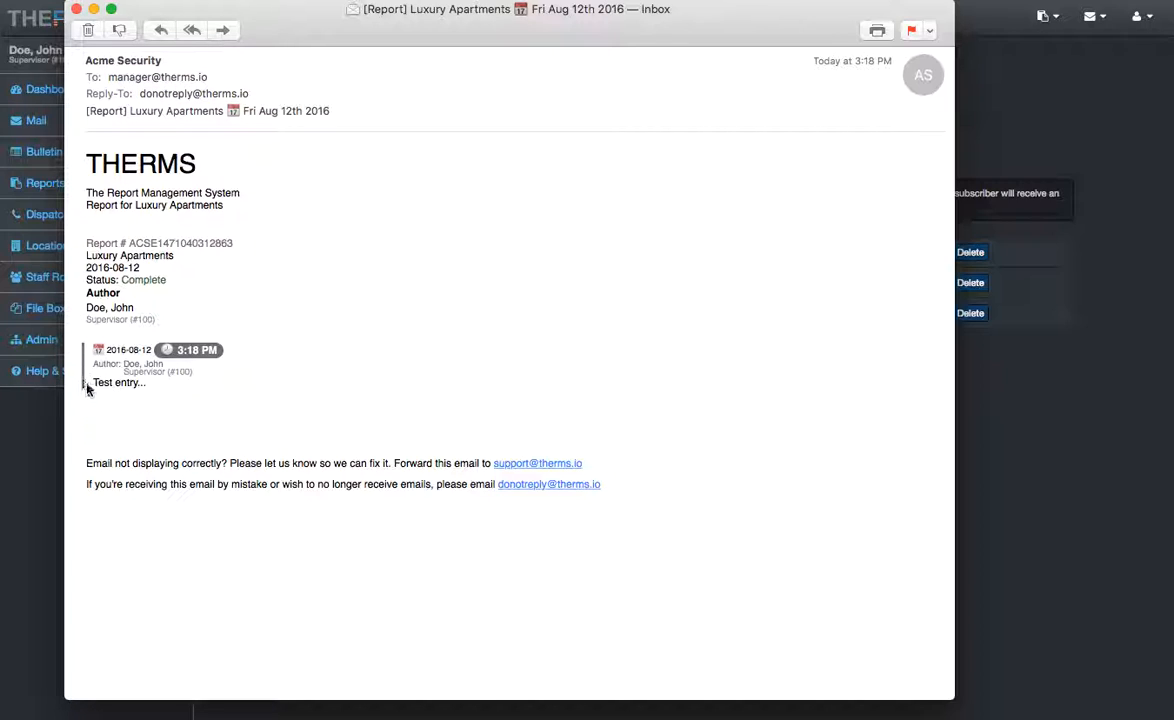
left_click_drag(93, 383, 168, 383)
left_click(168, 383)
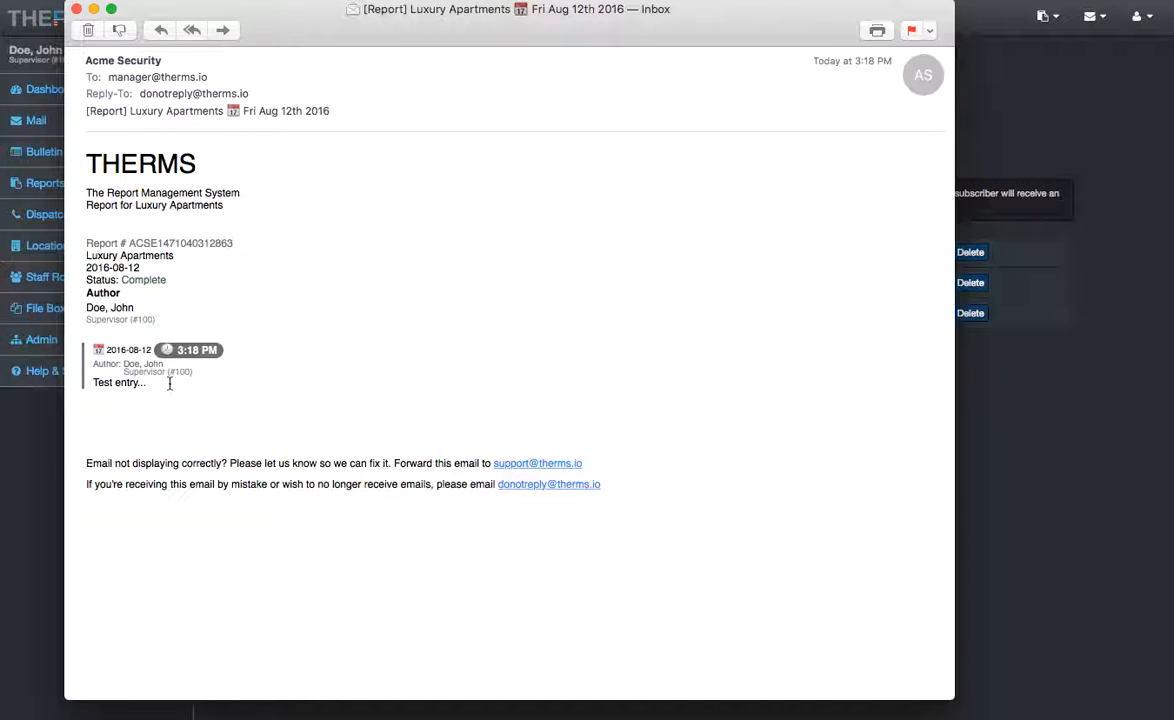
left_click(76, 10)
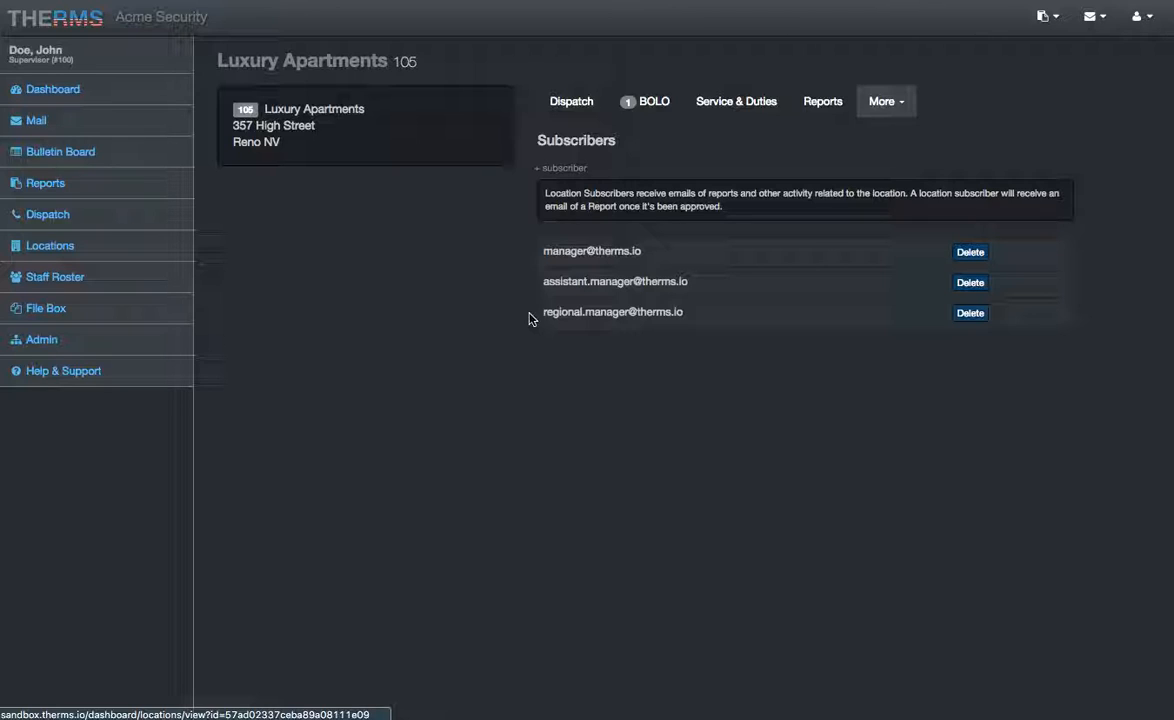
Open the 2016-08-12 Luxury Apartments report and examine the delivery and read status in its subscriber email log
left_click(822, 101)
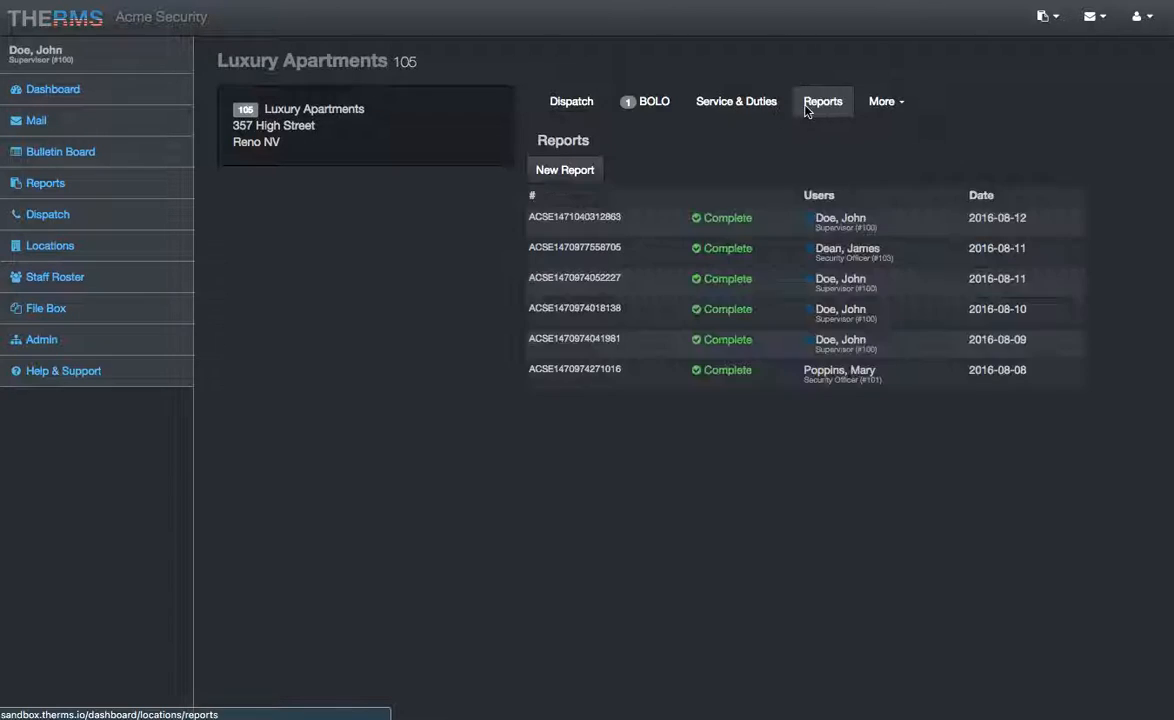
left_click(677, 220)
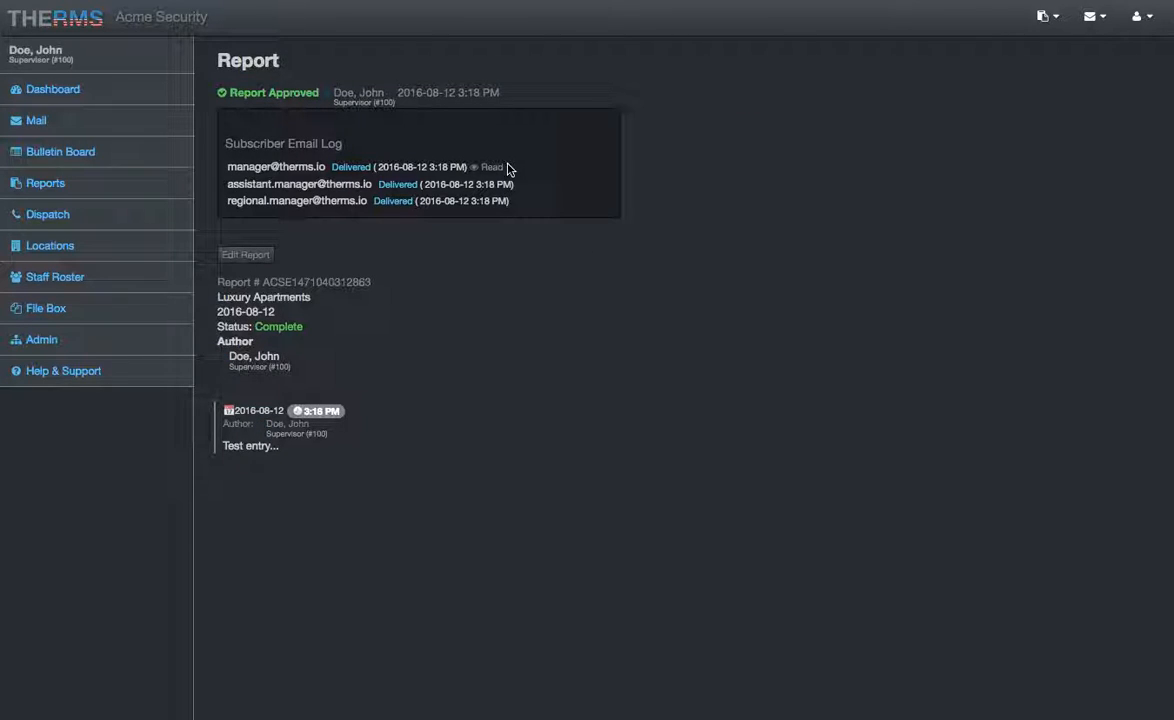
left_click(507, 168)
left_click(331, 167)
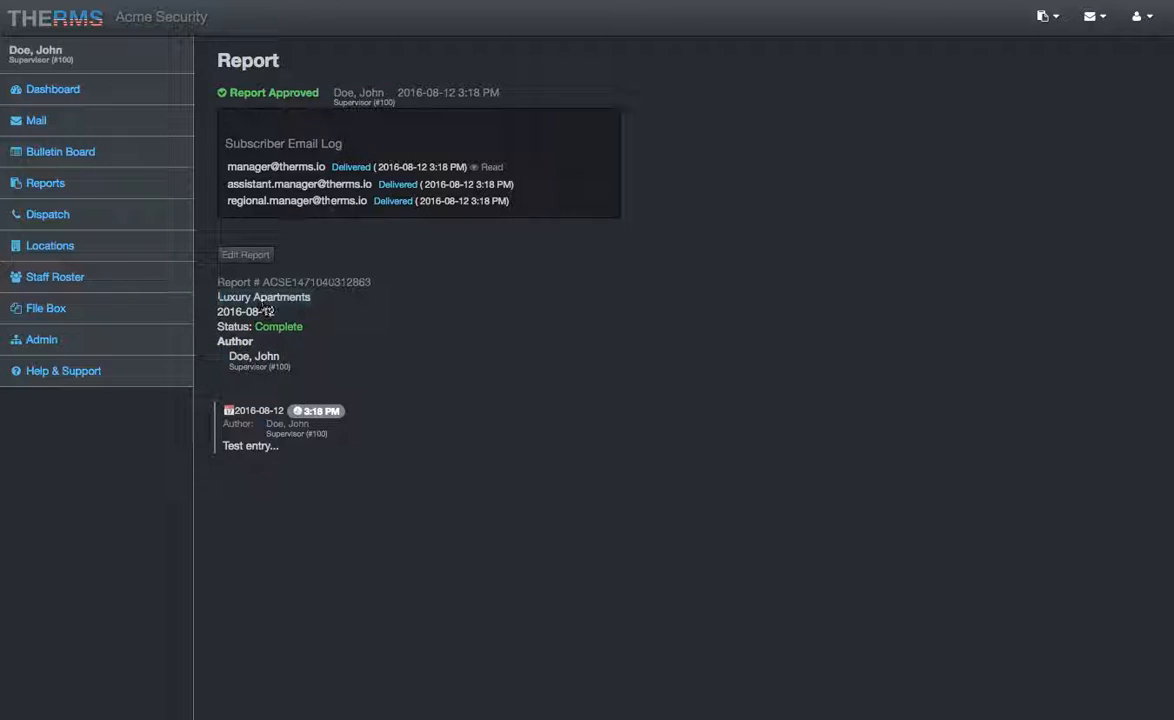
Look over the Help & Support page and return to the Luxury Apartments subscriber list
left_click(95, 373)
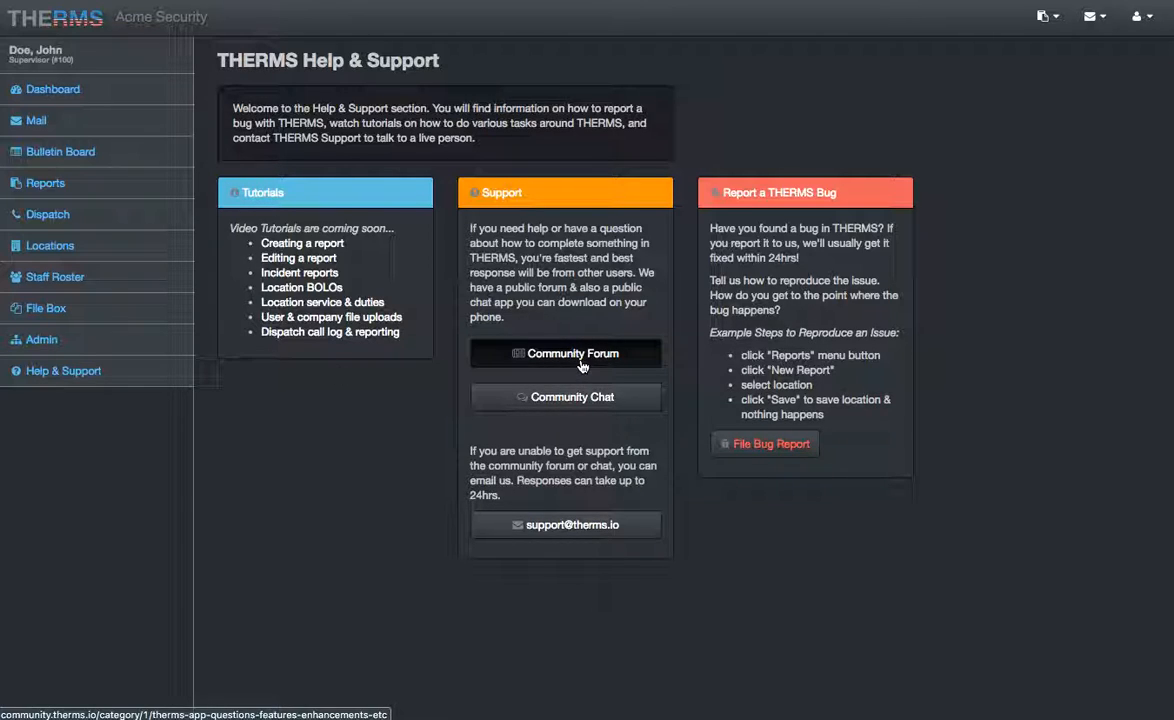
left_click(108, 250)
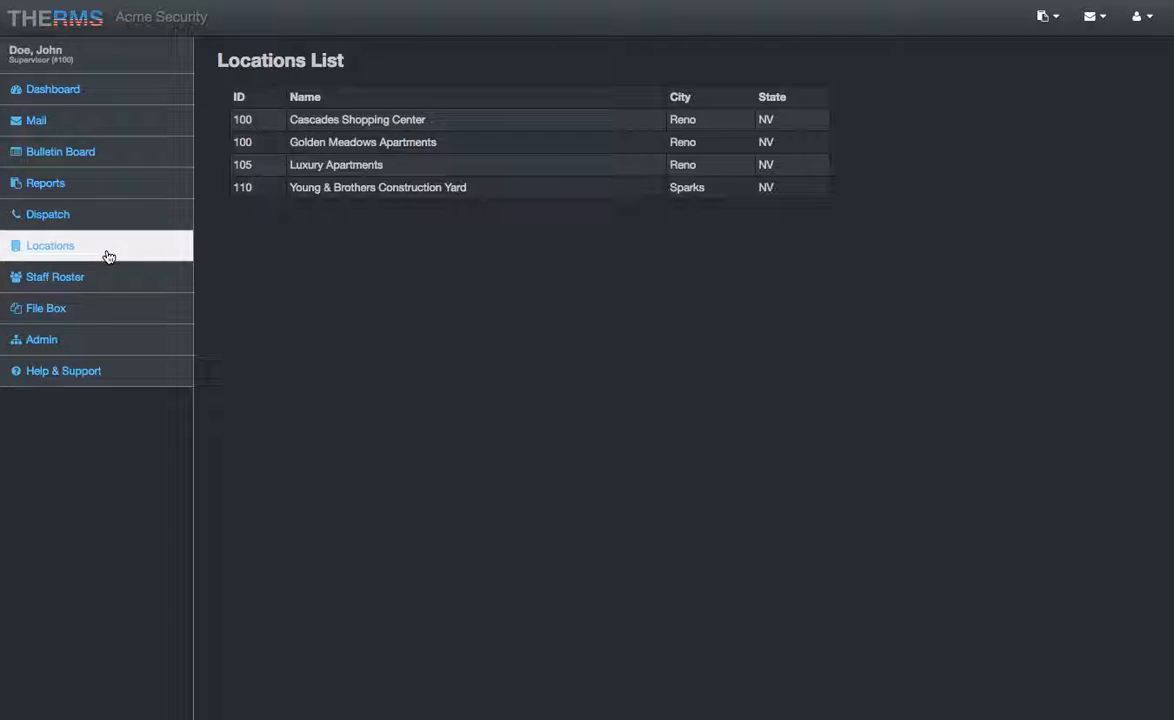
left_click(493, 164)
left_click(900, 101)
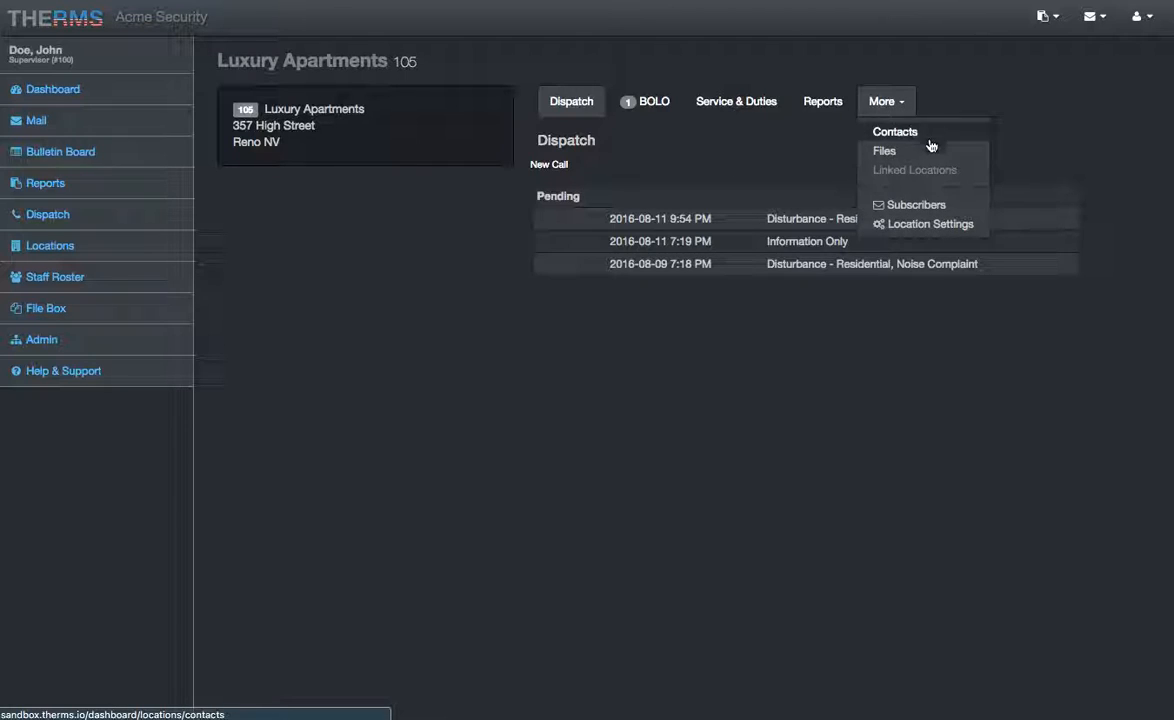
left_click(916, 205)
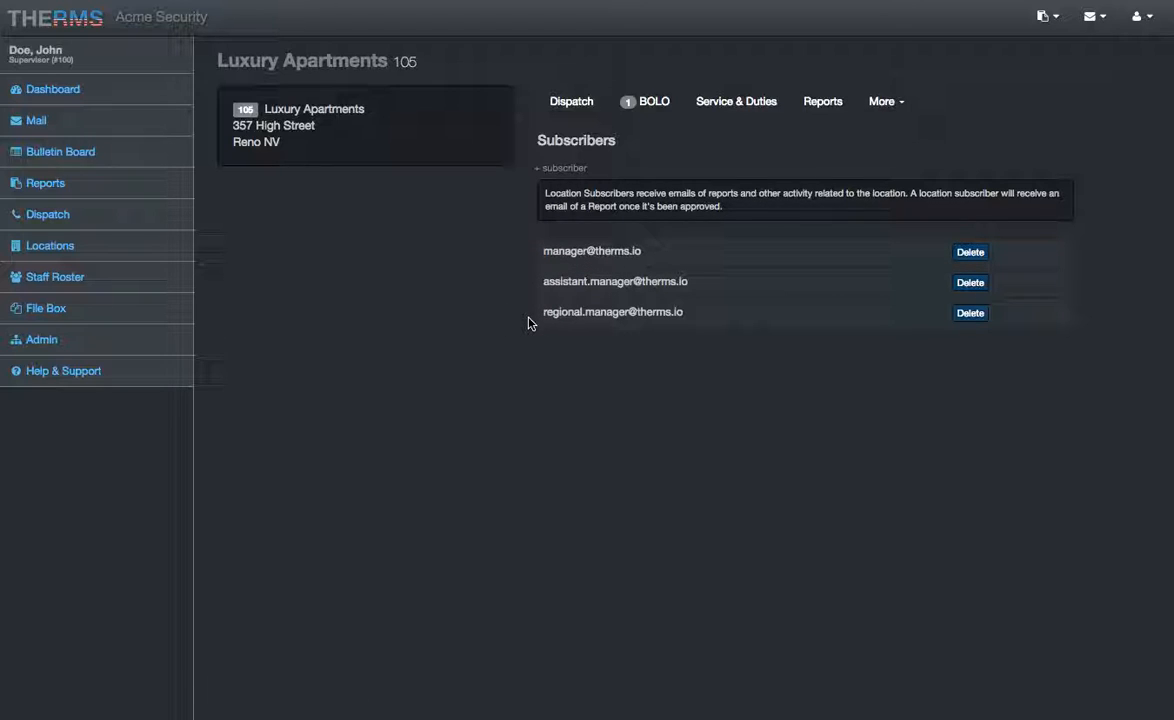
Check the Luxury Apartments location settings and show the location's active BOLO
left_click(900, 103)
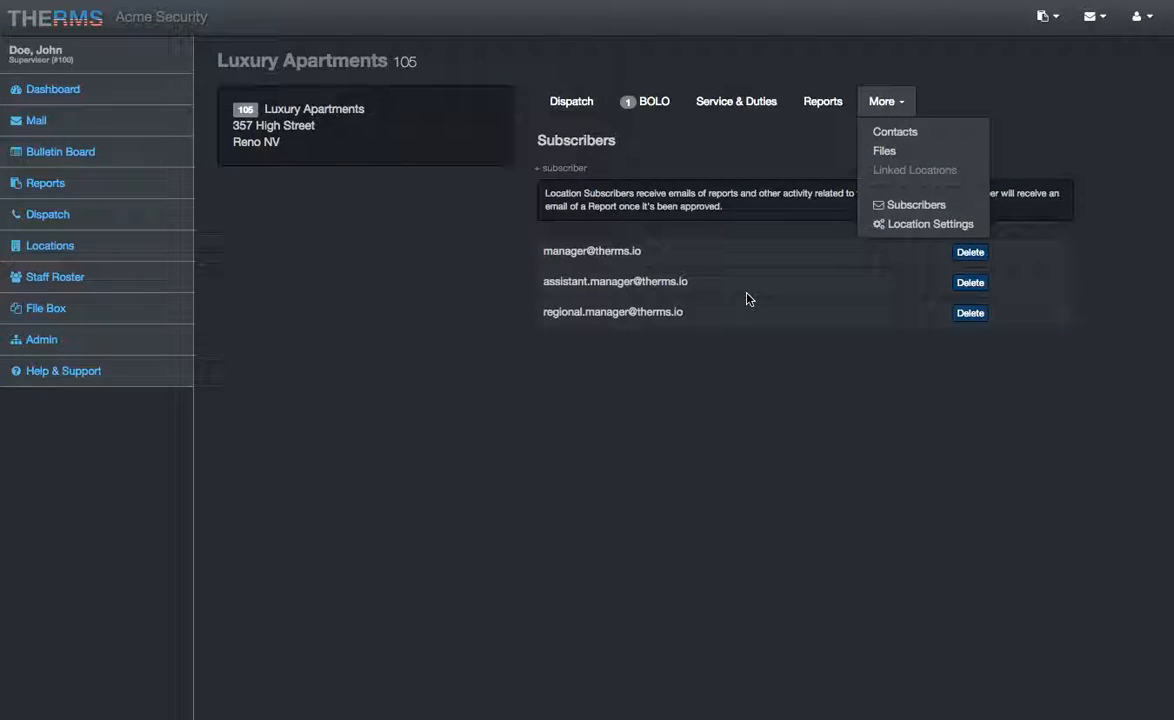
left_click(927, 226)
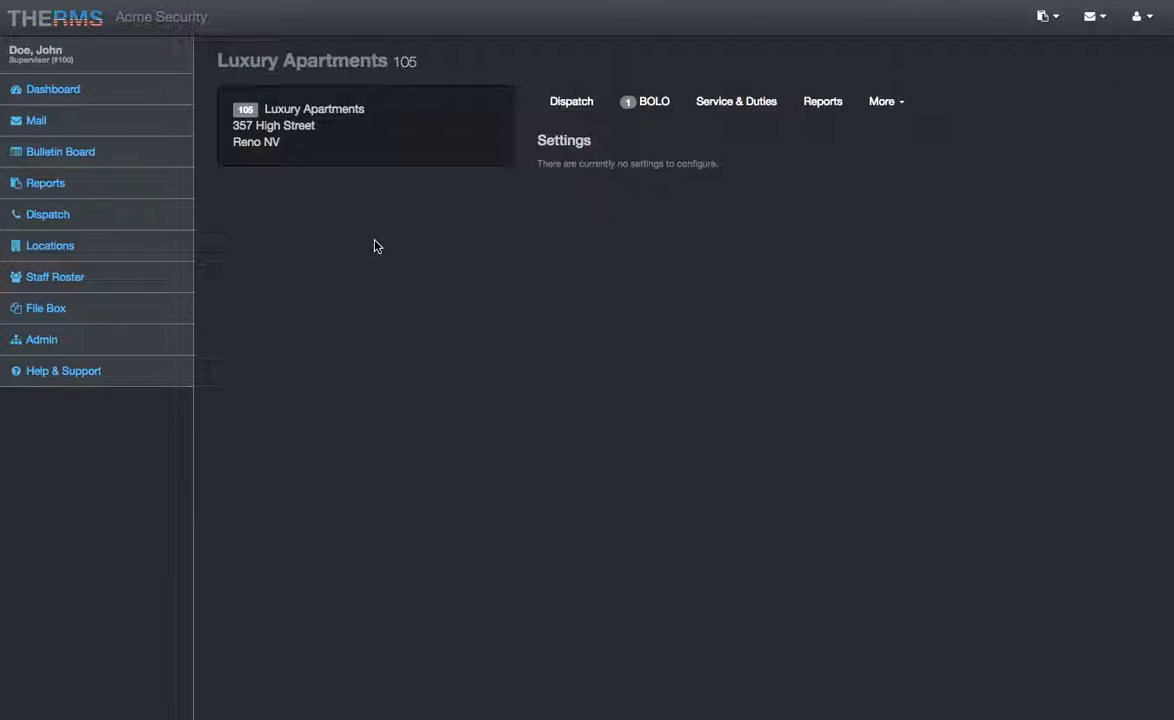
left_click(675, 106)
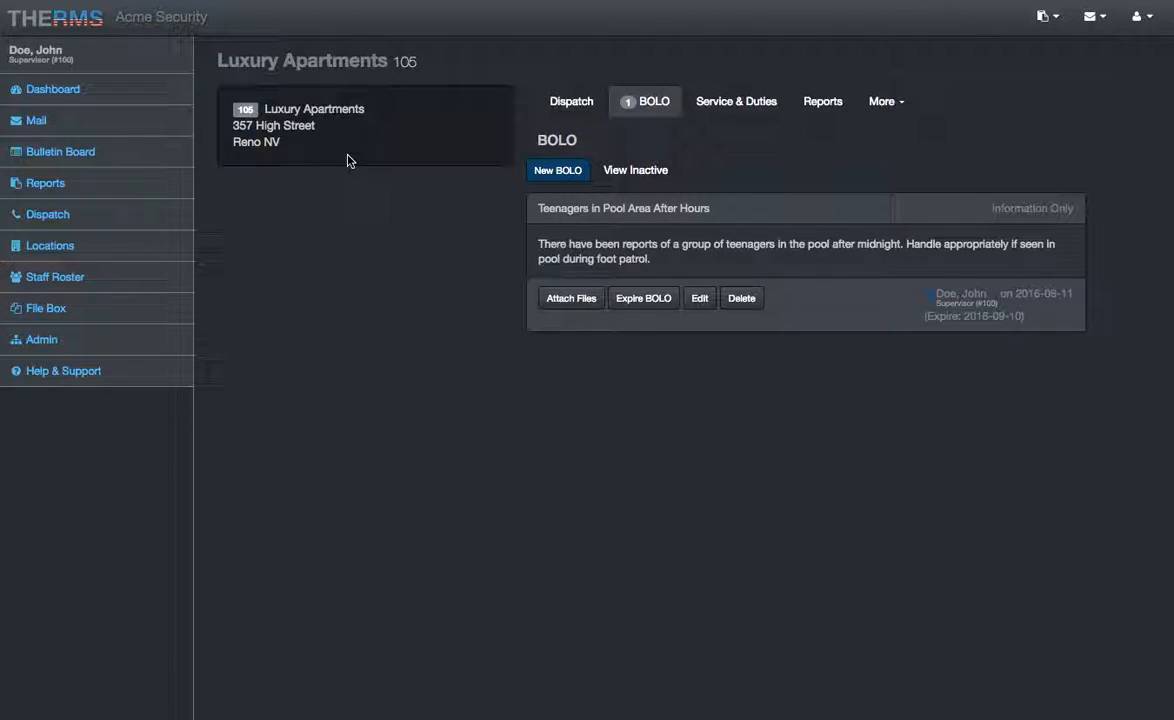
Examine the admin location list, switching between its active and inactive locations
left_click(81, 341)
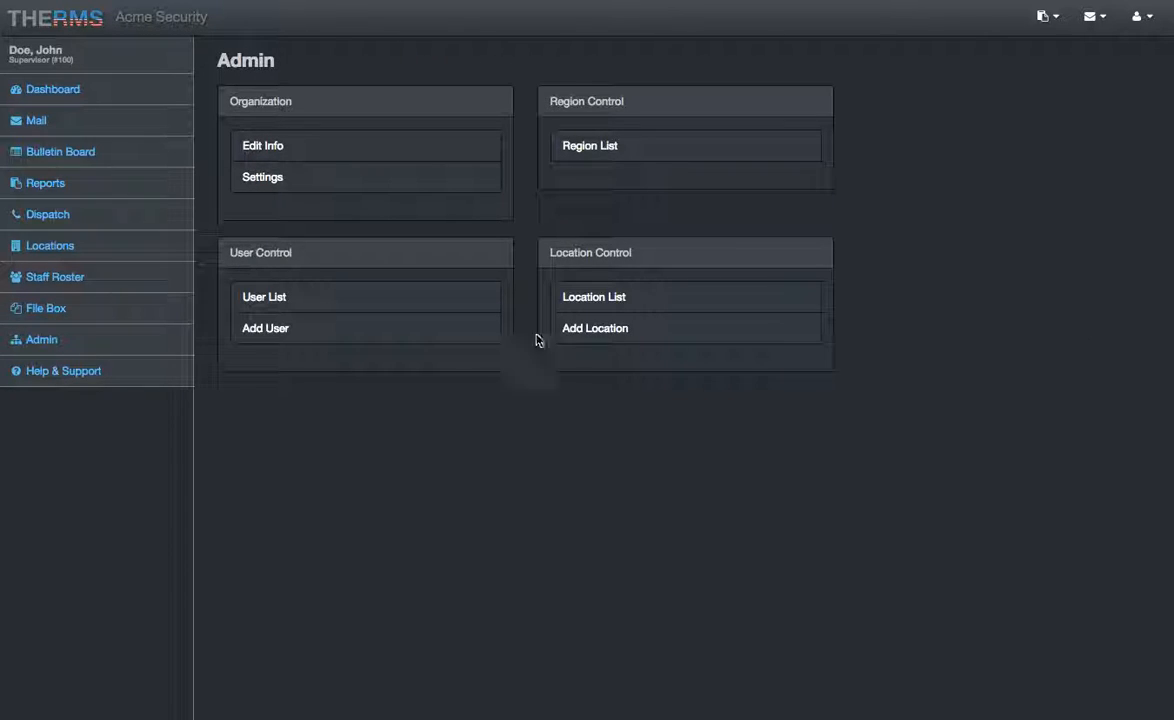
left_click(596, 300)
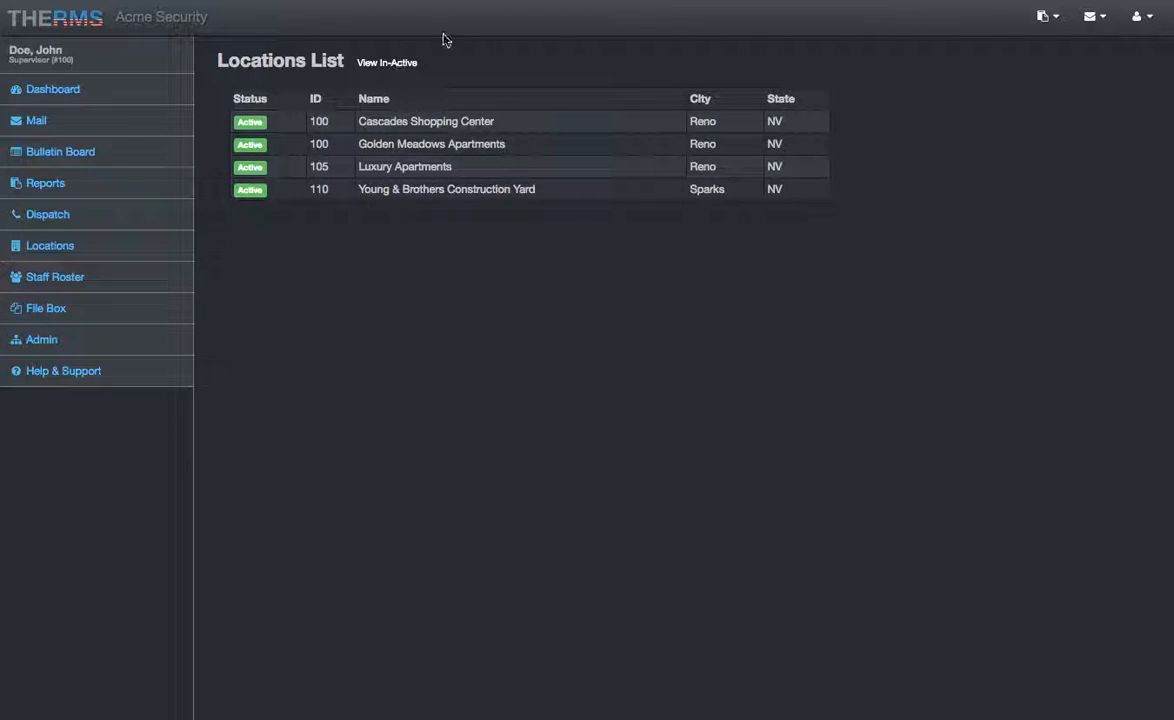
left_click(402, 63)
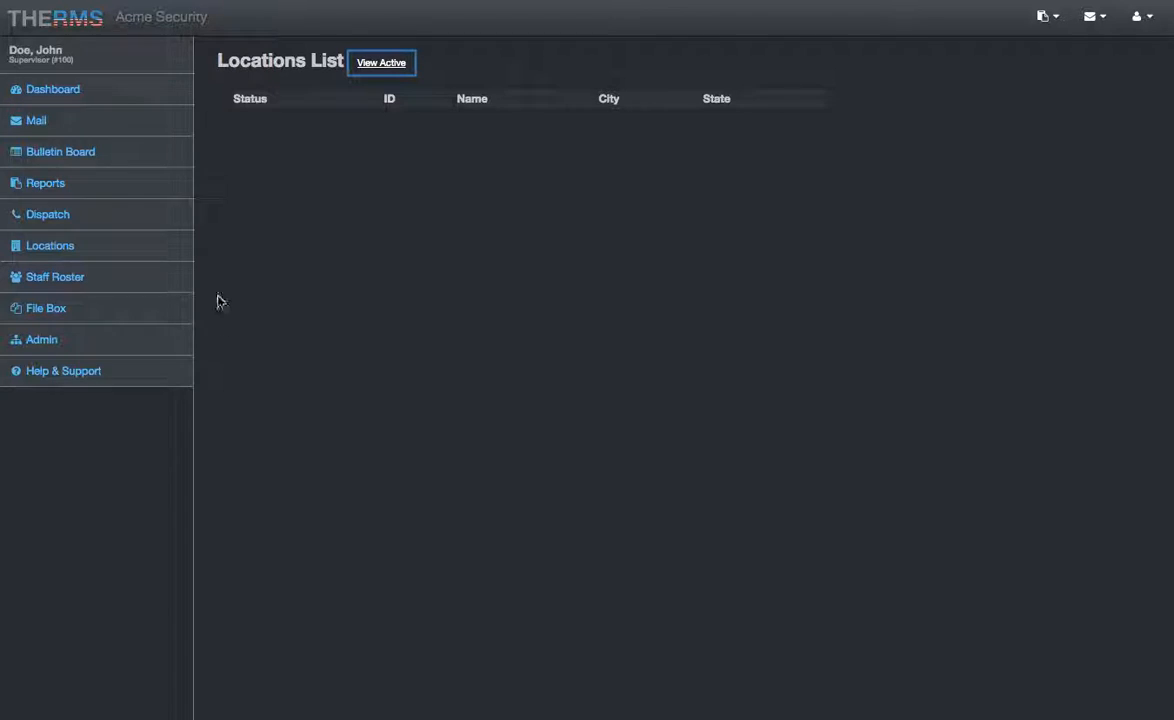
left_click(210, 123)
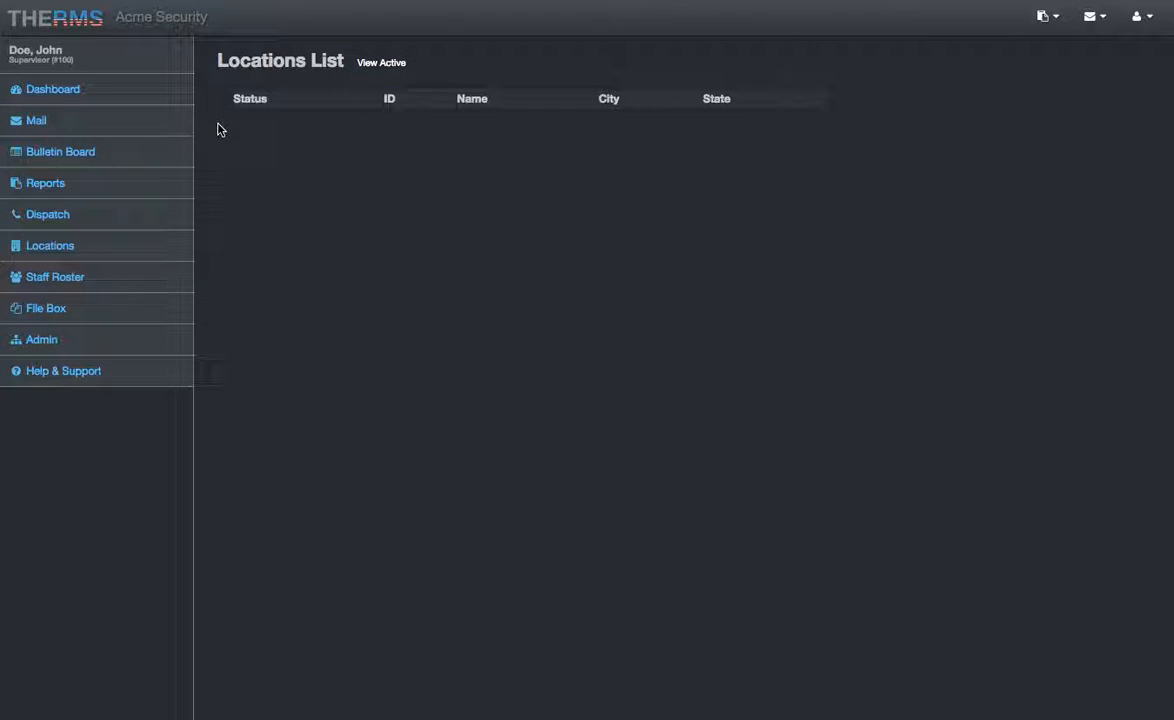
left_click(296, 123)
left_click(381, 63)
left_click(215, 118)
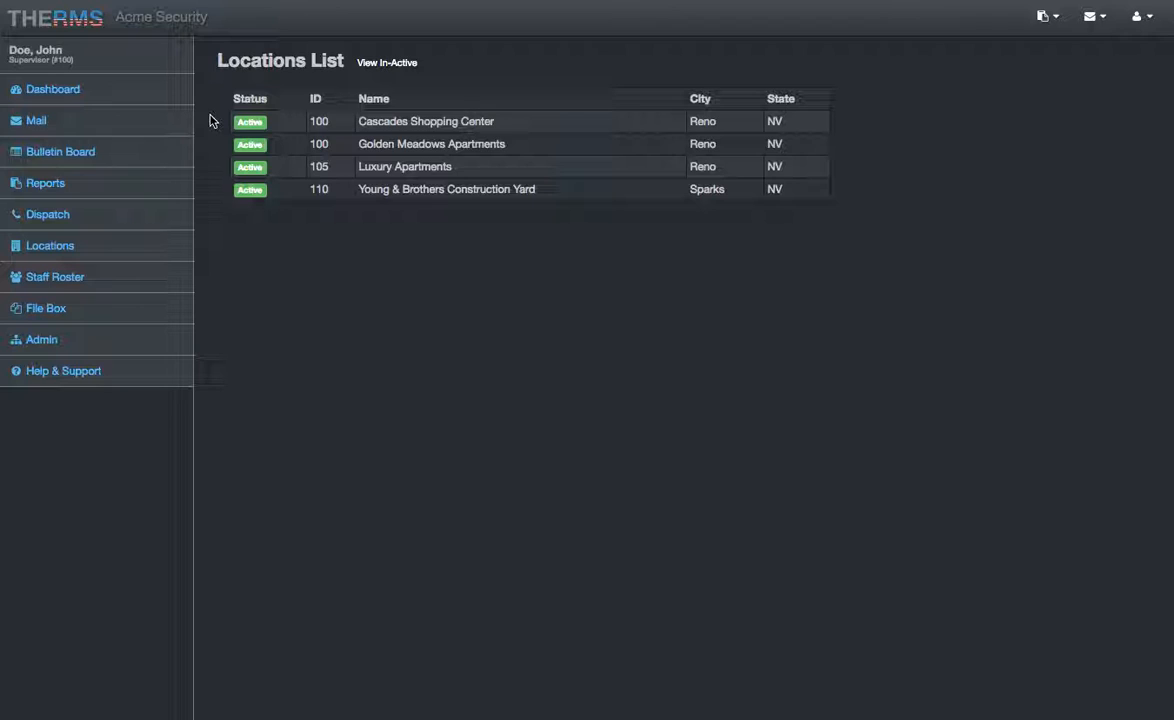
left_click(210, 120)
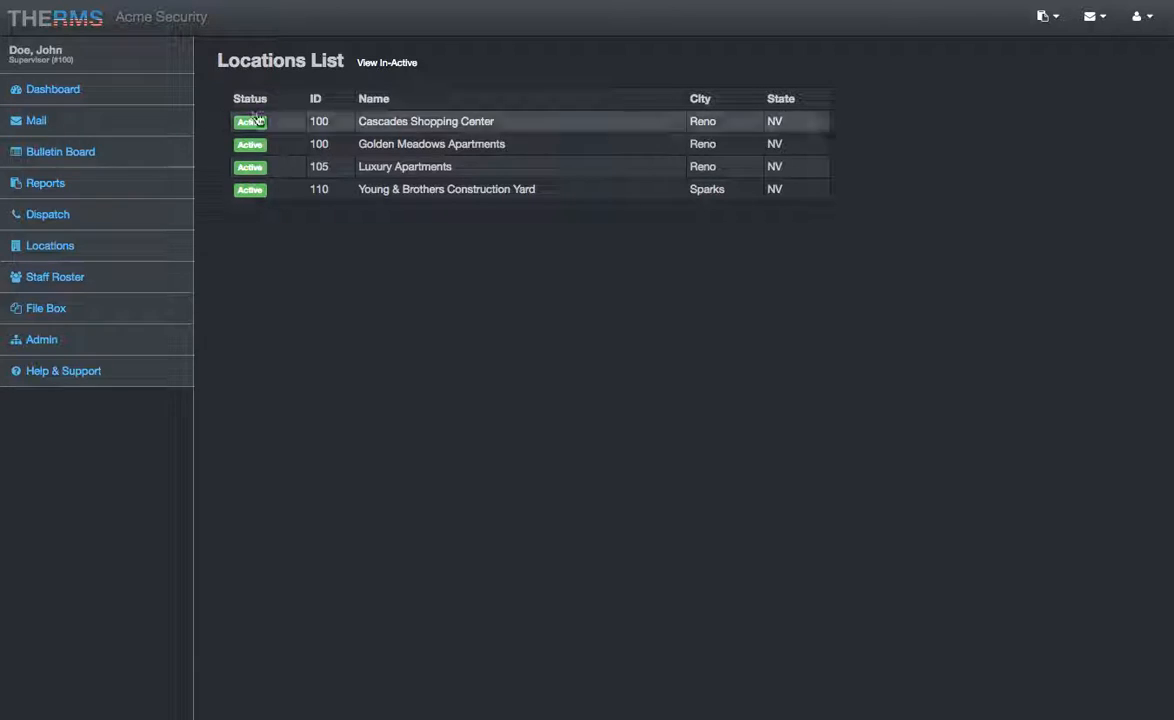
left_click(382, 62)
left_click(383, 62)
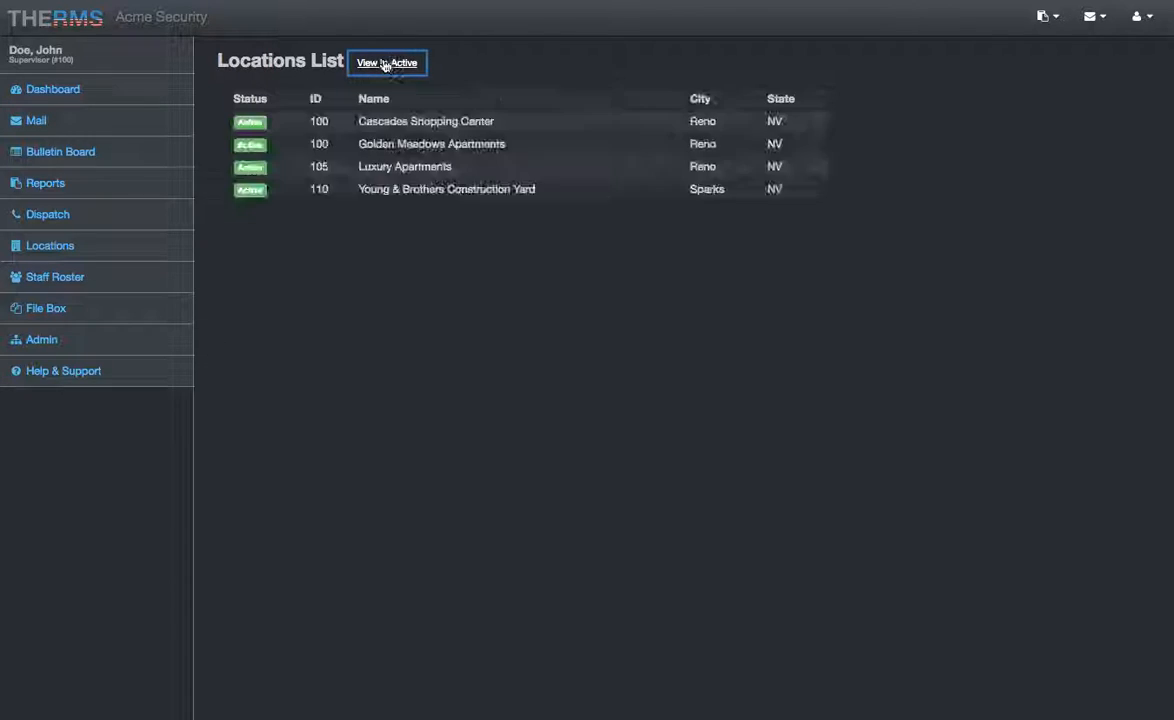
left_click(207, 121)
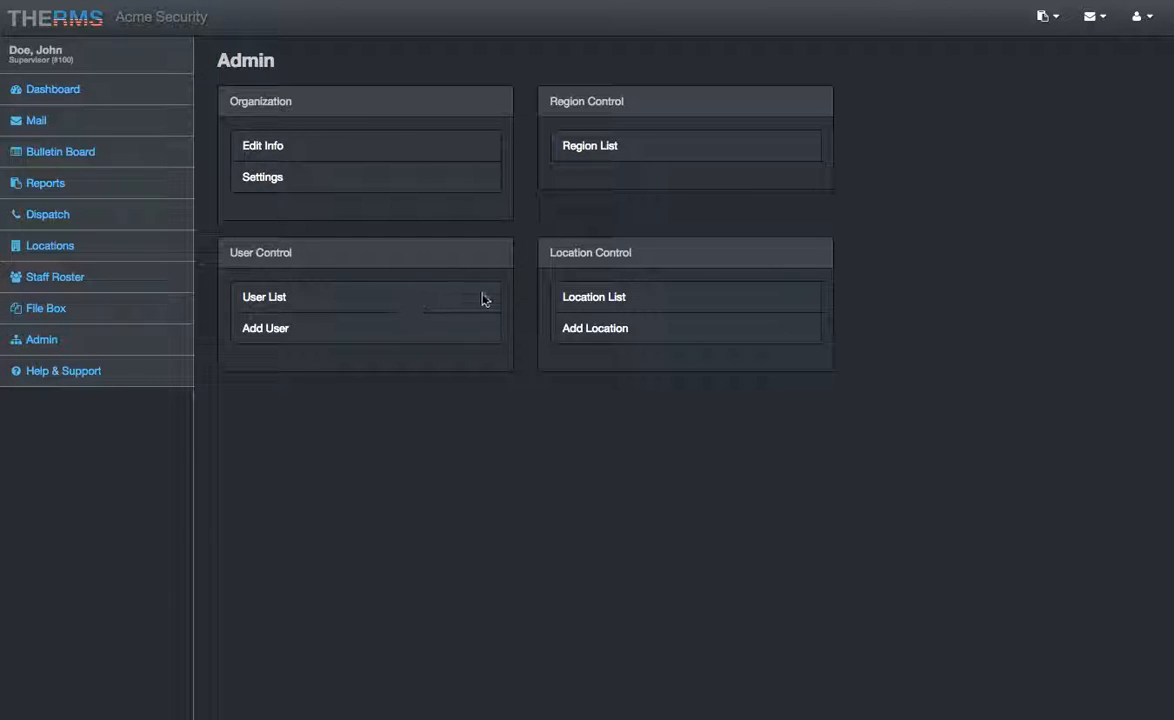
Start adding a new location from the admin area, beginning with its number/ID
left_click(565, 334)
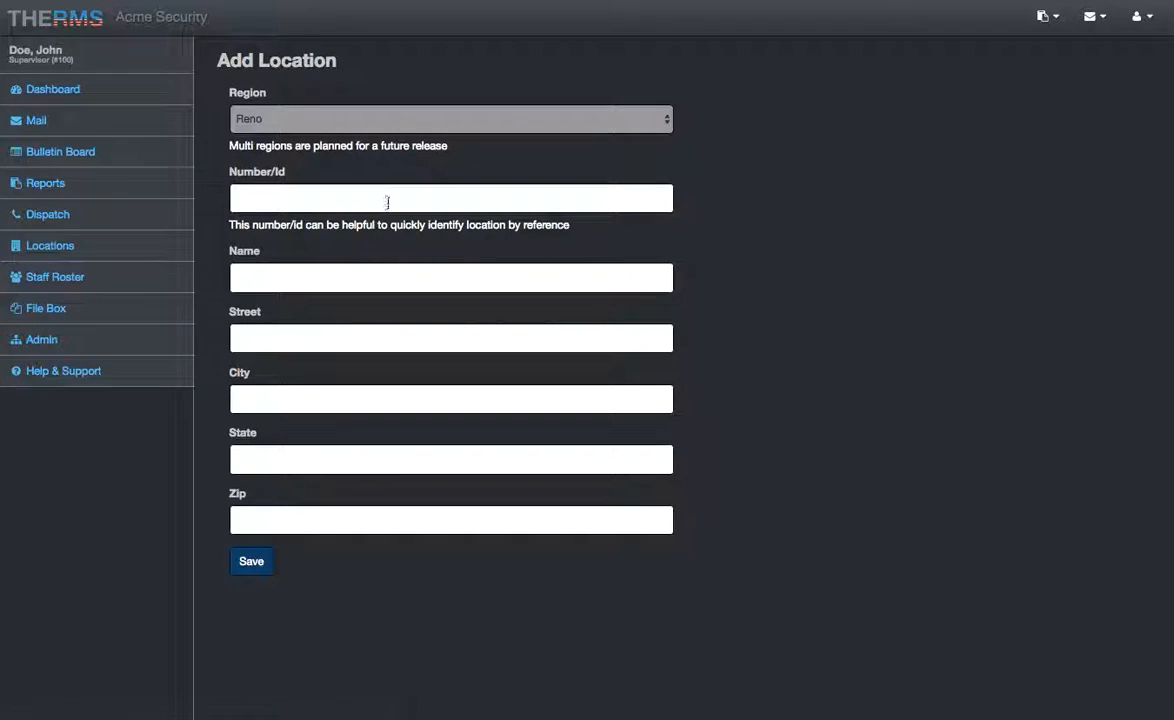
left_click(390, 202)
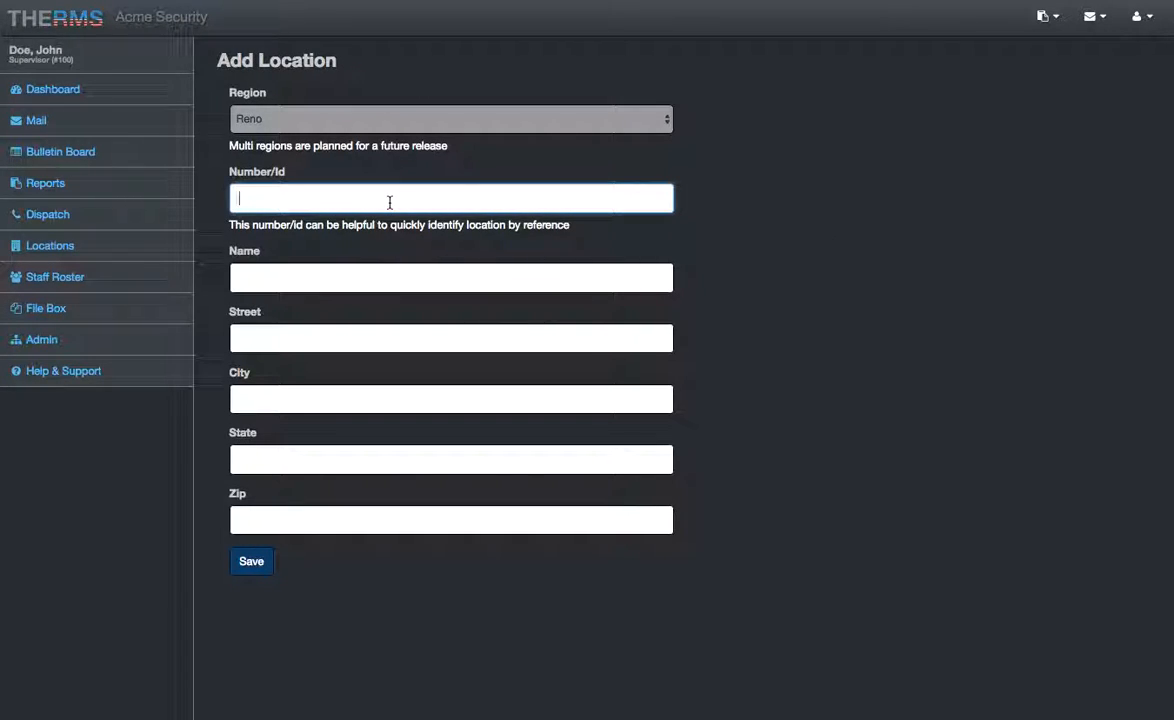
type("D")
key("BackSpace")
key("BackSpace")
key("BackSpace")
type("Apartments-1")
key("ctrl+a")
key("BackSpace")
Give the new location the number/ID 12ABC and the name My Location, fill in its street address, city Reno and state CA, and save it
type("12ABC")
left_click(240, 278)
type("My ")
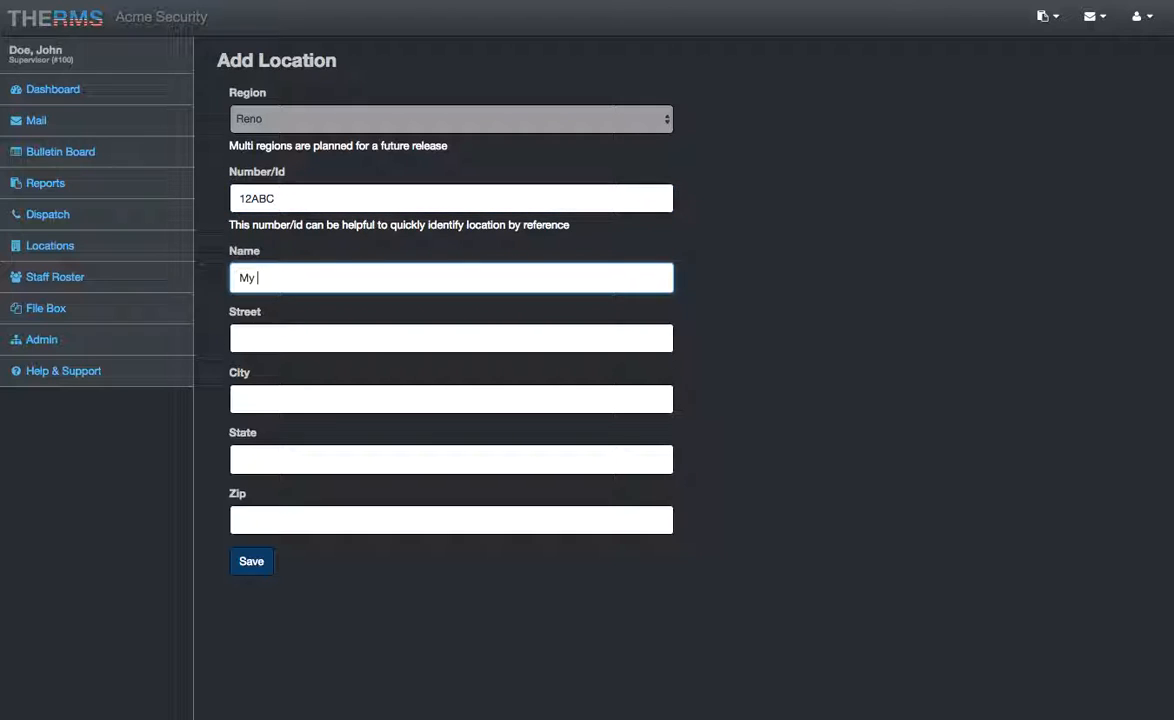
type("Location")
key("Tab")
type("123 Abc Street")
key("Tab")
type("Reno")
key("Tab")
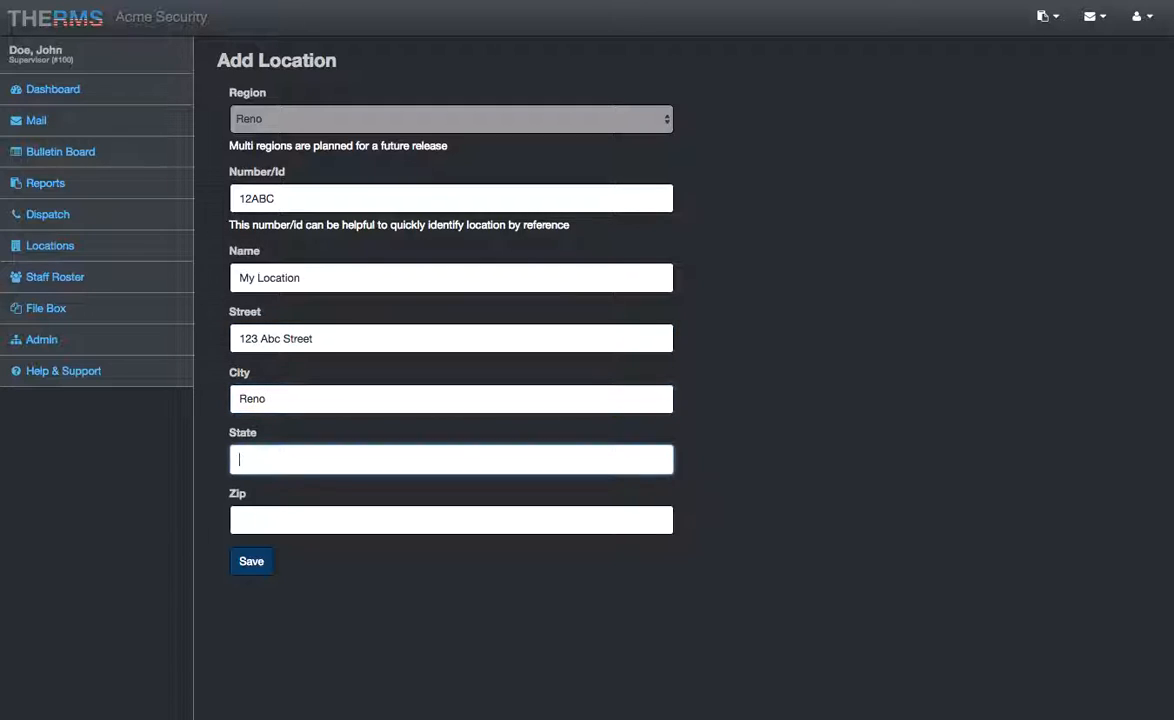
type("CA")
key("Tab")
key("Tab")
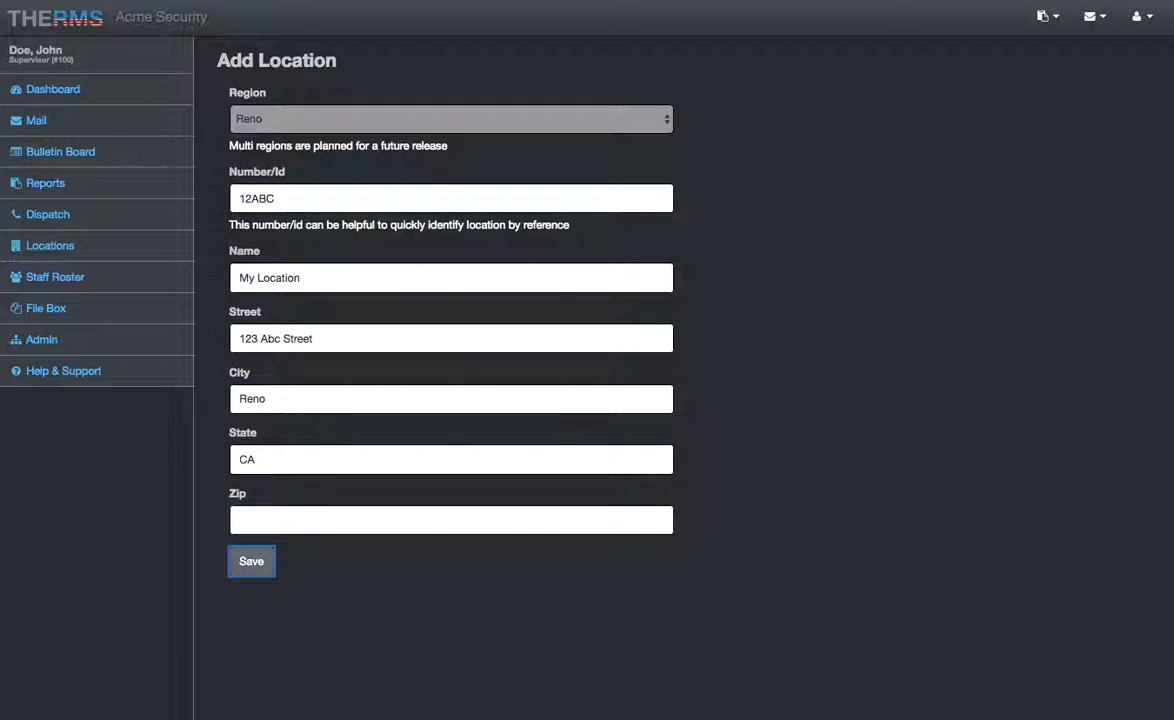
left_click(256, 563)
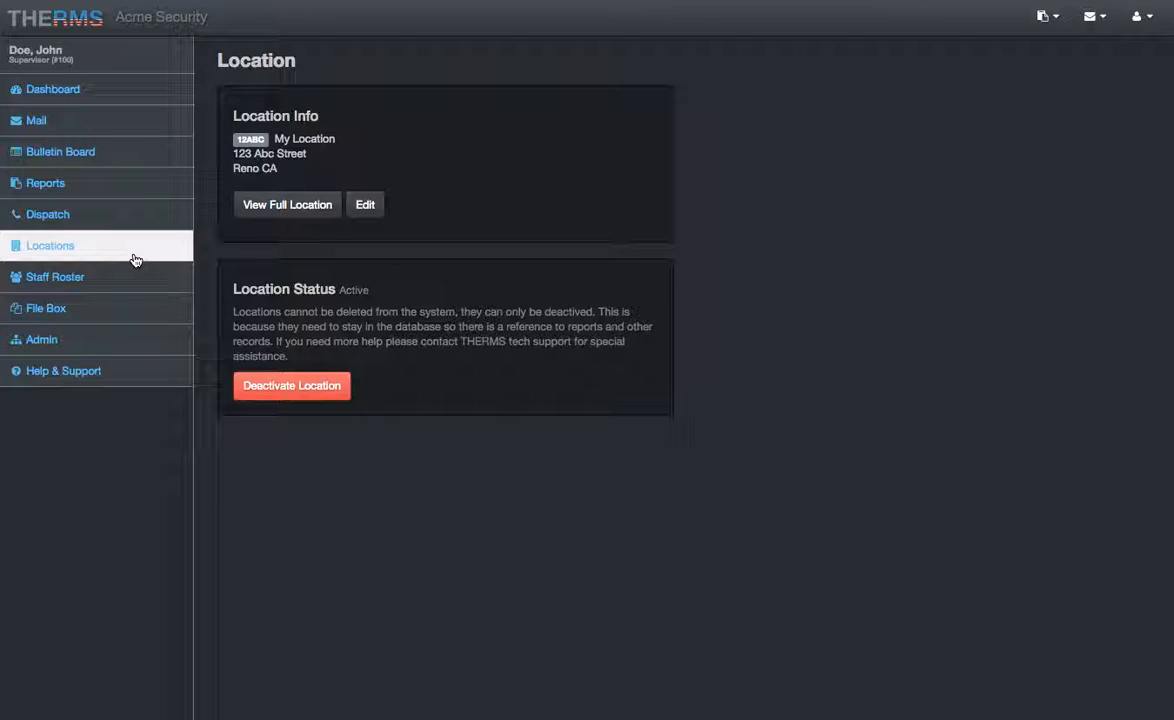
Look over My Location's full page with its service duties and BOLOs, and view its edit form
left_click(288, 207)
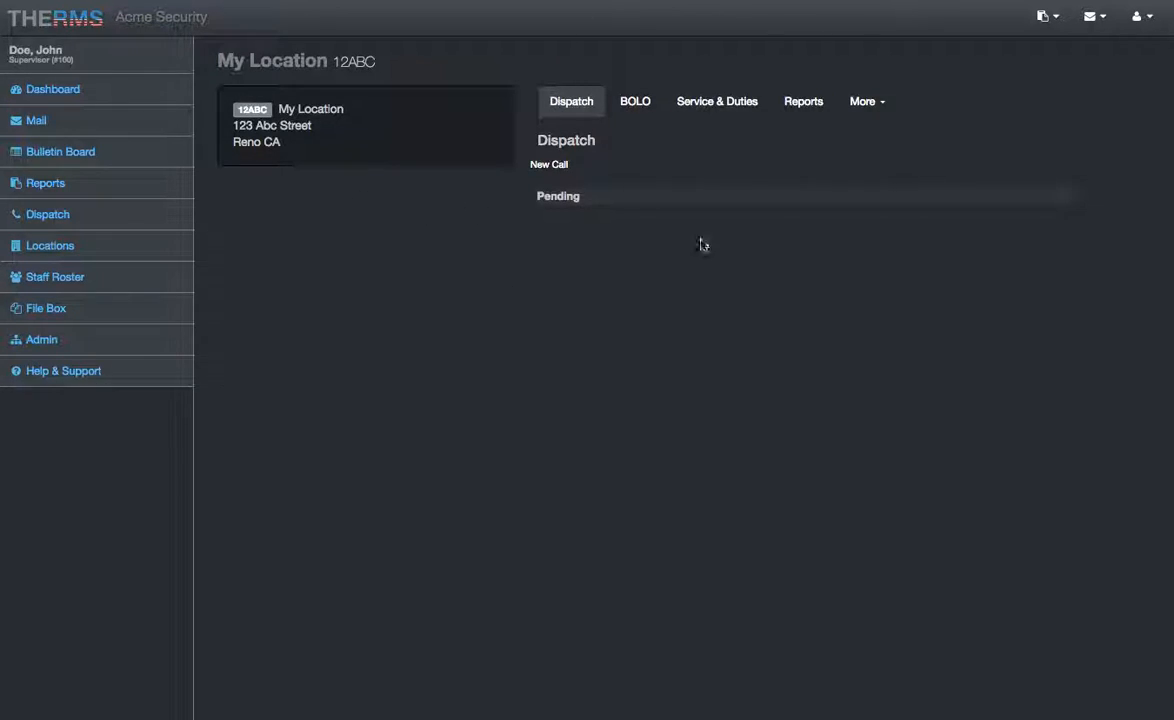
left_click(750, 108)
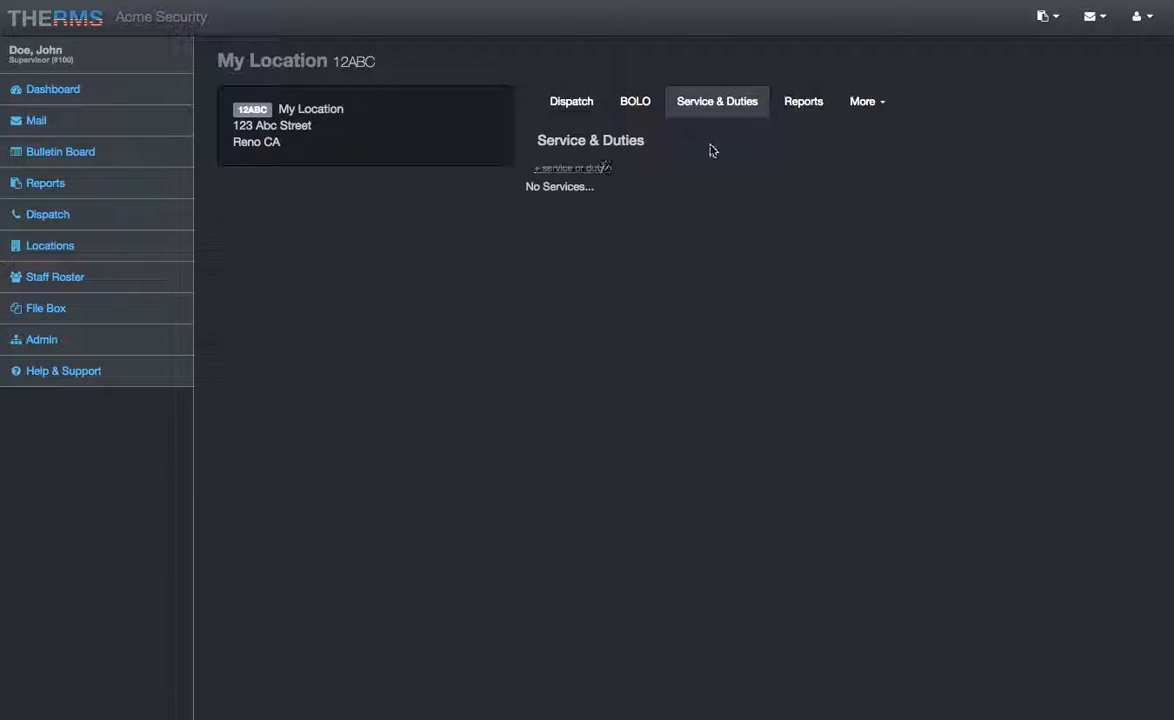
left_click(635, 104)
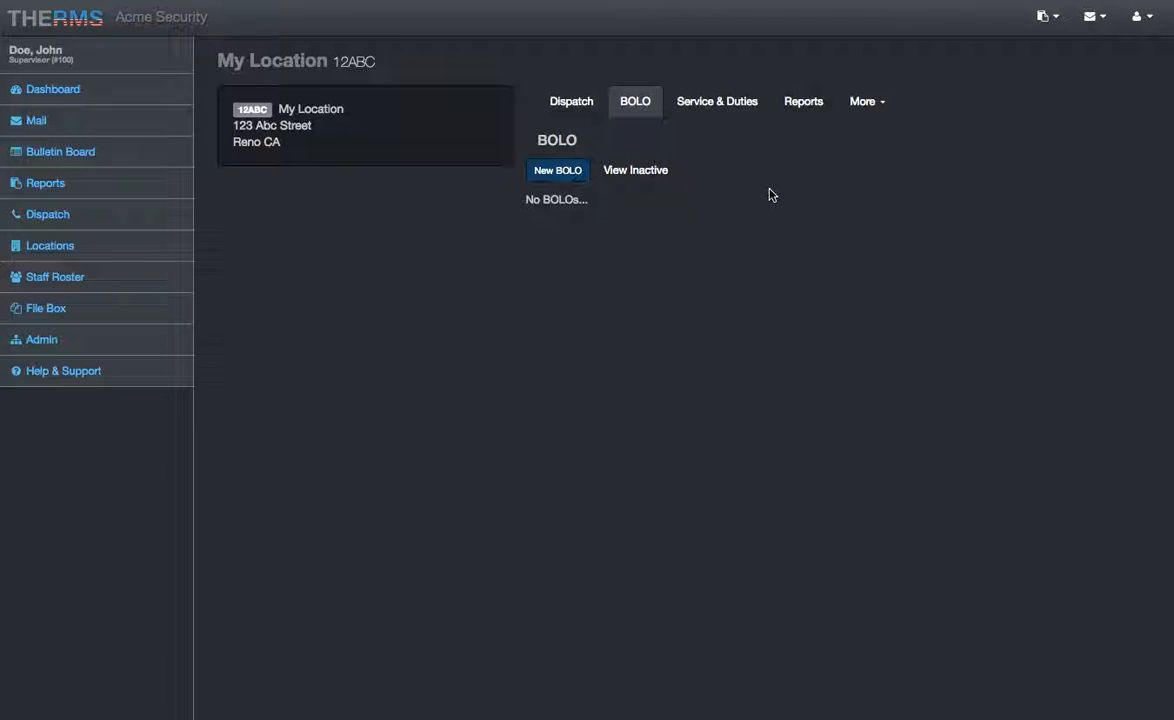
left_click(370, 135)
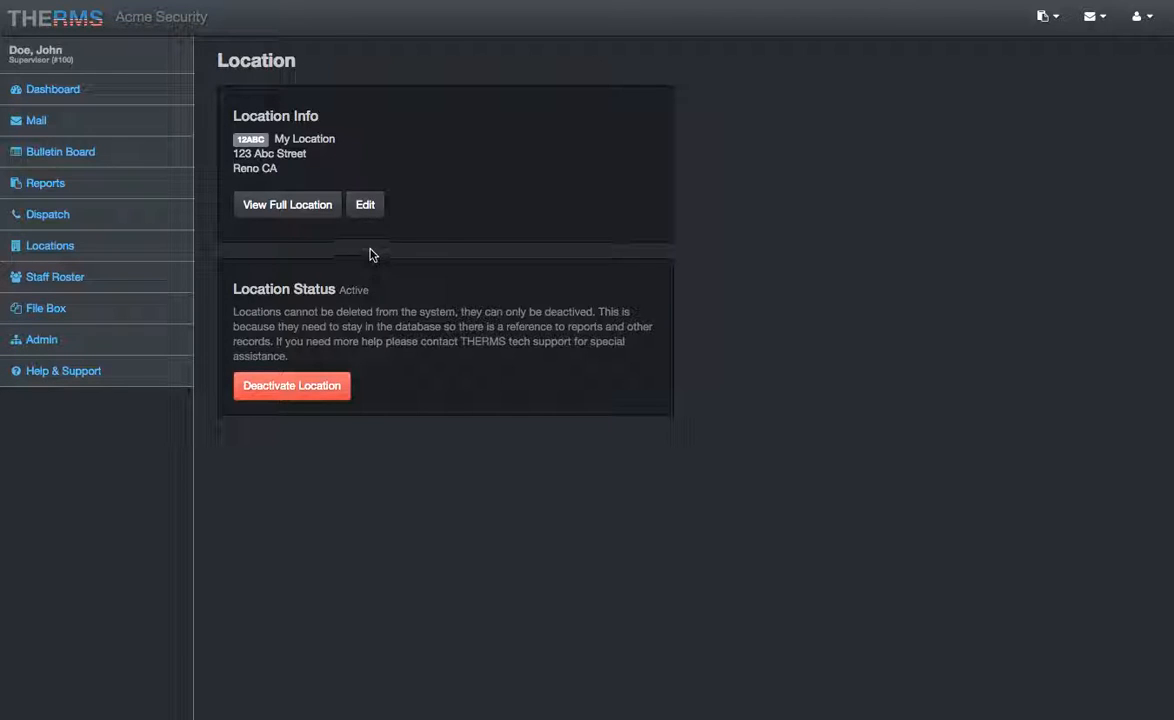
left_click(366, 207)
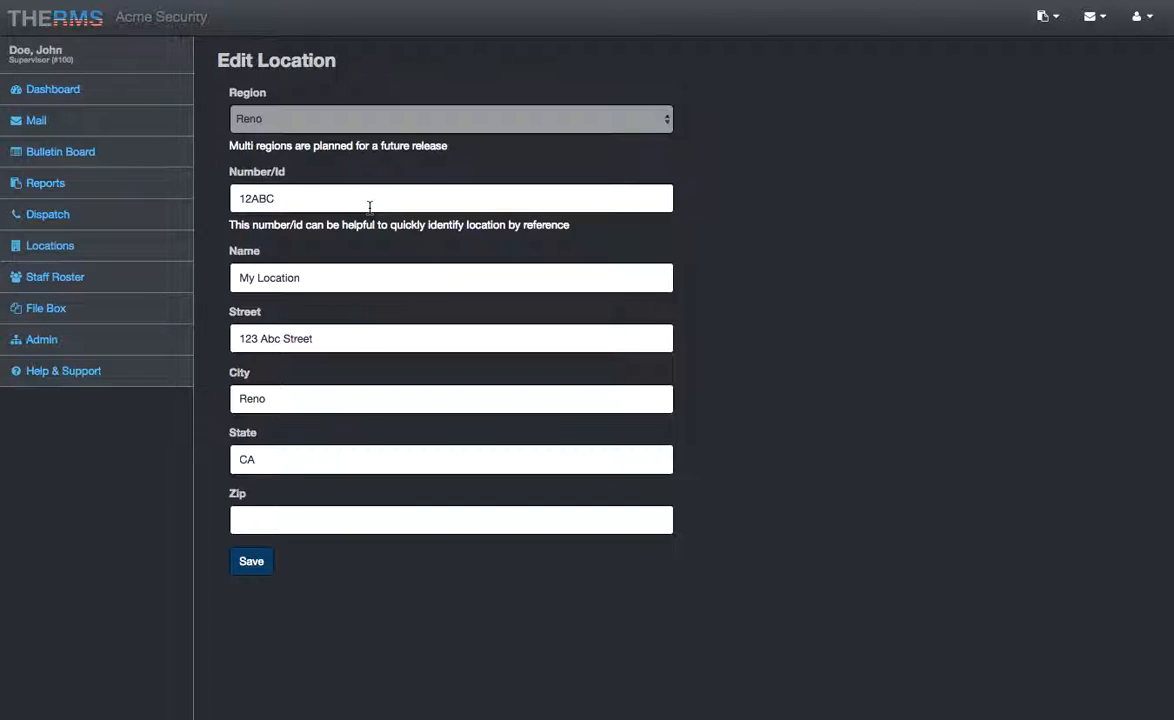
Edit My Location from the admin location list, setting its number/ID to 120 and its name to My Location Apartments, and save
left_click(112, 341)
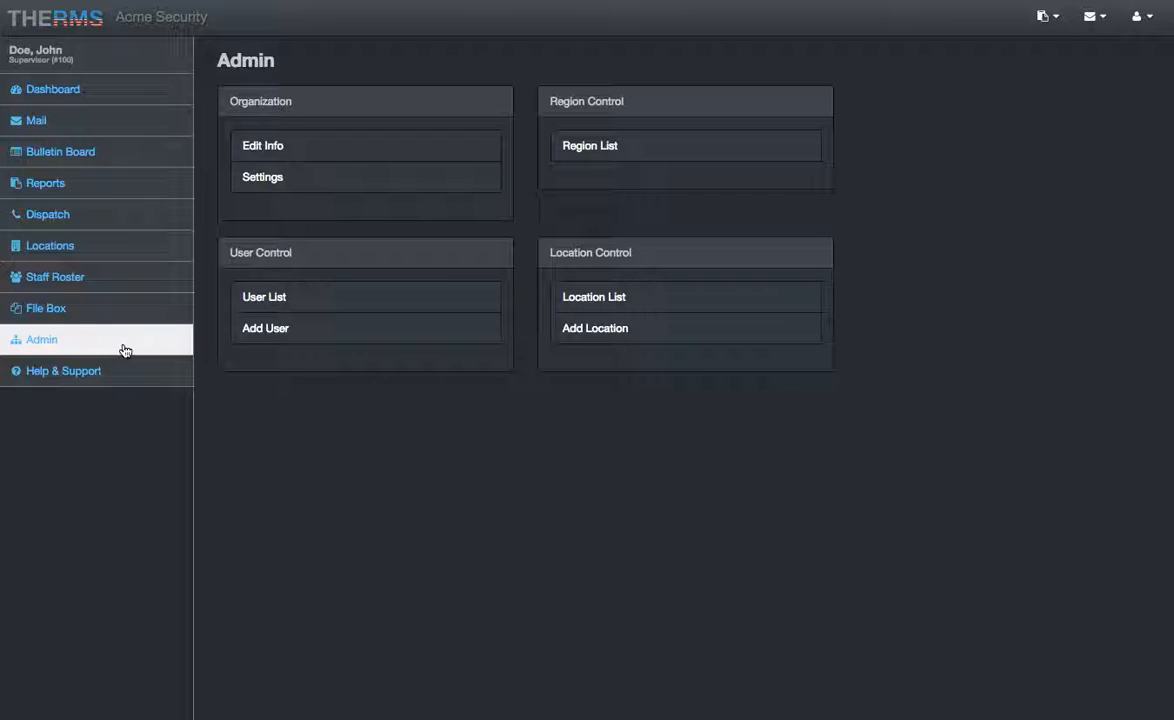
left_click(596, 298)
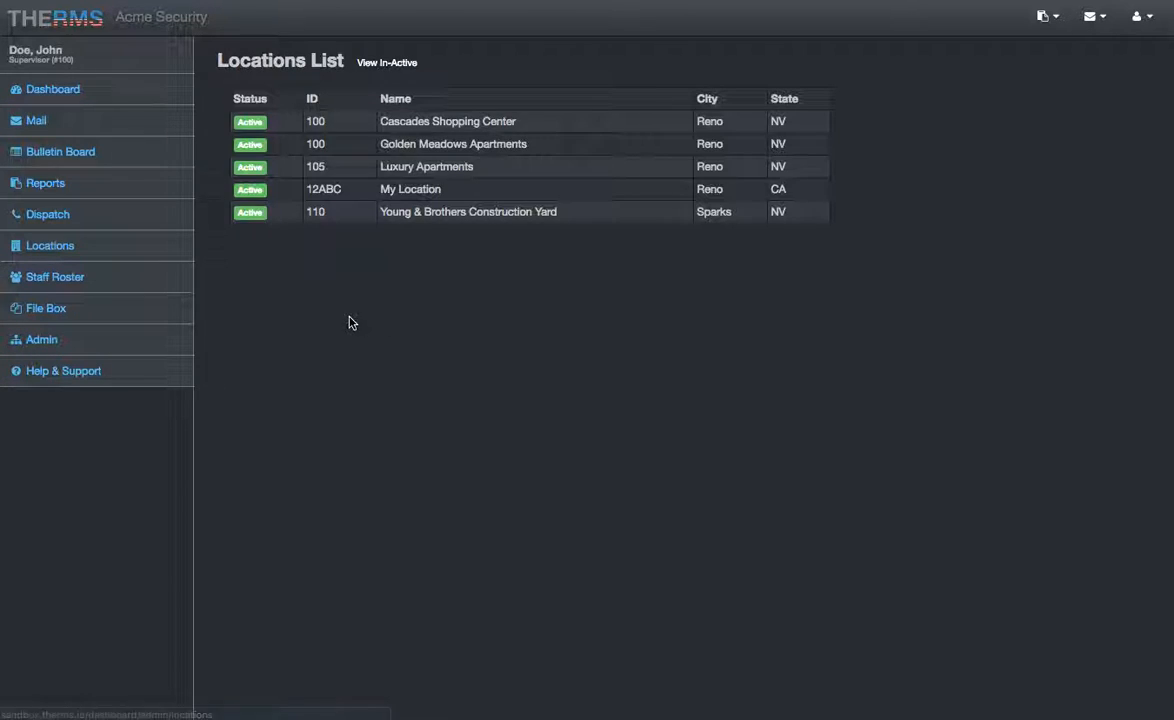
left_click(352, 192)
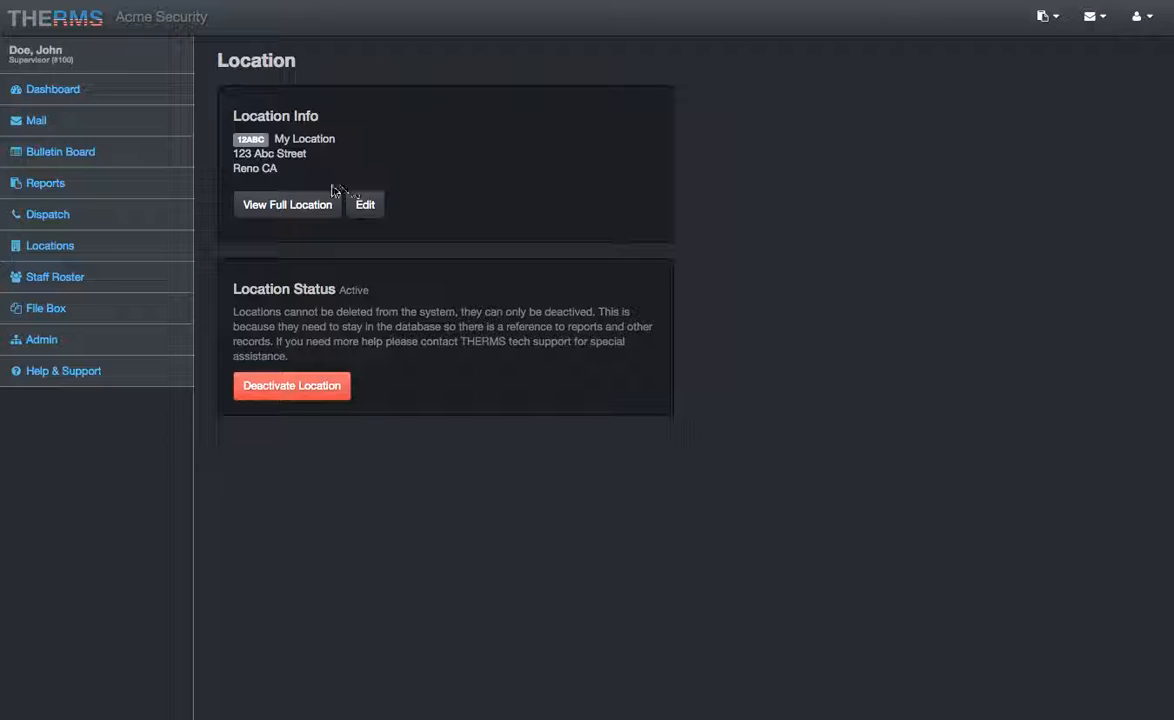
left_click(365, 206)
left_click(328, 191)
key("BackSpace")
key("BackSpace")
key("BackSpace")
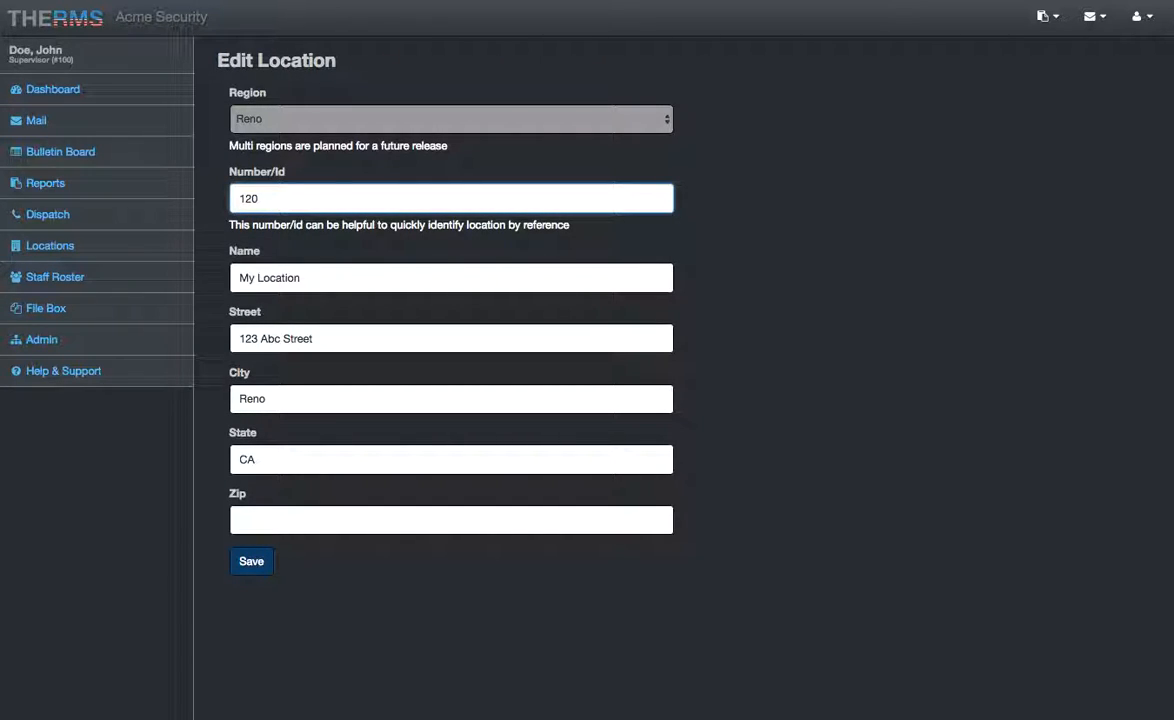
left_click(319, 280)
type("Apartments")
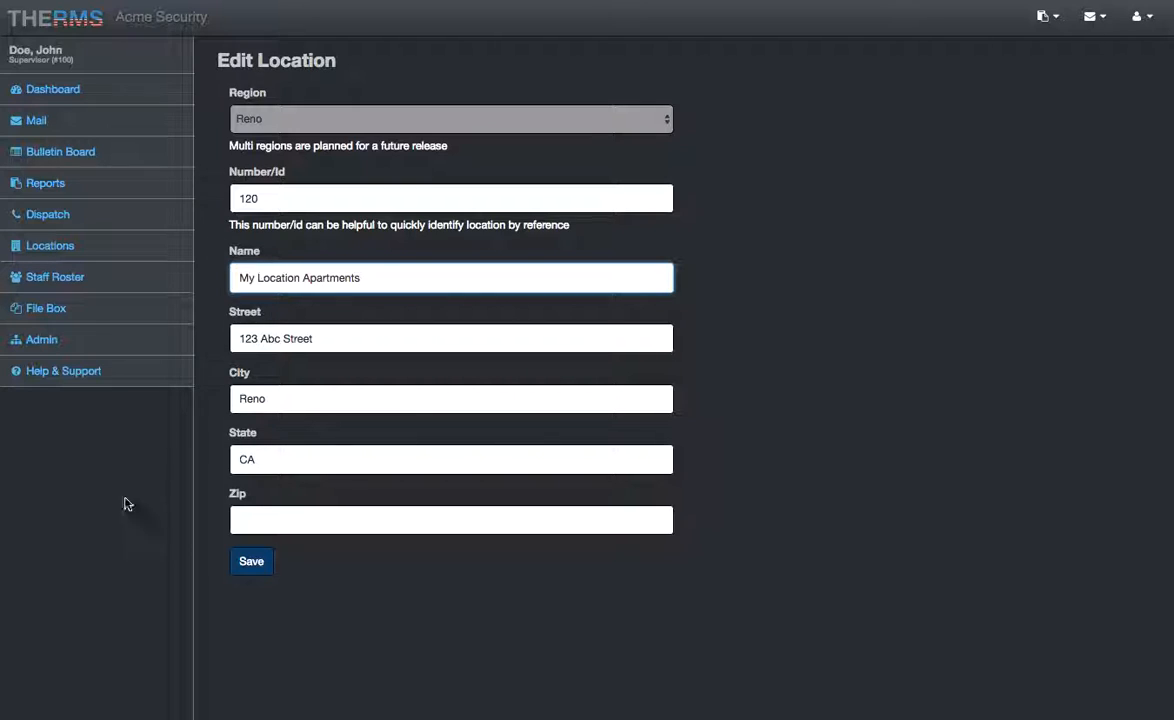
left_click(250, 561)
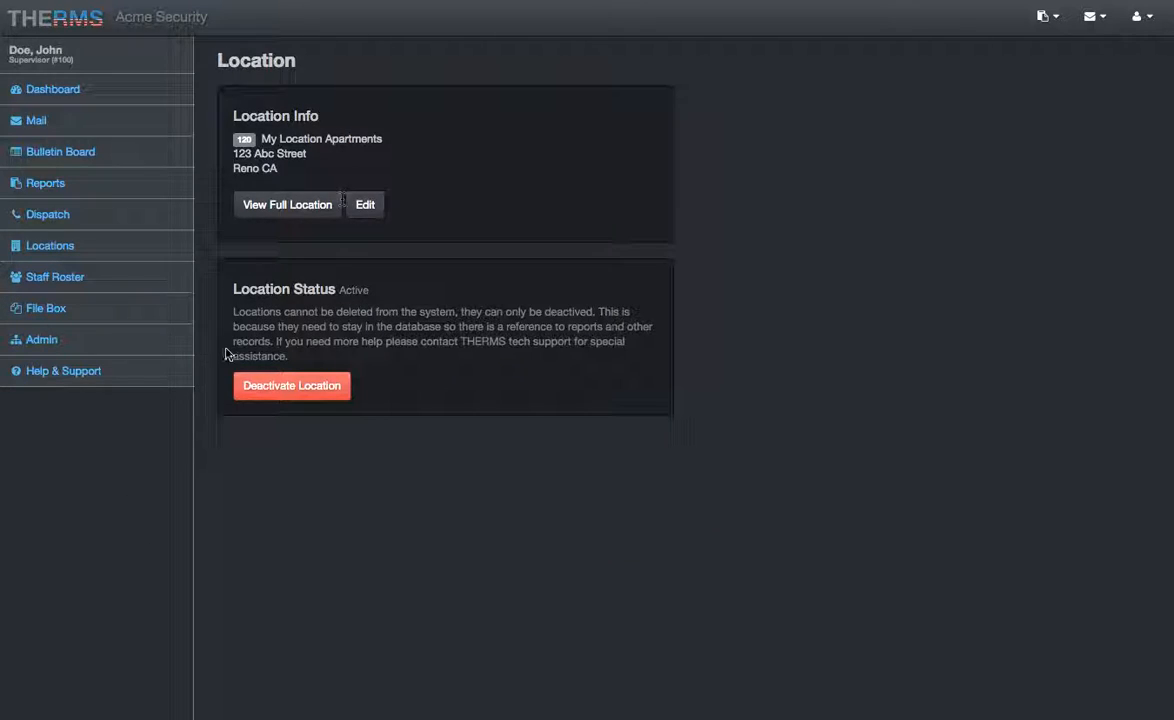
Deactivate My Location Apartments and check the general locations list
left_click(224, 388)
left_click(262, 387)
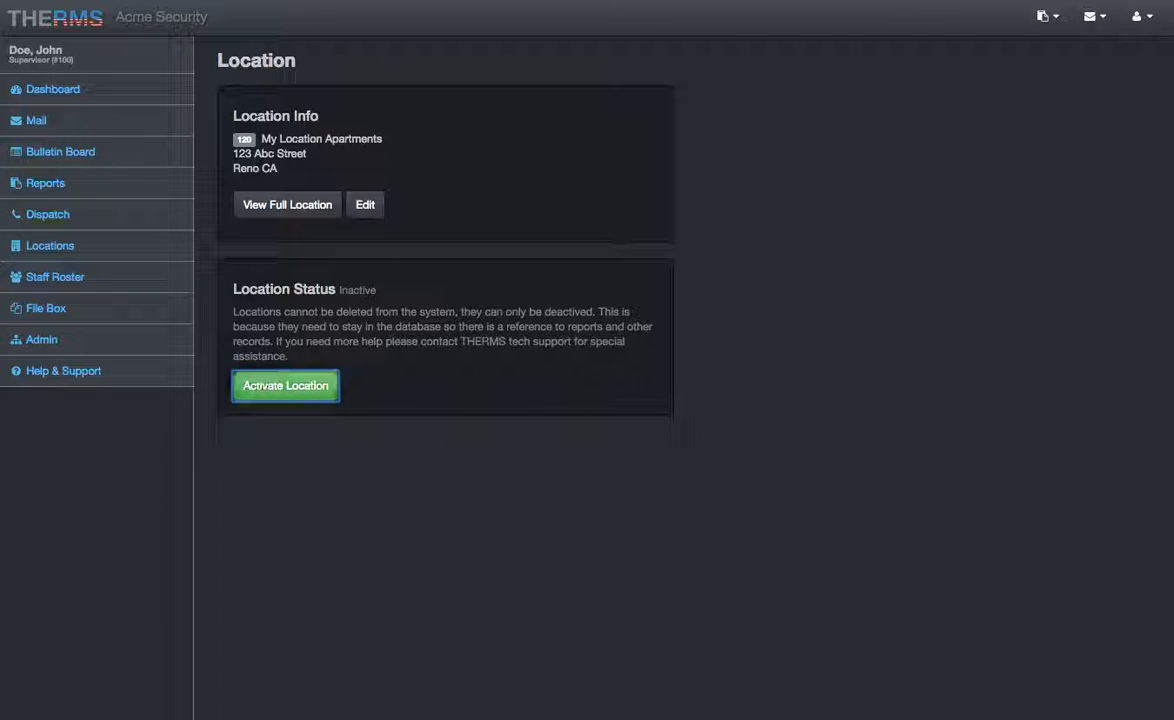
left_click(123, 272)
left_click(122, 252)
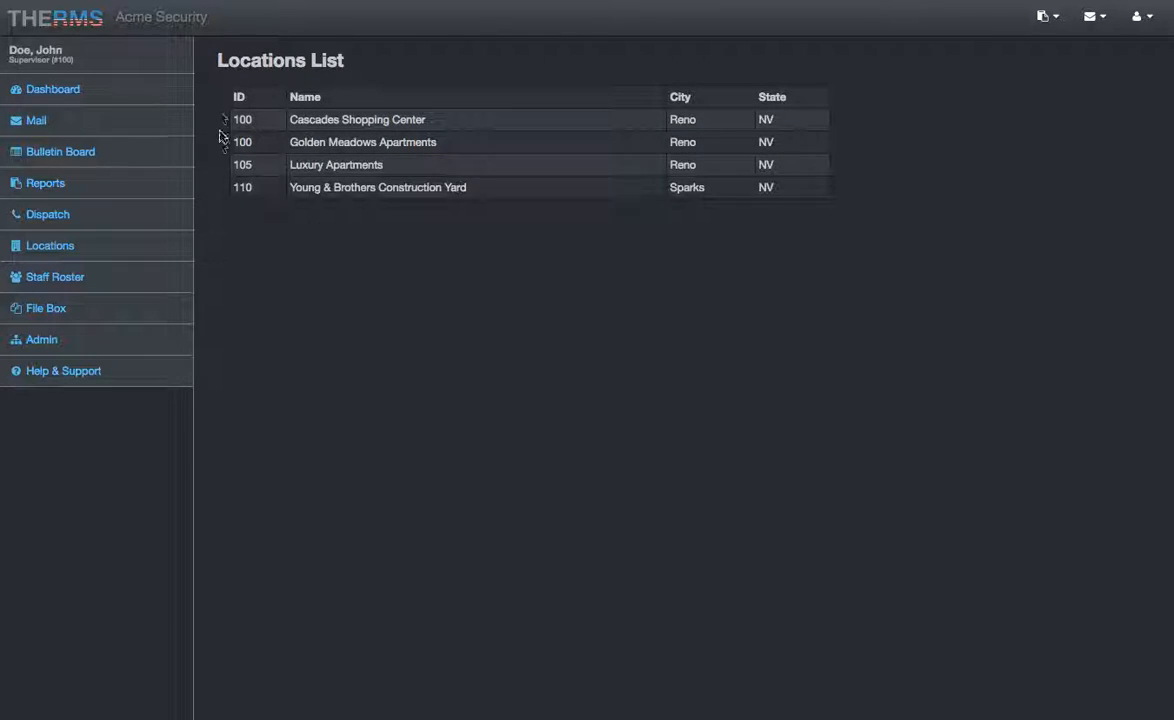
Open My Location Apartments from the inactive locations in the admin area and reactivate it
left_click(115, 332)
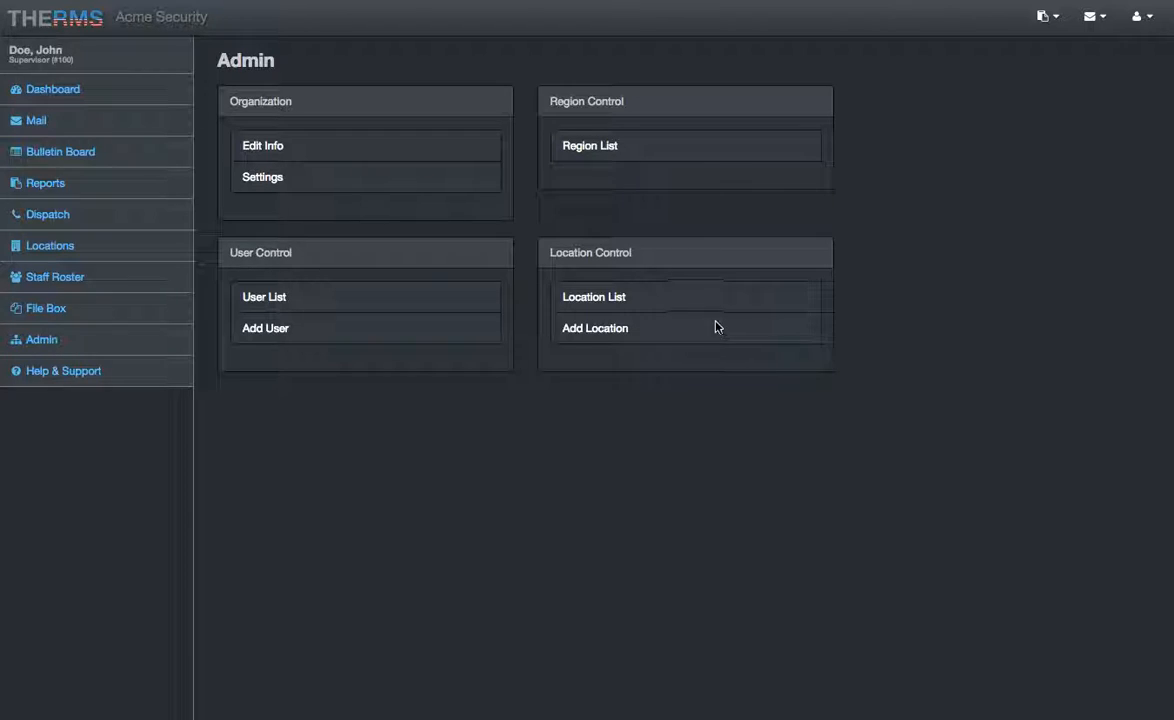
left_click(594, 300)
left_click(389, 63)
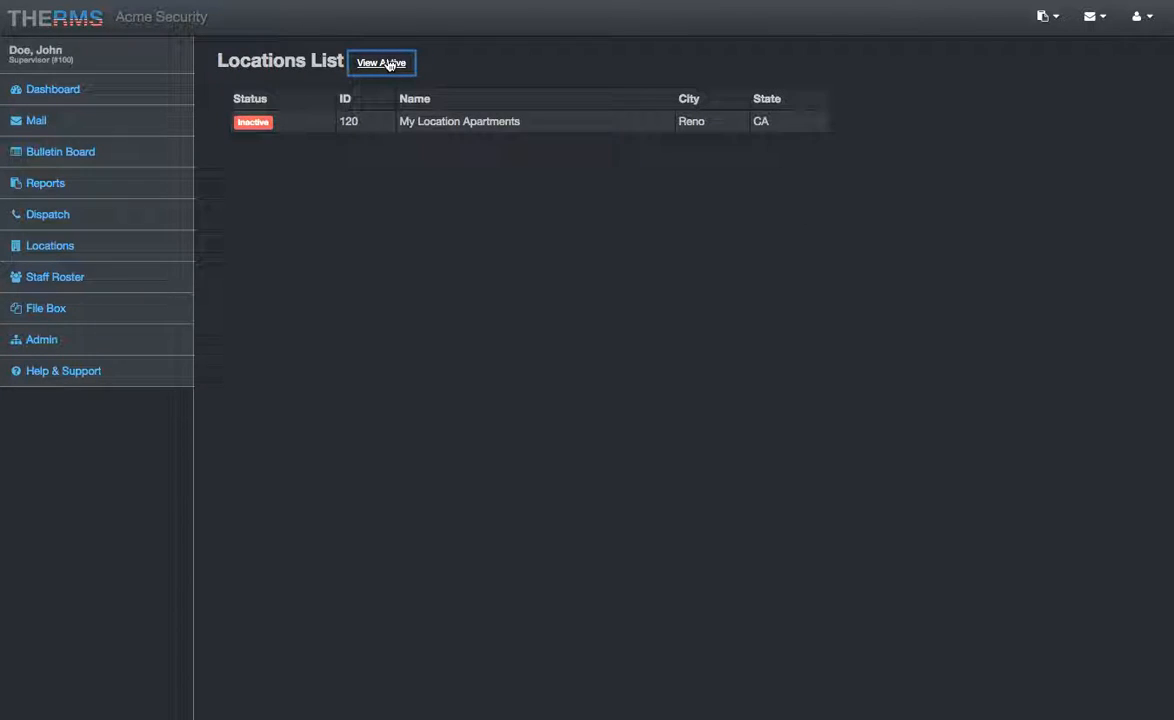
left_click(303, 122)
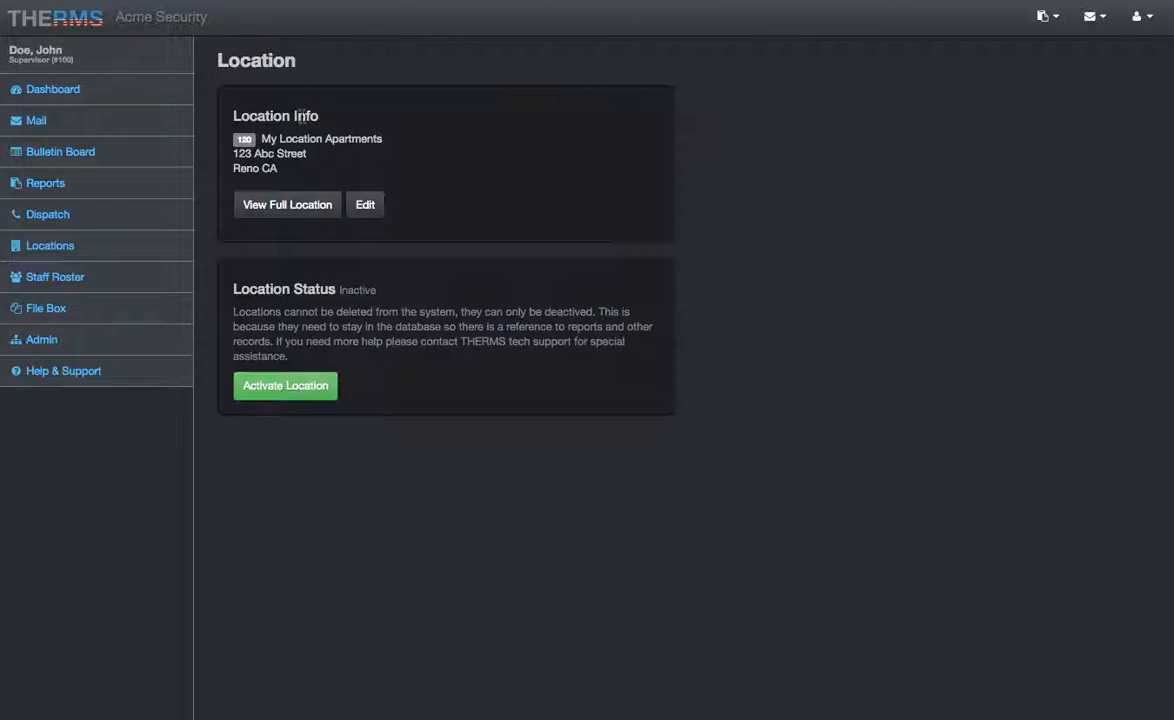
left_click(285, 389)
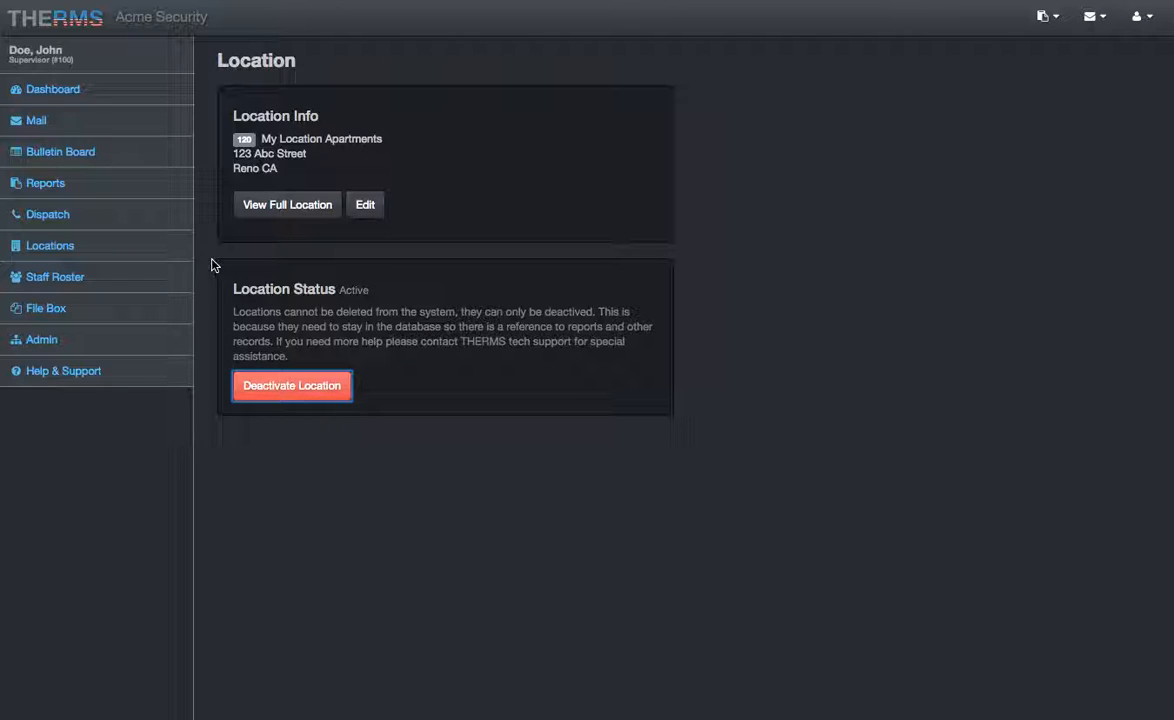
Check the general locations list, the dashboard and the Help & Support page
left_click(160, 244)
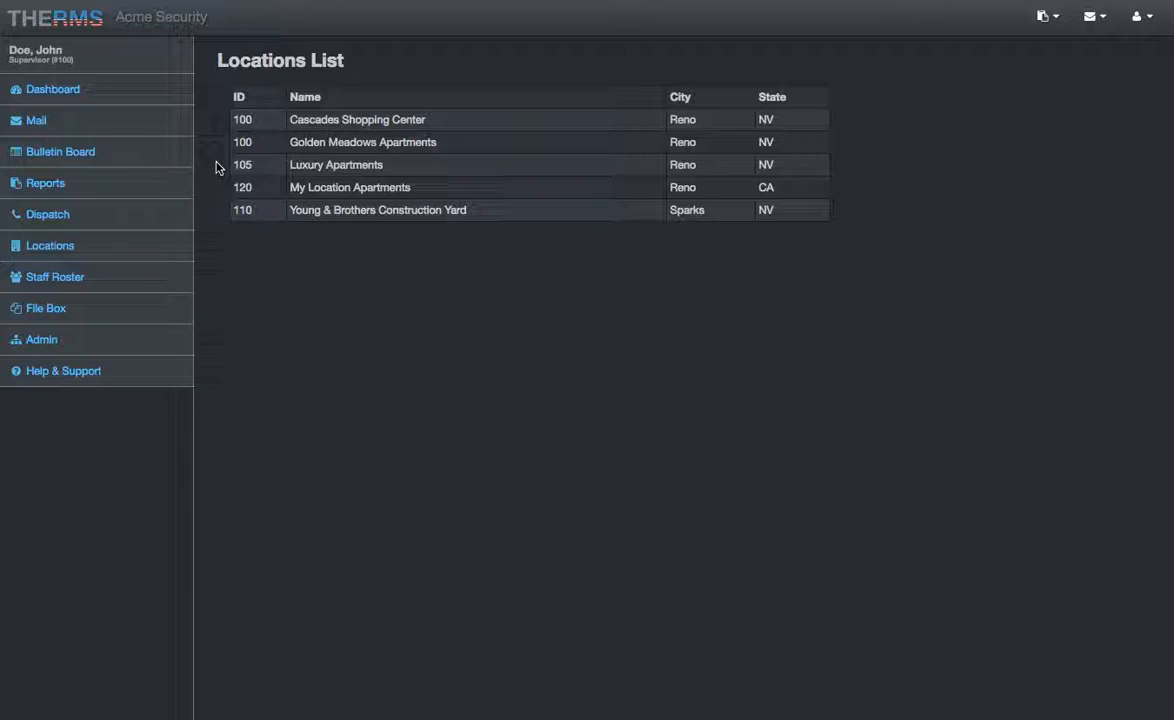
left_click(104, 98)
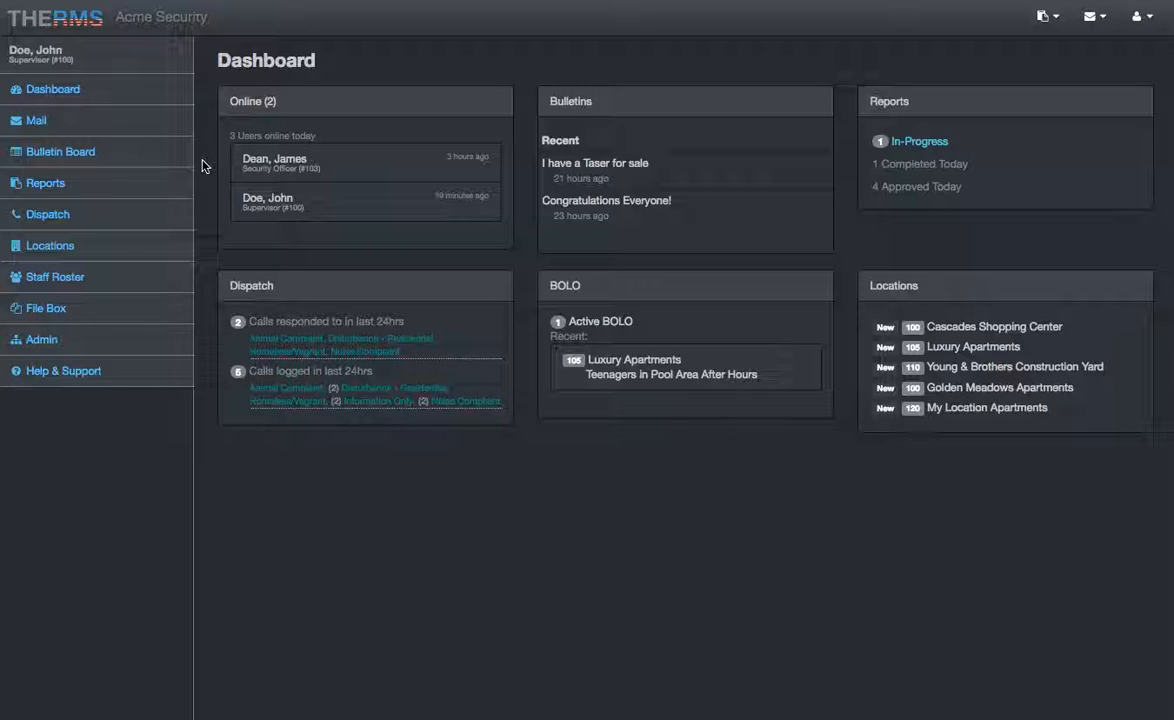
left_click(107, 376)
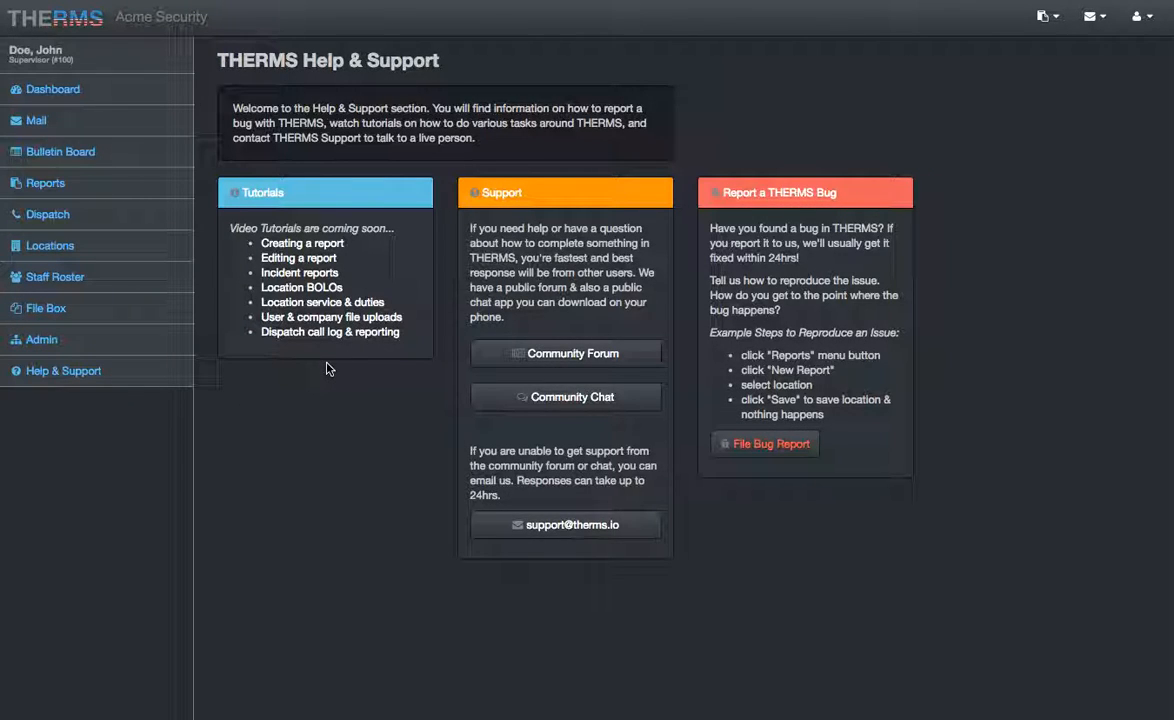